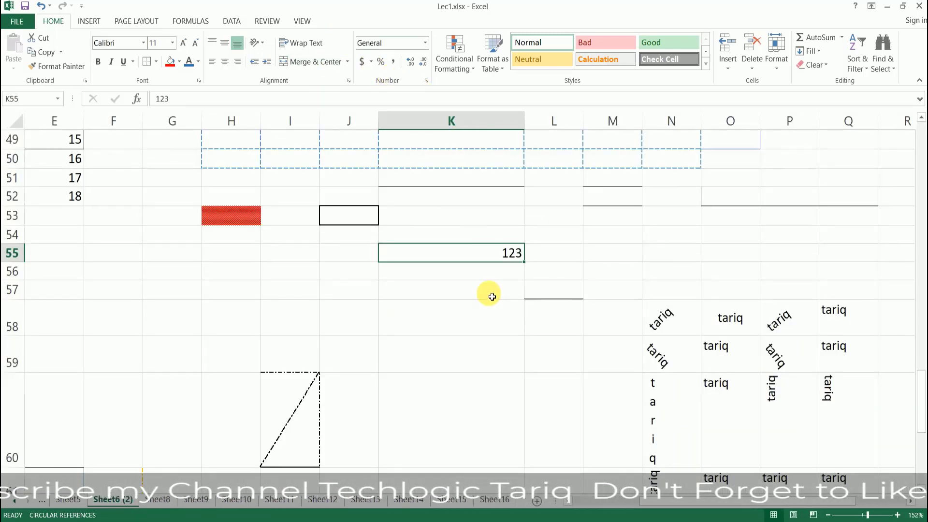
Step: Apply the Number format to the value 123 in cell K55
left_click(483, 271)
left_click(496, 252)
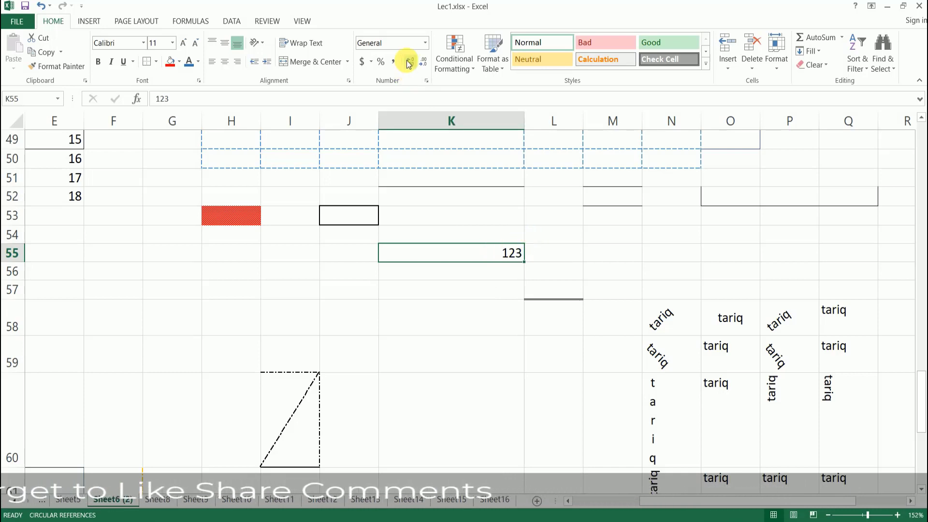
left_click(427, 45)
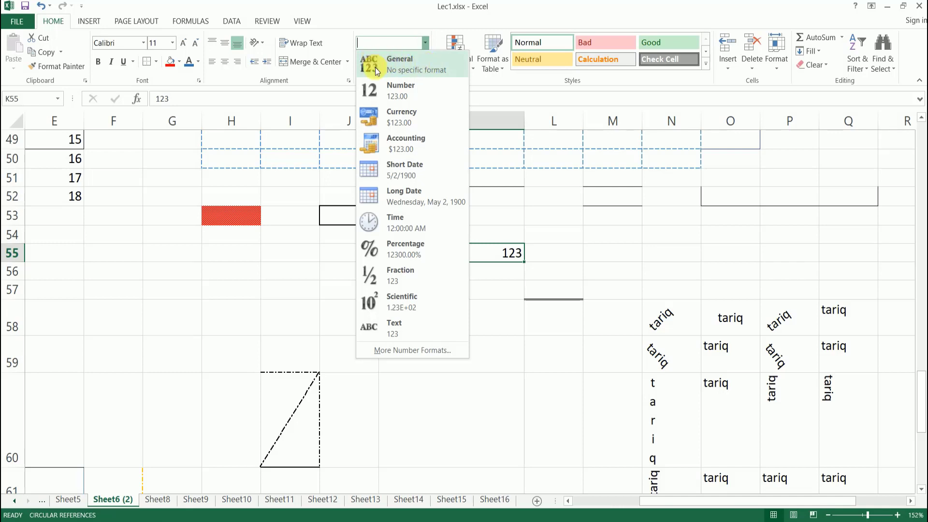
left_click(433, 95)
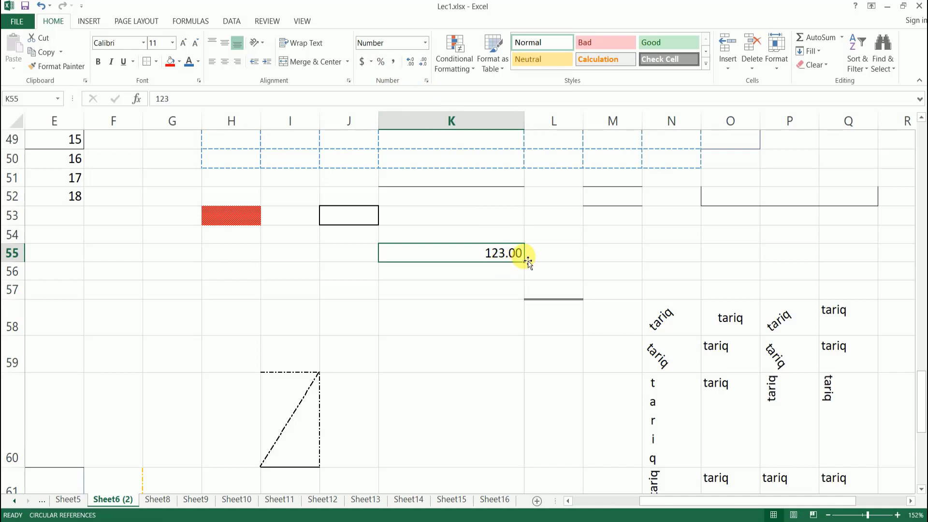
Step: Change the format of cell K55 to Currency
left_click(426, 43)
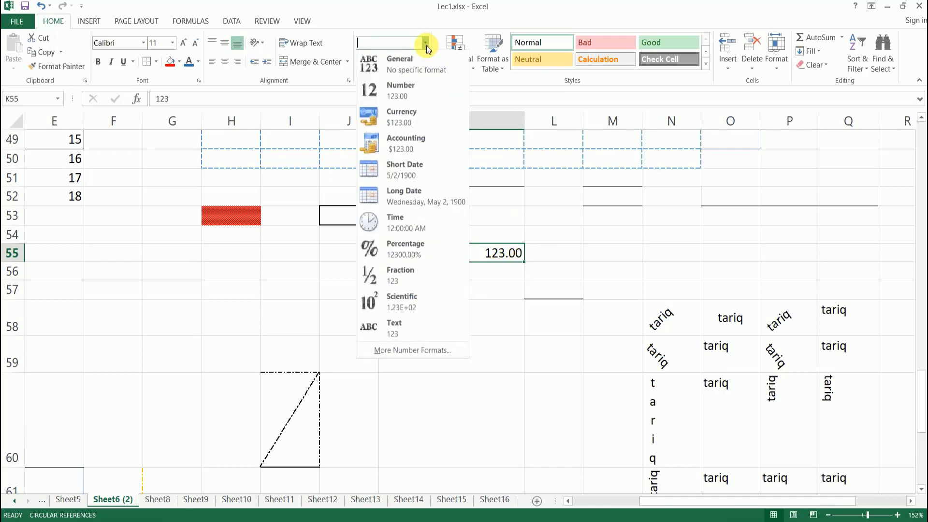
left_click(441, 115)
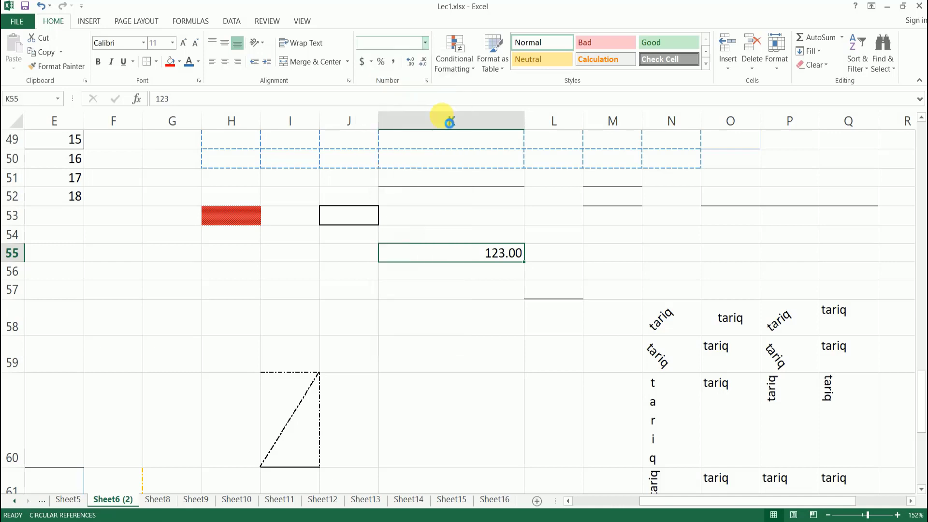
left_click(488, 279)
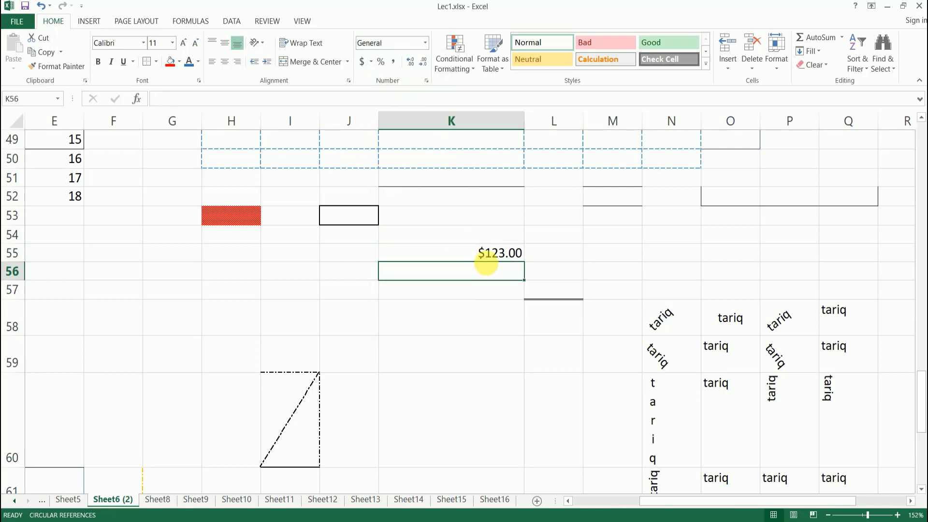
Step: Apply the Accounting number format to cell K55
left_click(495, 252)
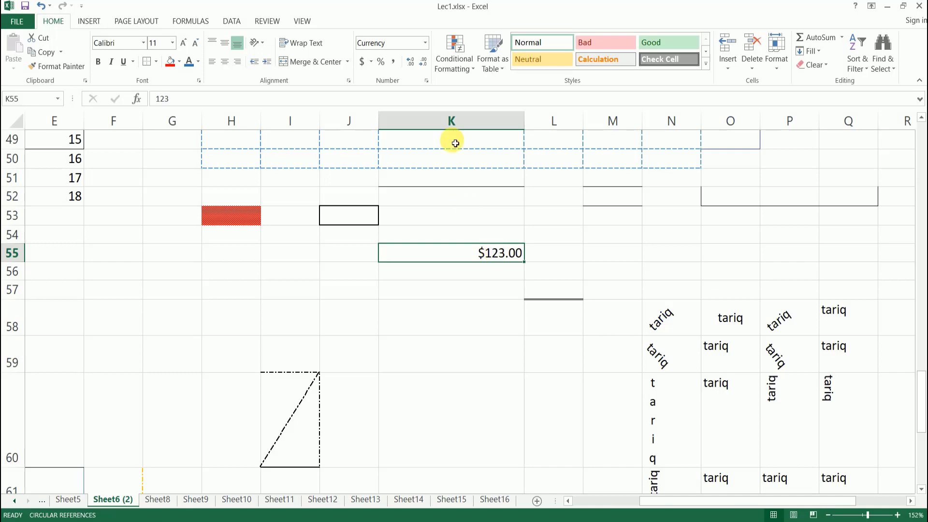
left_click(424, 43)
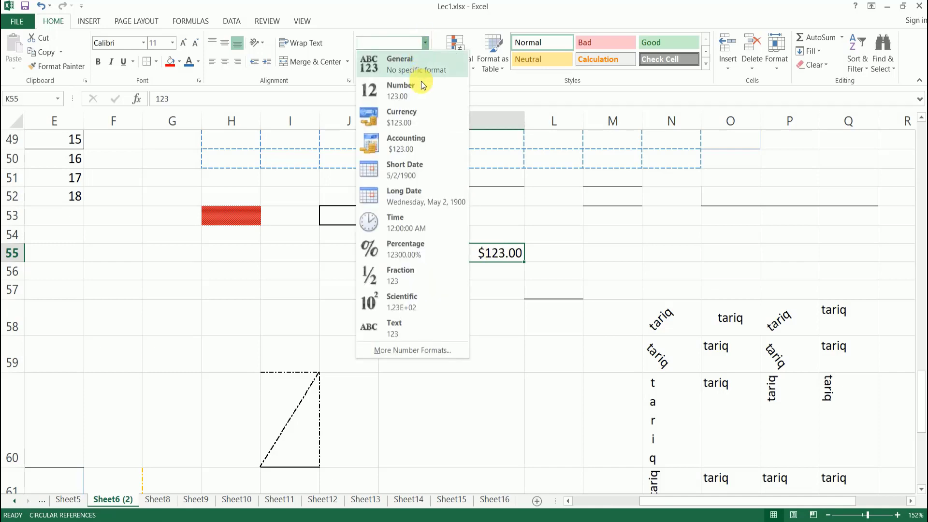
left_click(416, 142)
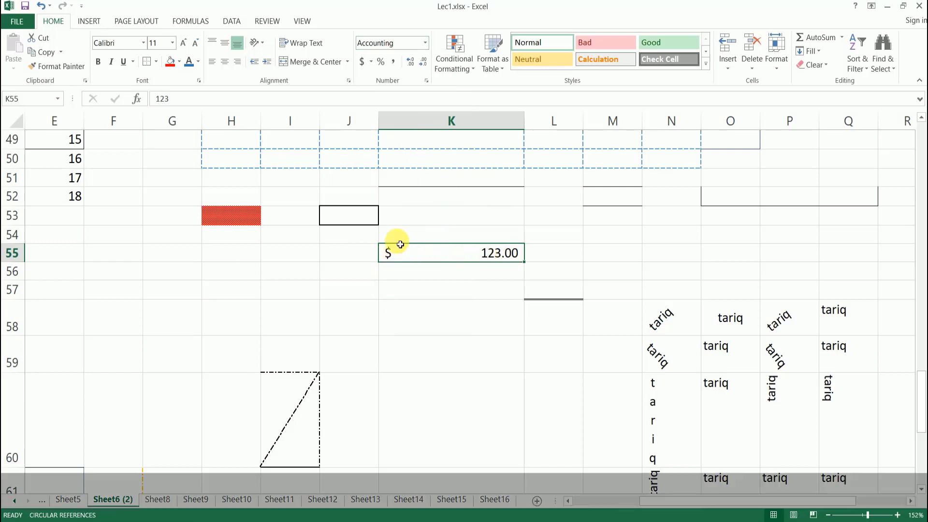
left_click(392, 278)
left_click(385, 256)
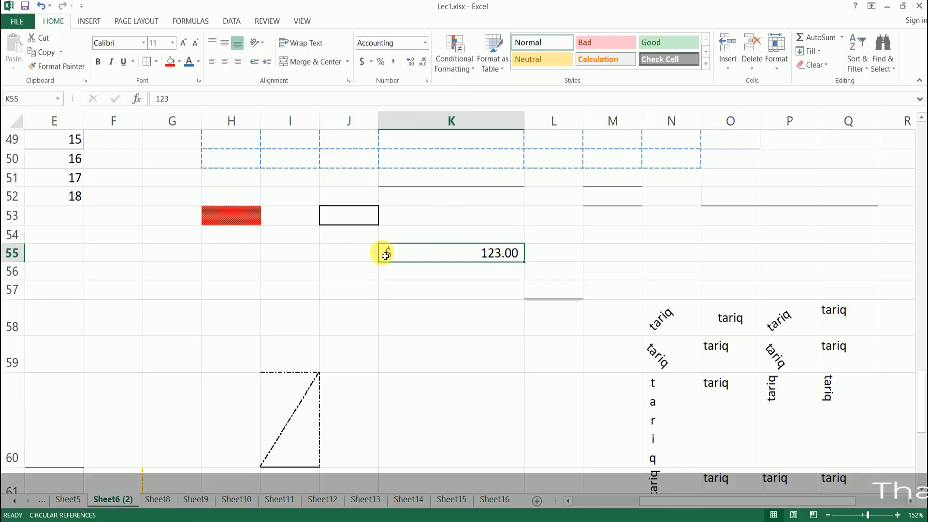
left_click(424, 42)
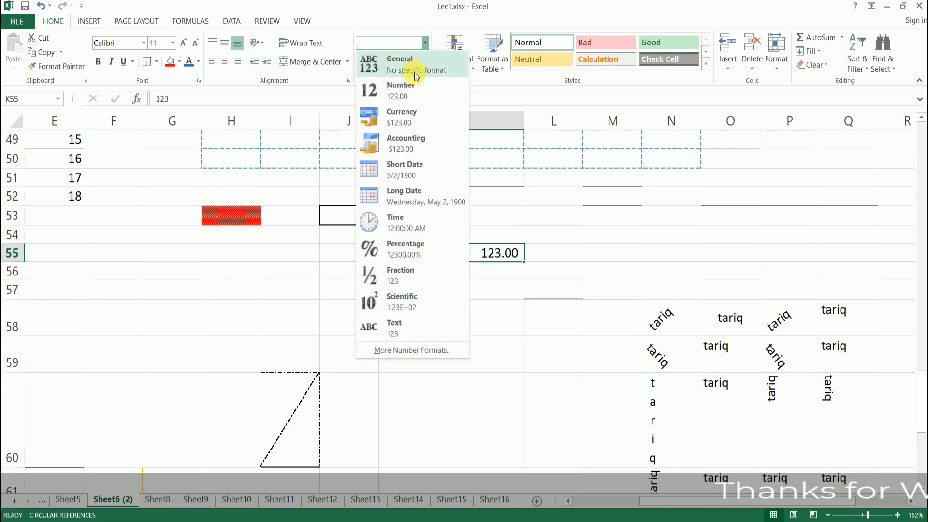
left_click(475, 278)
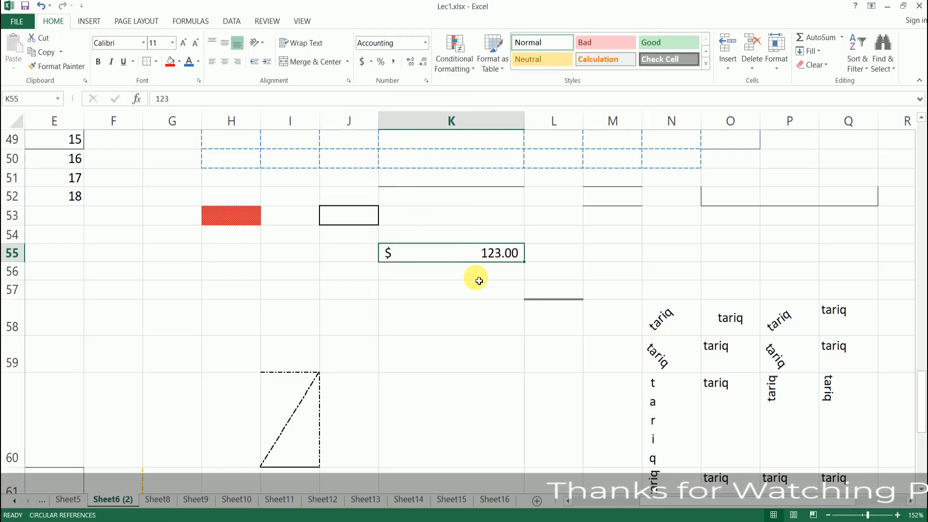
Step: Format the empty cell K56 as Short Date and enter 12/0502023 in it
left_click(430, 278)
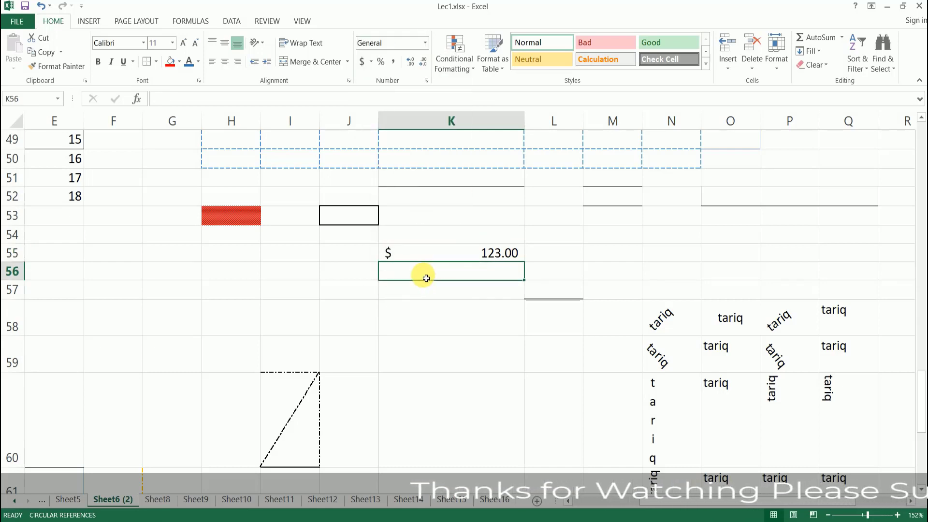
left_click(424, 44)
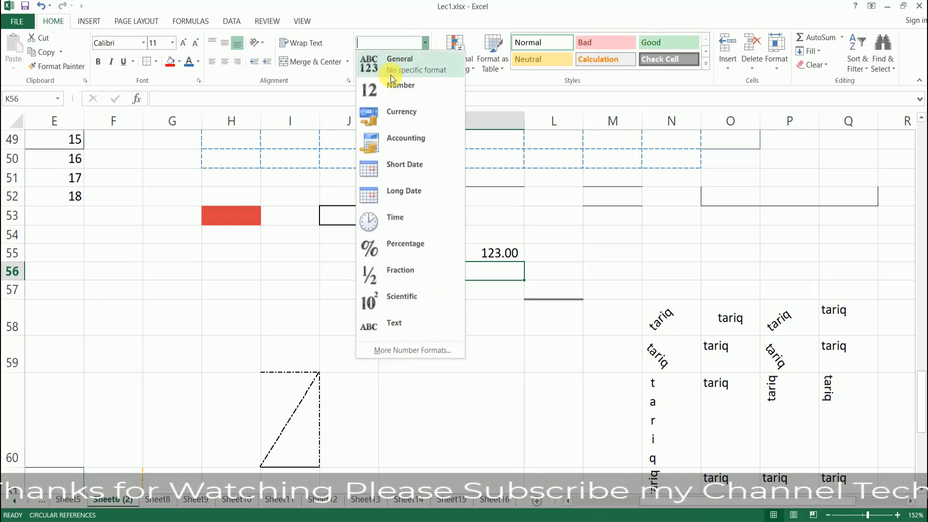
left_click(413, 168)
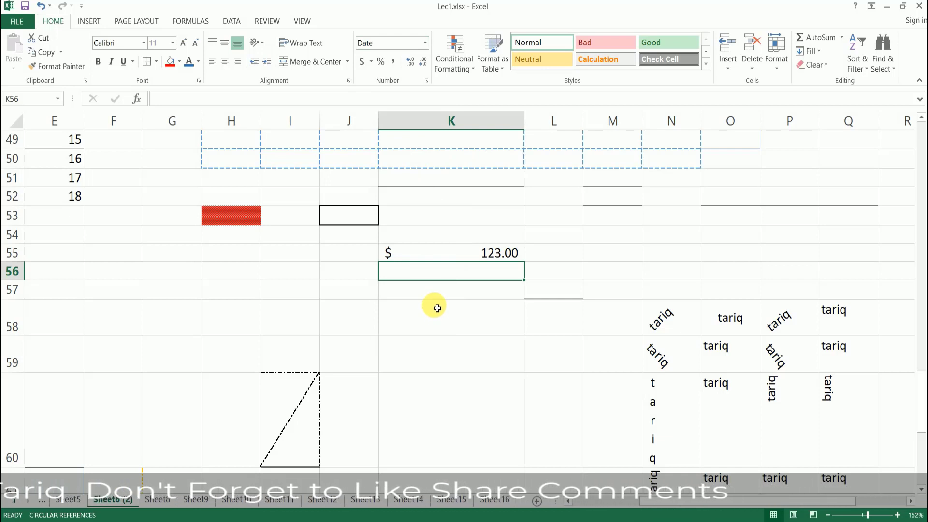
type("12")
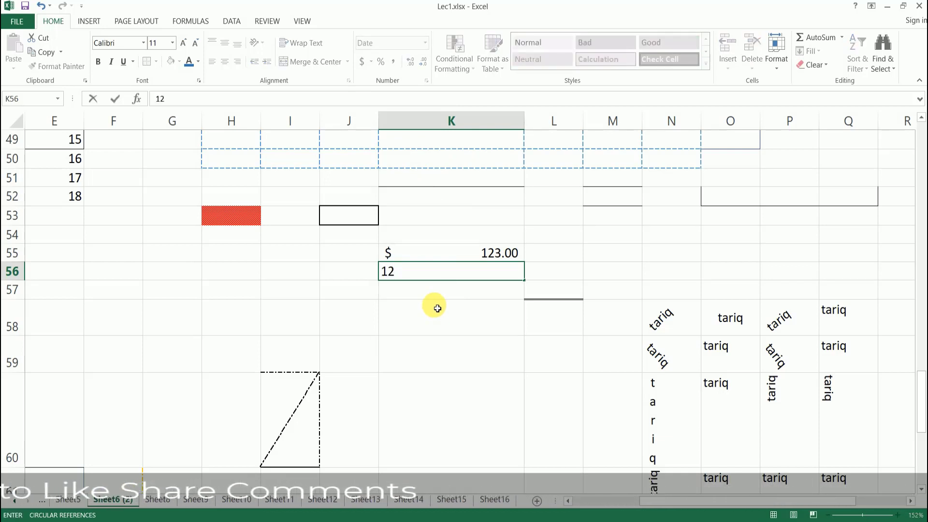
type("/05")
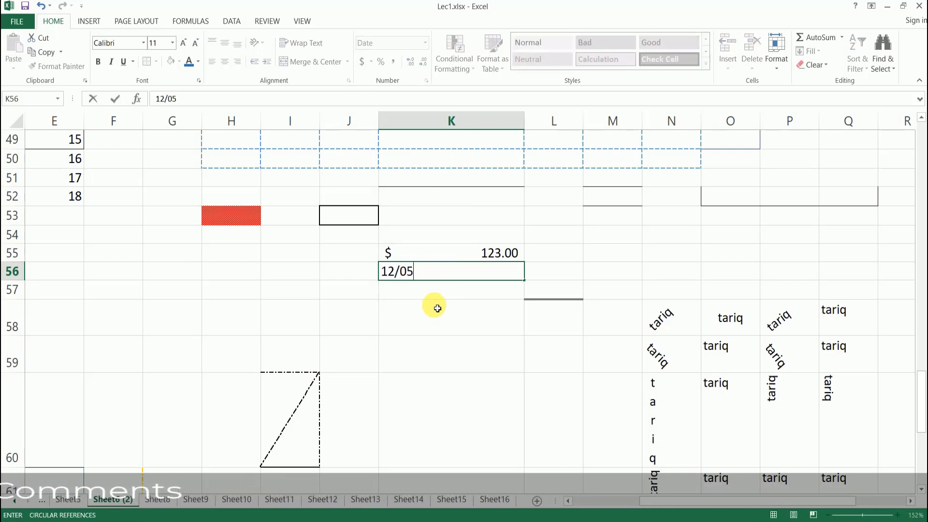
type("02023")
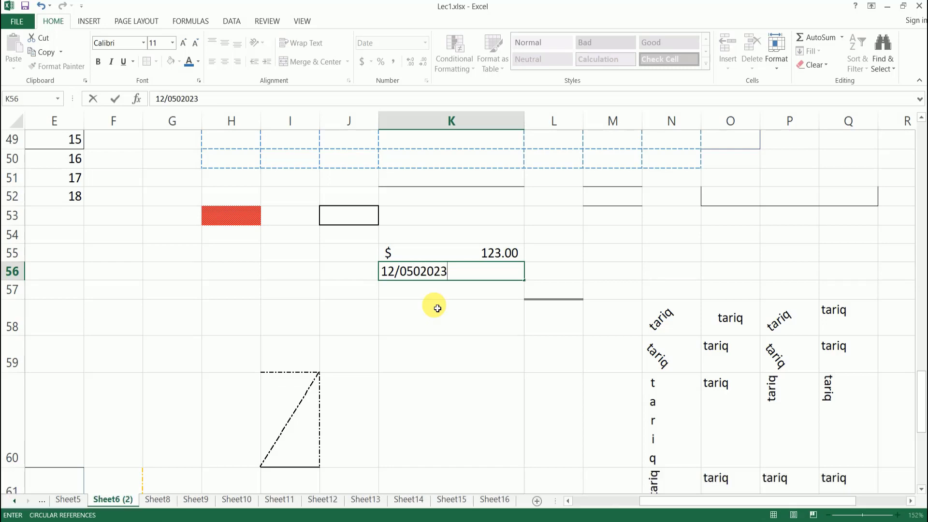
key("Return")
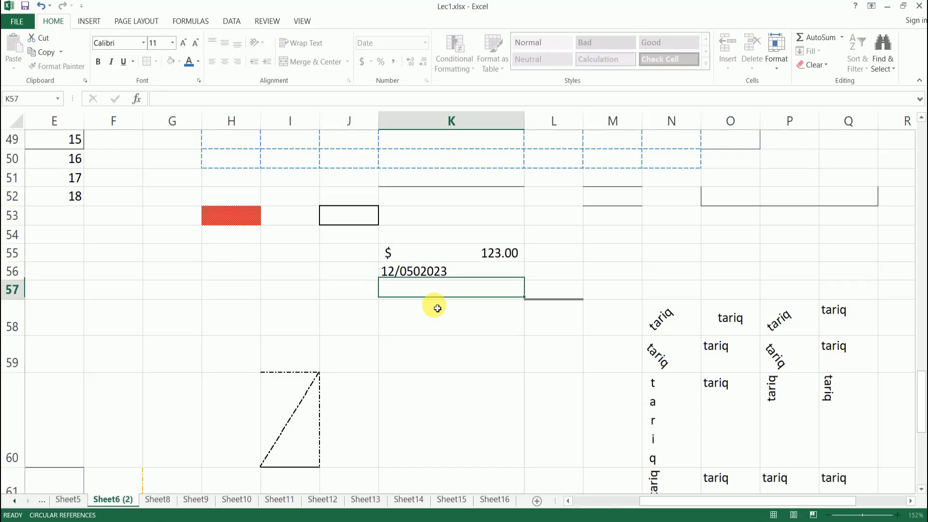
Step: Correct the date entry in cell K56 to 12/05/2023
left_click(428, 274)
double_click(427, 273)
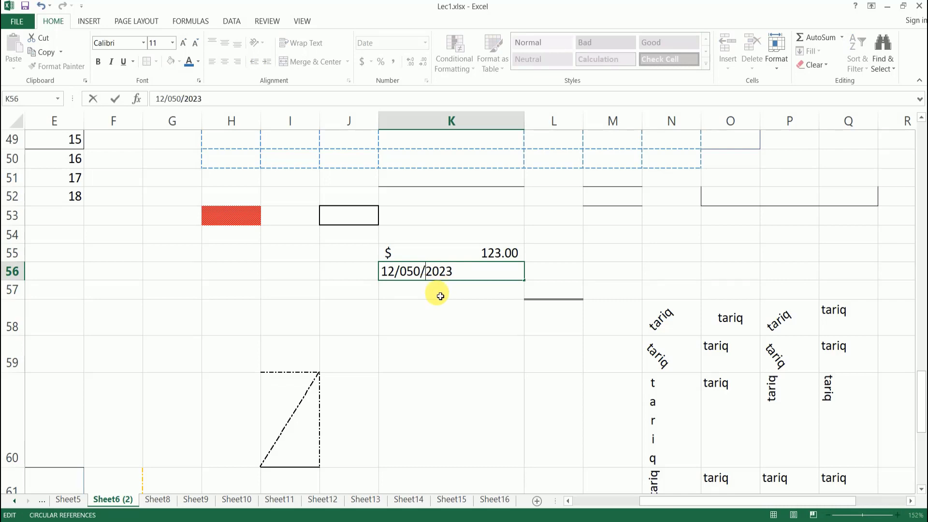
key("BackSpace")
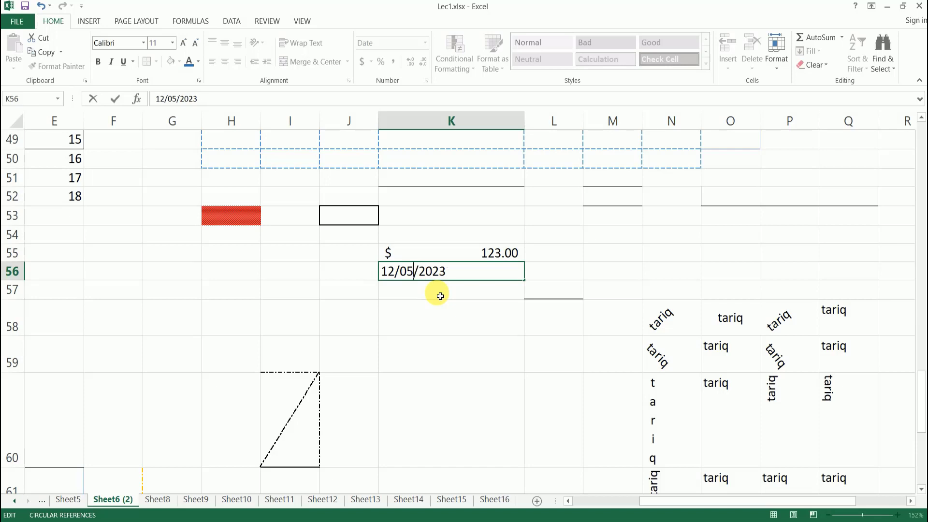
key("Return")
Step: Copy the date from cell K56 into cell K57
left_click(440, 272)
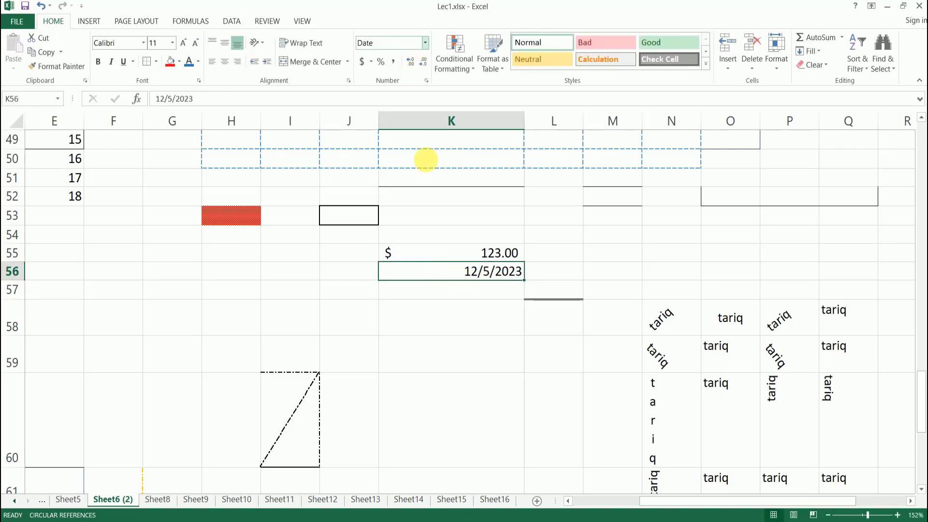
key("ctrl+c")
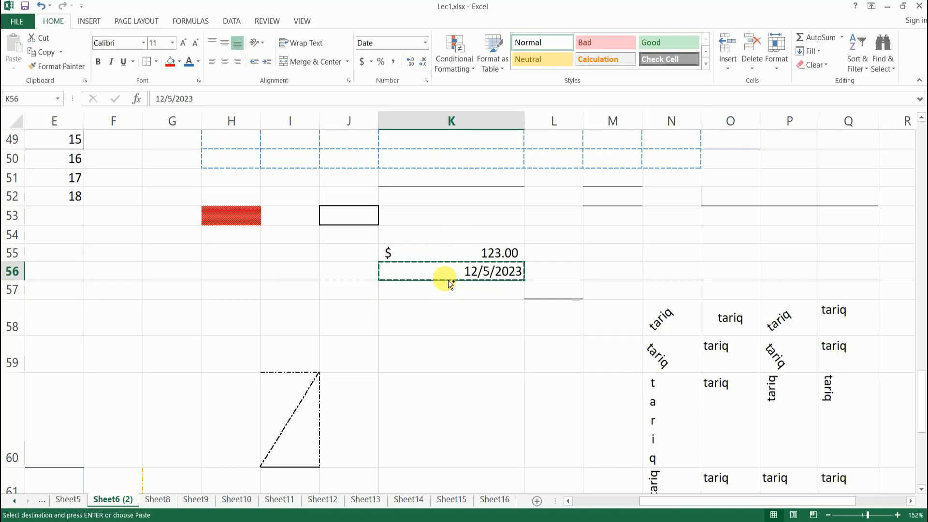
left_click(445, 289)
key("ctrl+c")
key("ctrl+v")
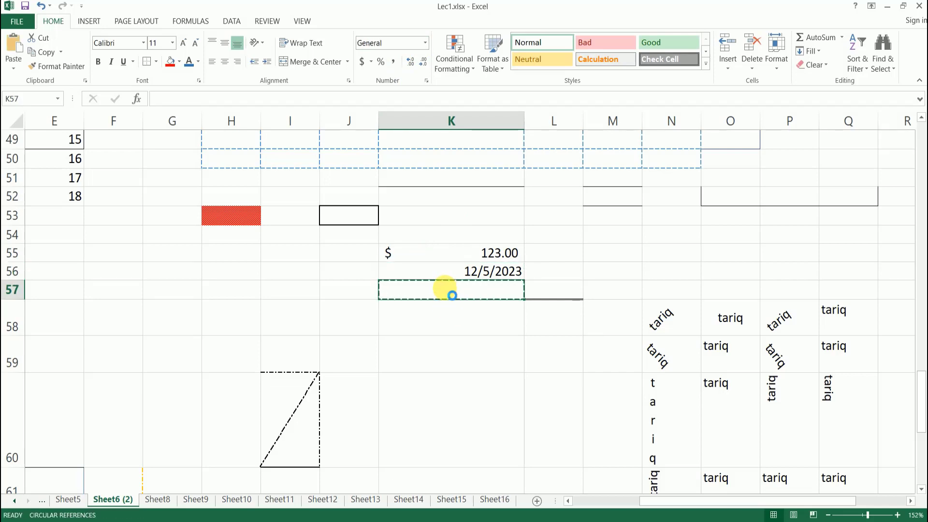
left_click(453, 273)
key("ctrl+c")
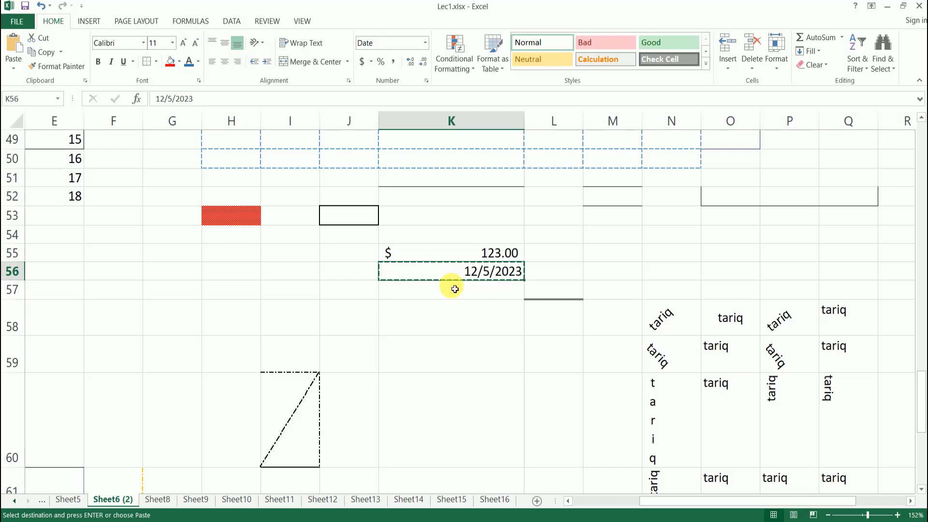
left_click(451, 289)
key("ctrl+v")
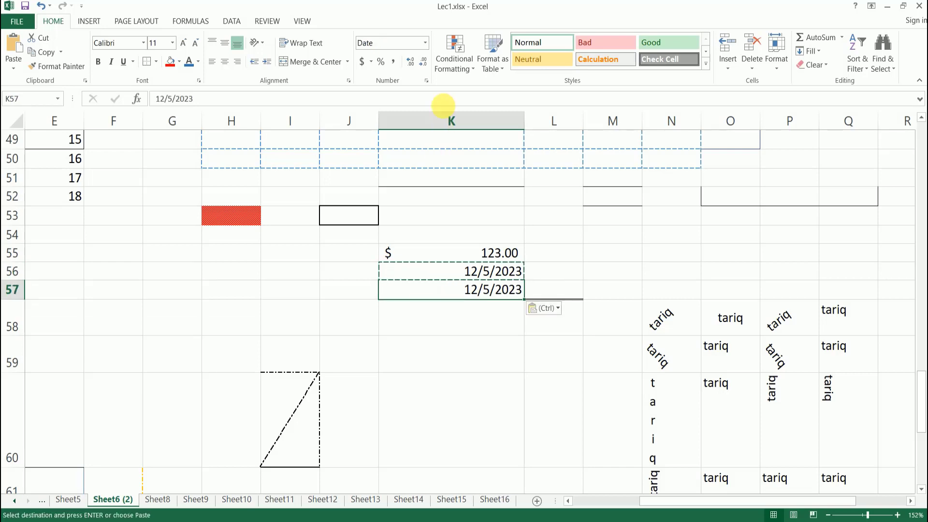
Step: Format the copied date in cell K57 as Long Date
left_click(425, 42)
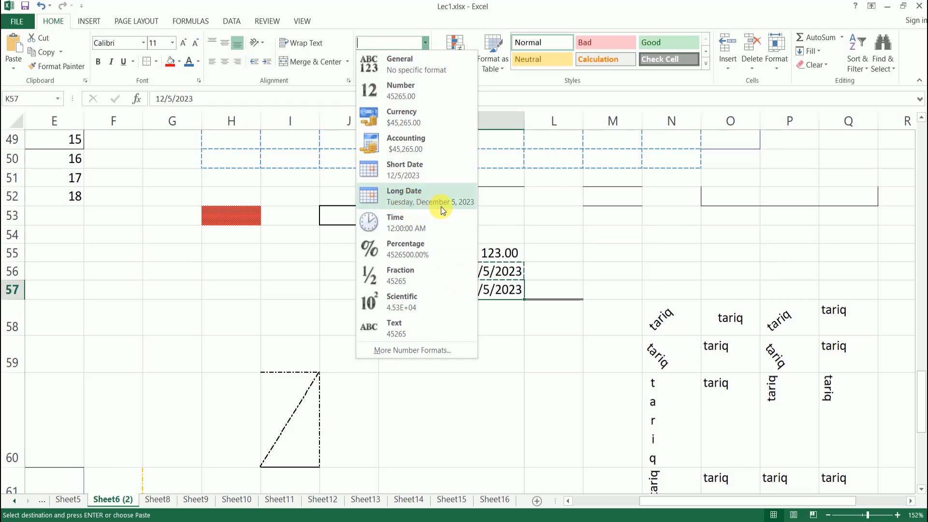
left_click(454, 208)
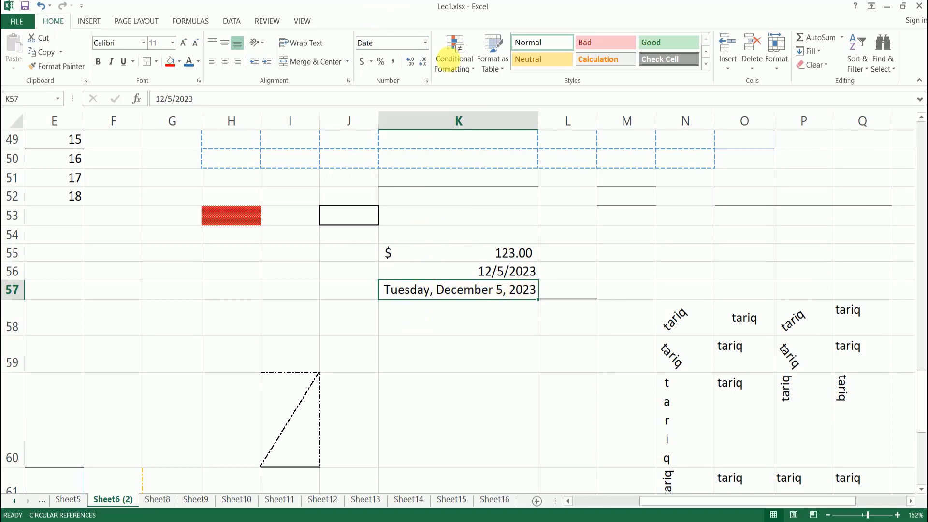
left_click(425, 47)
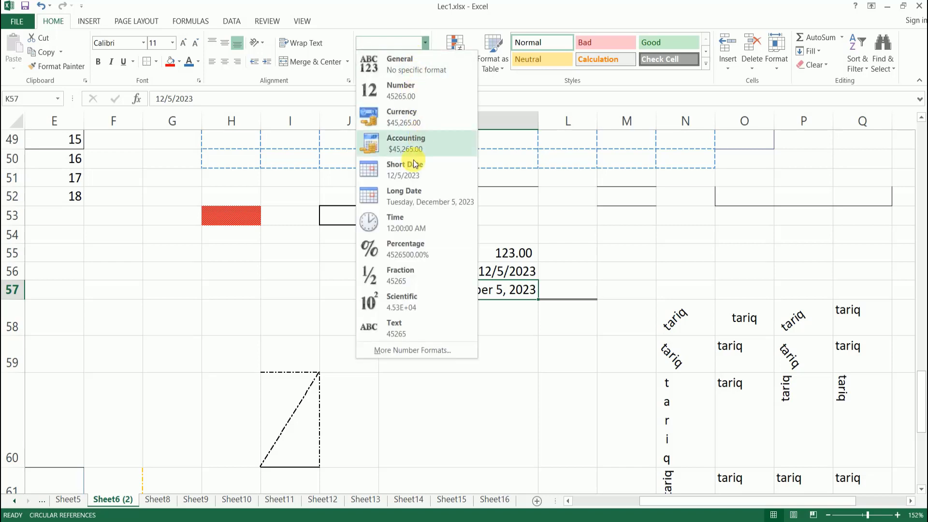
left_click(484, 310)
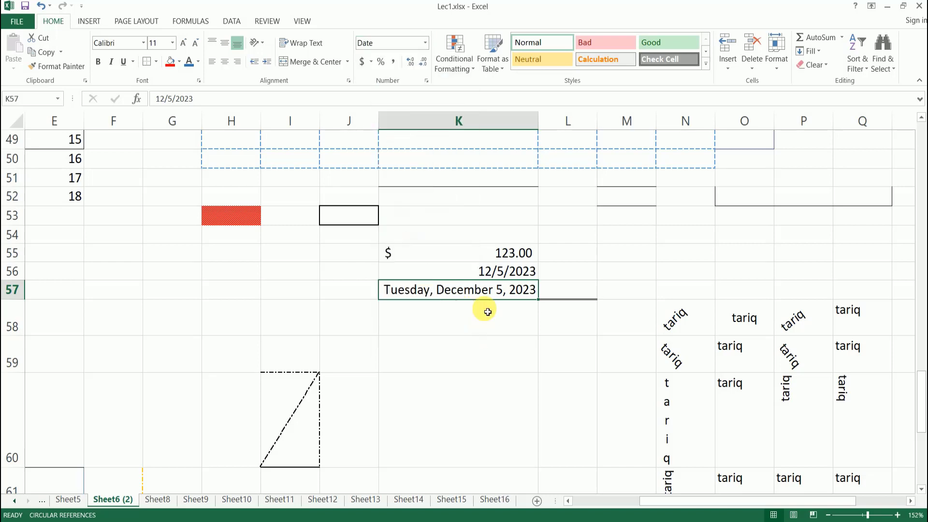
Step: Format cell K58 as Time and enter 2:35 in it
left_click(459, 321)
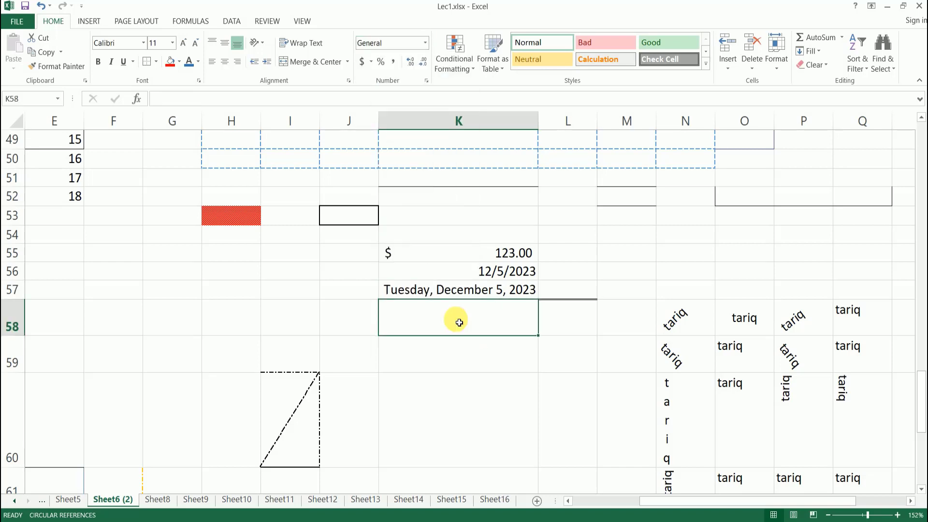
left_click(425, 45)
left_click(409, 226)
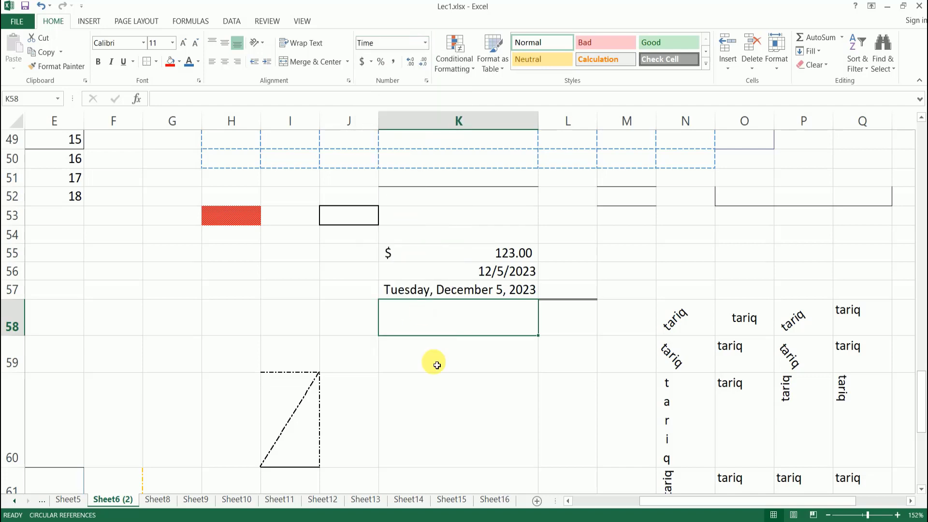
left_click(437, 360)
left_click(449, 316)
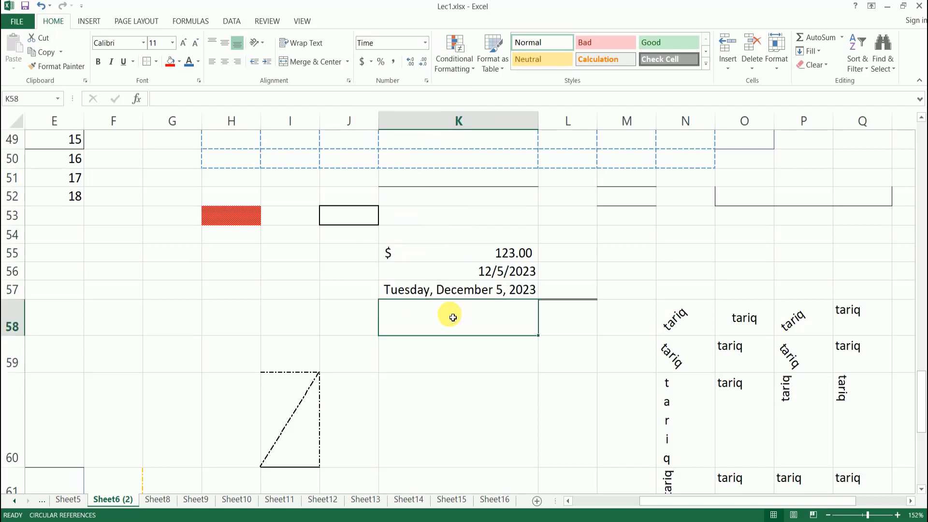
type("2")
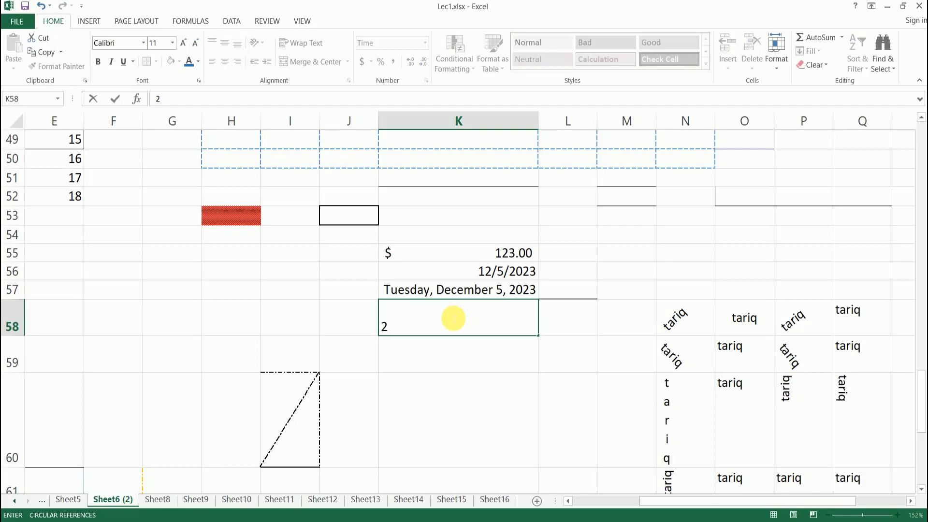
type(":35")
key("Return")
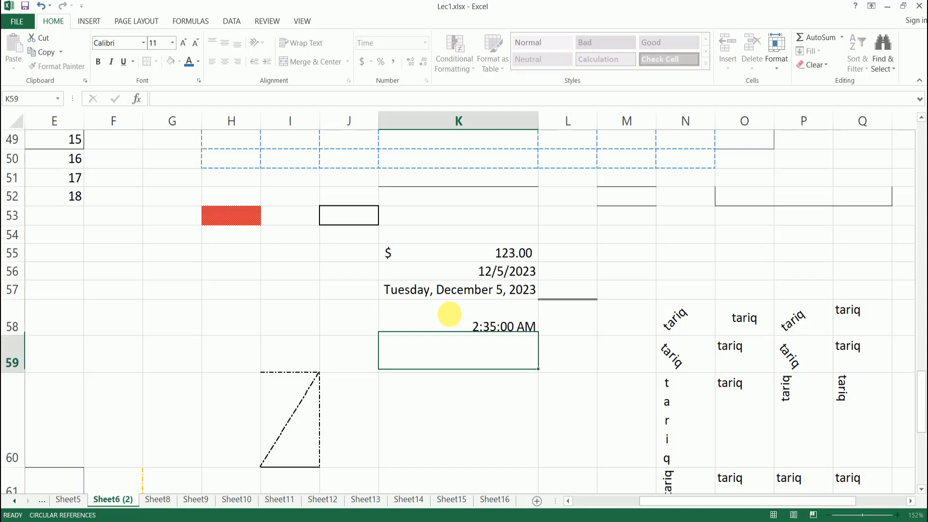
left_click(467, 322)
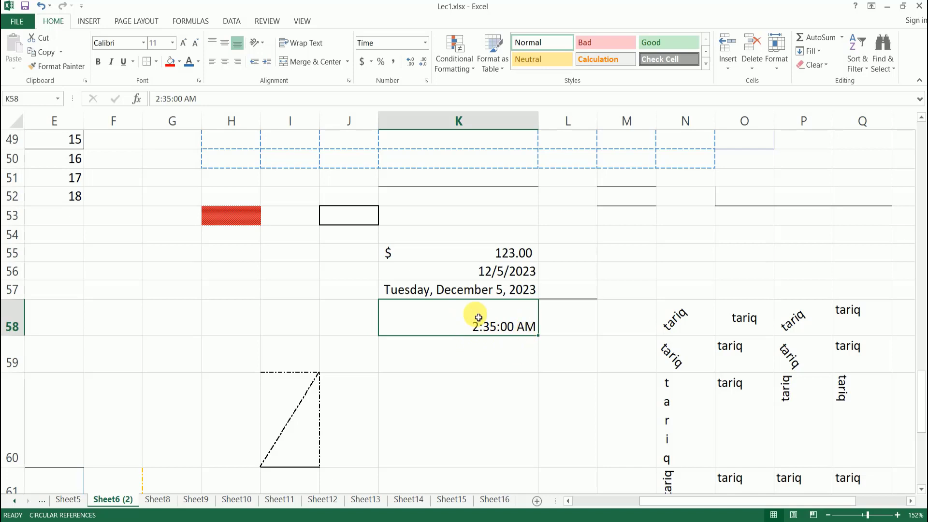
left_click(487, 336)
left_click(481, 328)
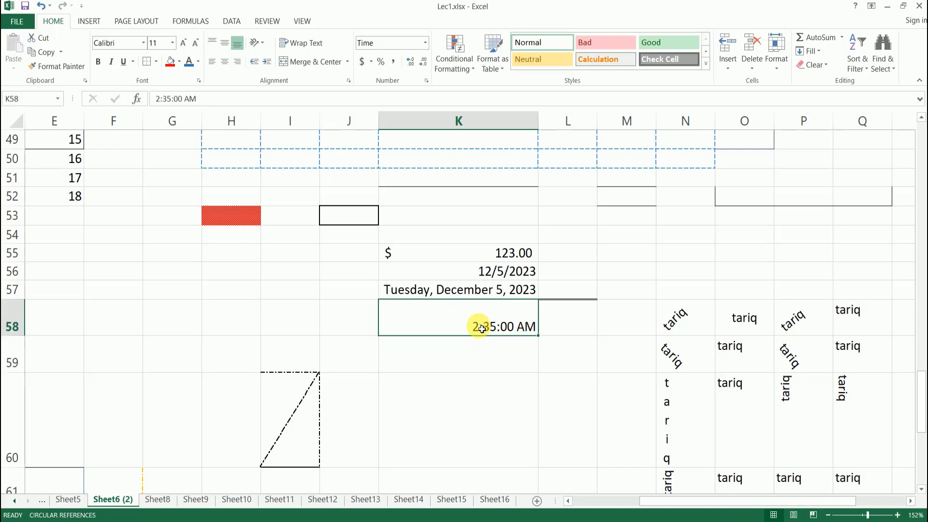
Step: Format cell K59 as Percentage and enter 90 in it
left_click(458, 358)
left_click(425, 44)
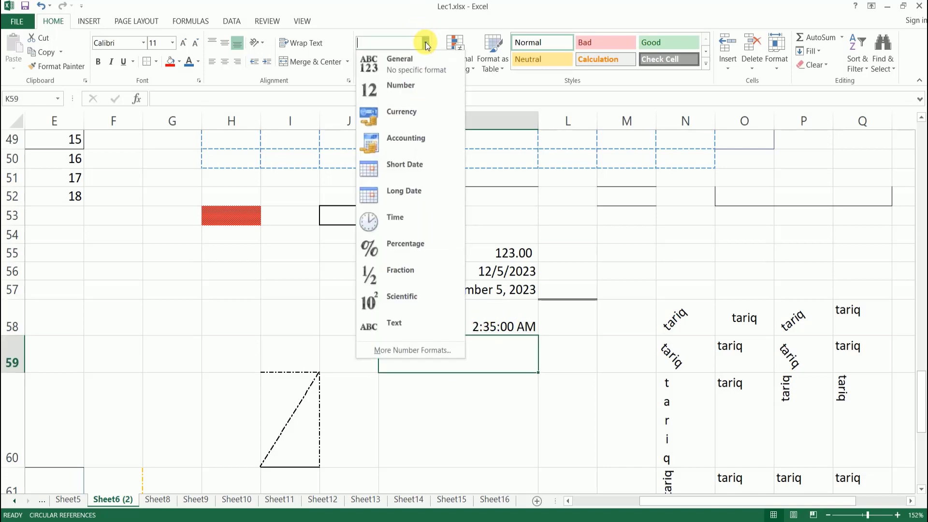
left_click(413, 251)
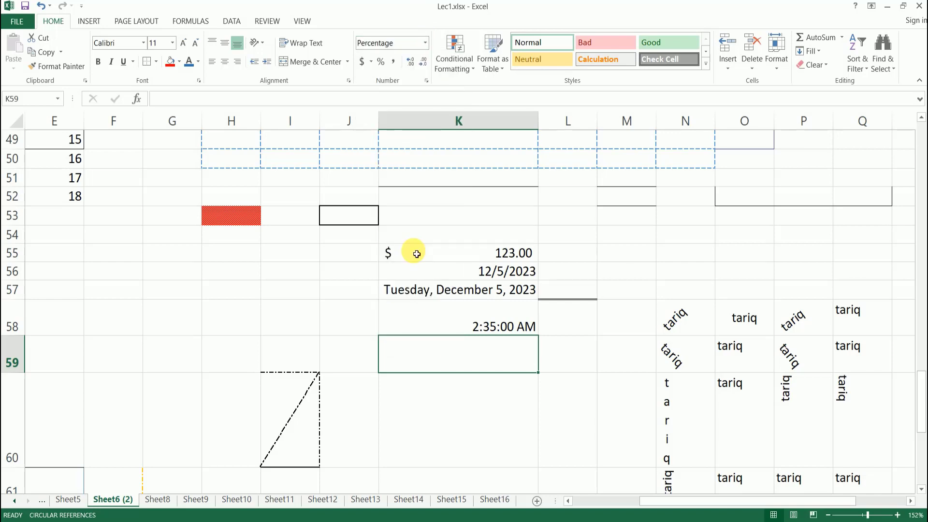
type("90")
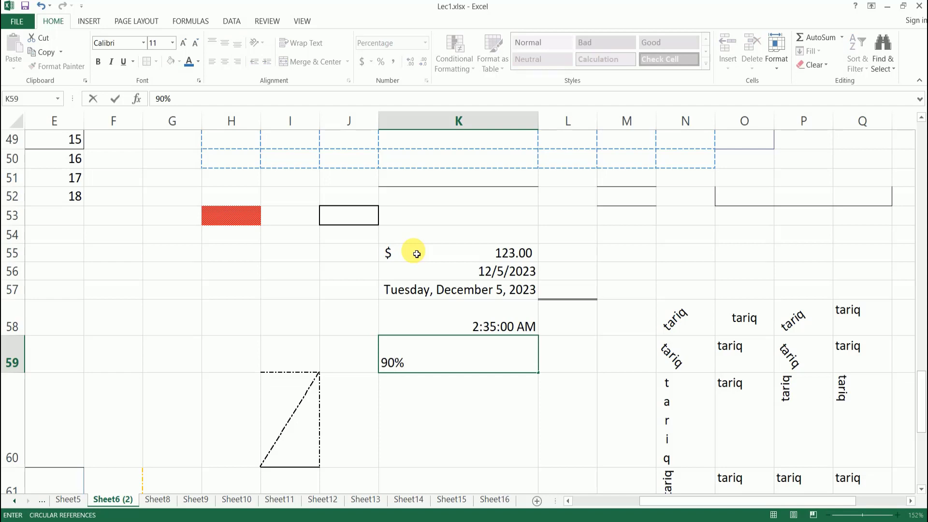
key("Return")
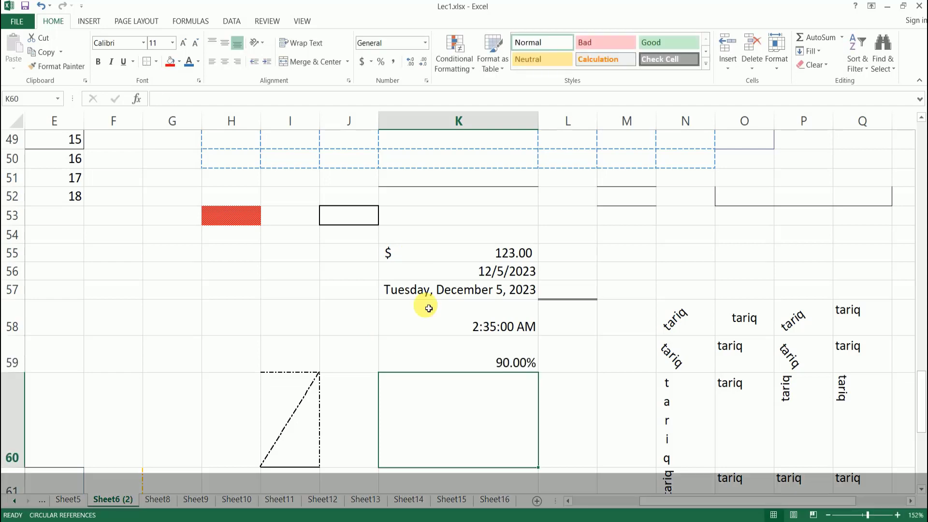
left_click(493, 357)
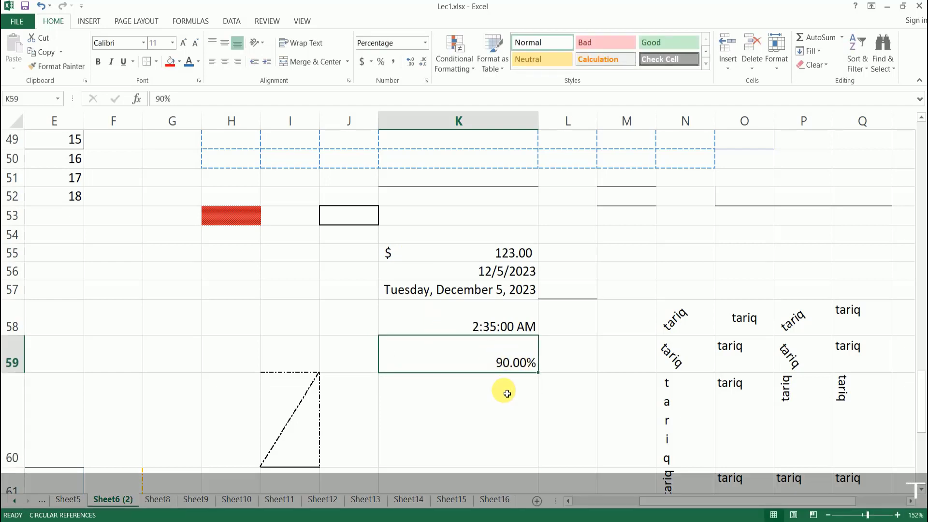
Step: Format the empty cell K70 as Fraction and enter 7/8 in it
scroll(504, 381, "down", 2)
scroll(510, 380, "down", 4)
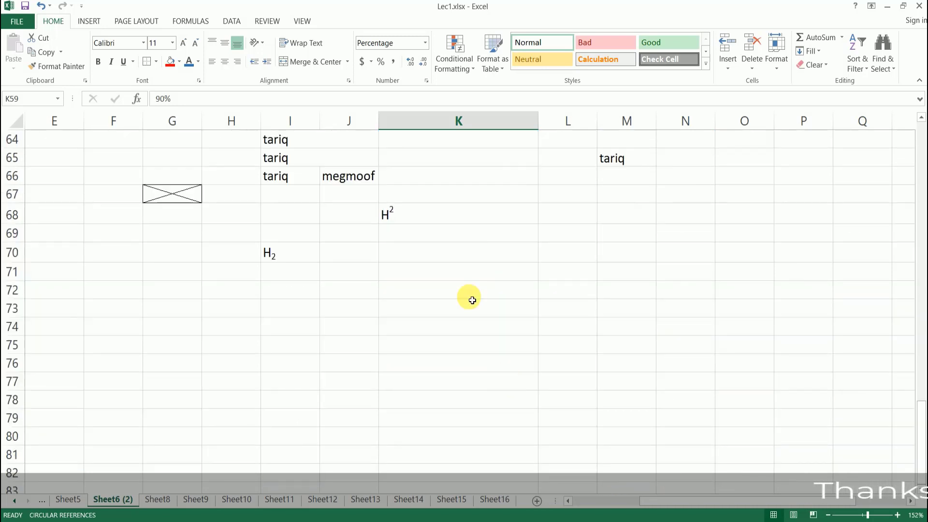
left_click(472, 252)
left_click(425, 44)
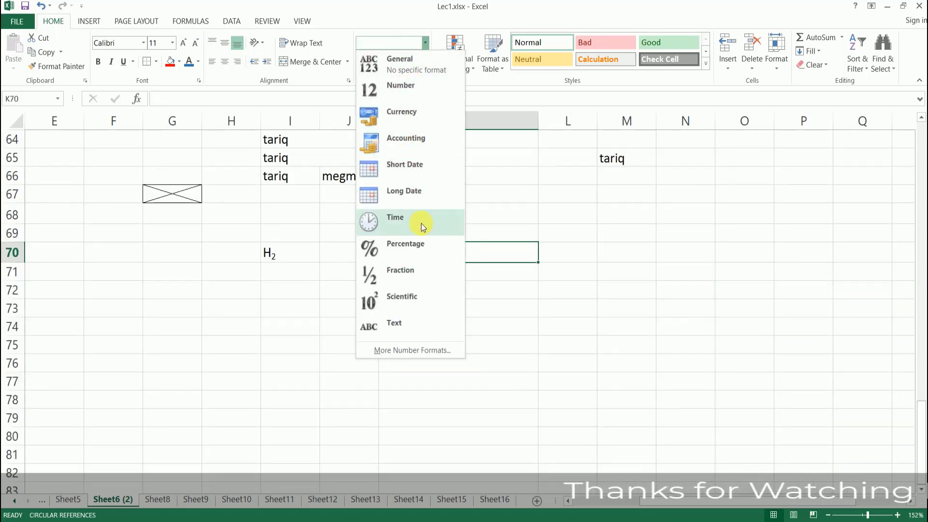
left_click(413, 272)
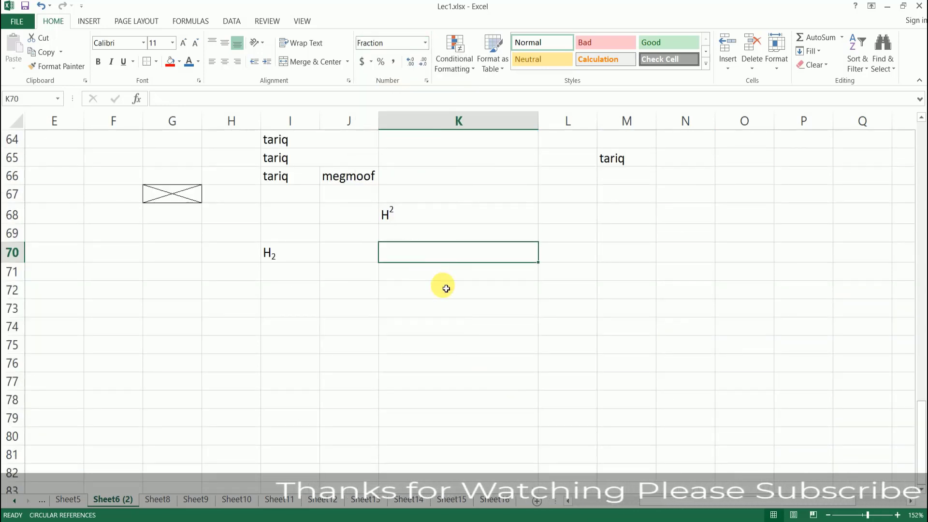
type("7")
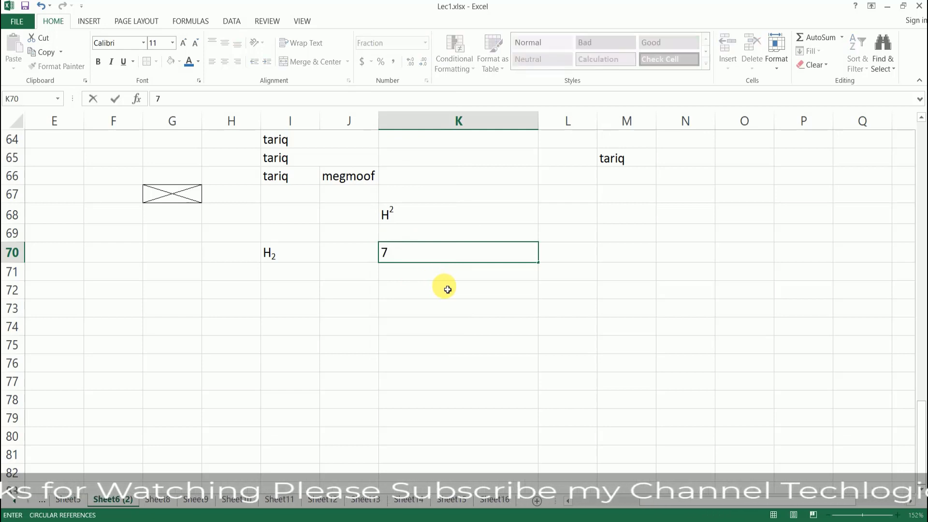
type("/8")
key("Return")
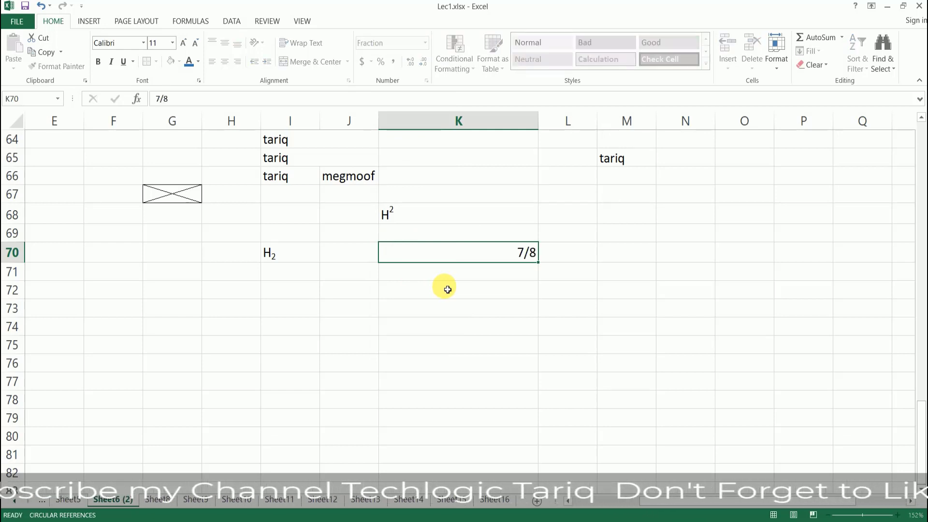
Step: Switch the number format of the fraction in cell K70 to Scientific
left_click(473, 251)
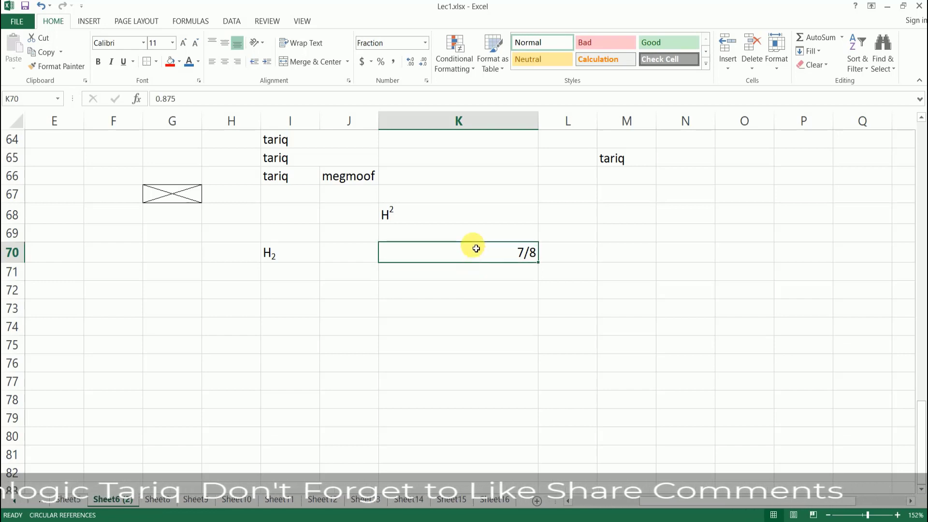
left_click(426, 46)
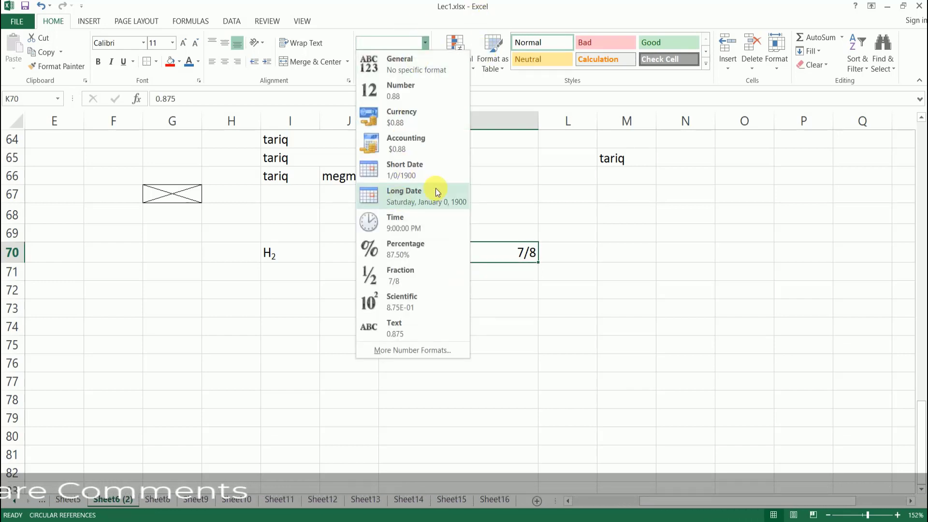
left_click(422, 309)
left_click(495, 291)
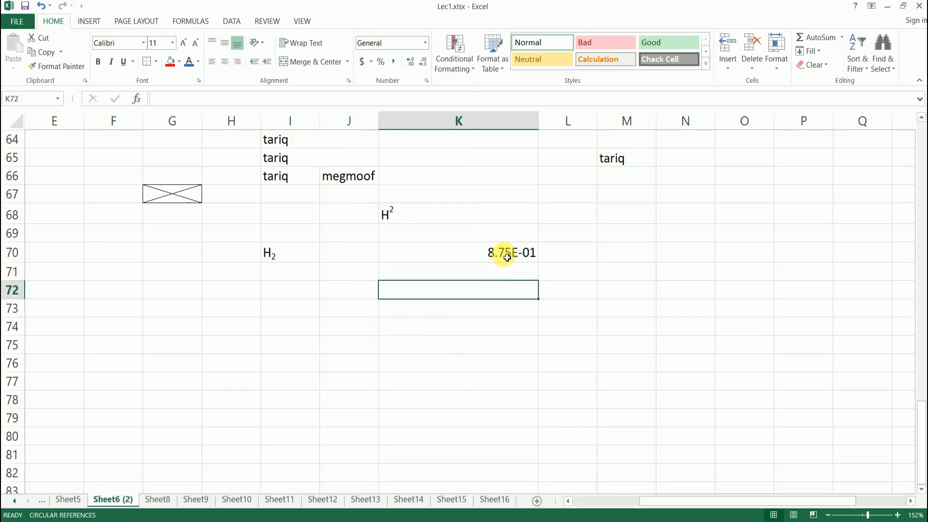
left_click(507, 253)
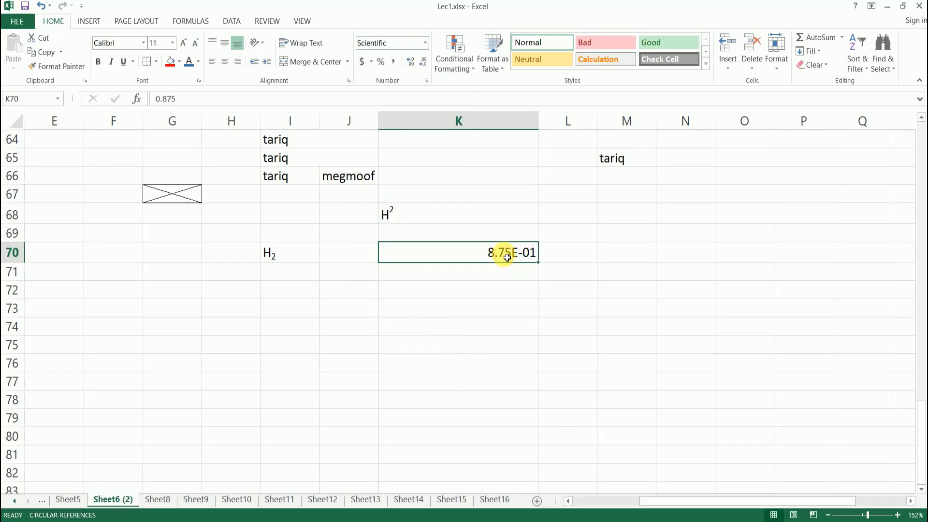
left_click(424, 43)
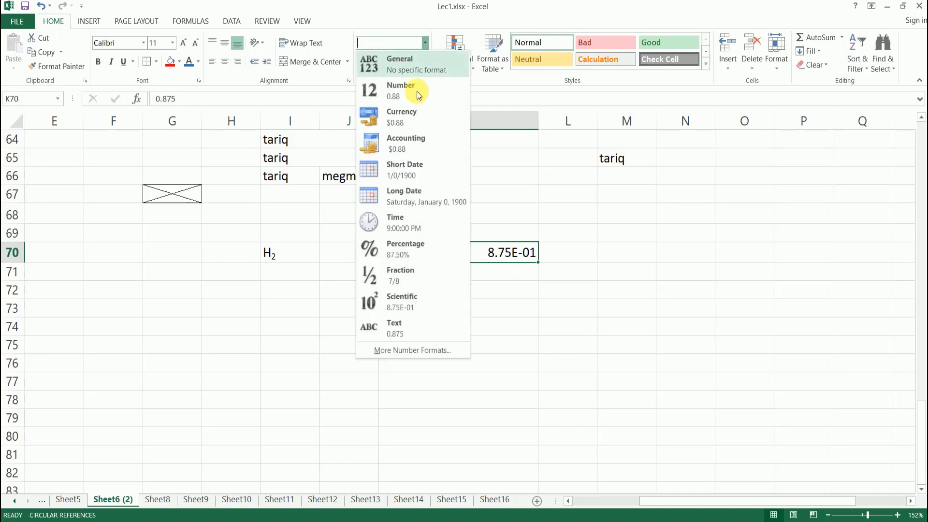
left_click(419, 304)
left_click(501, 267)
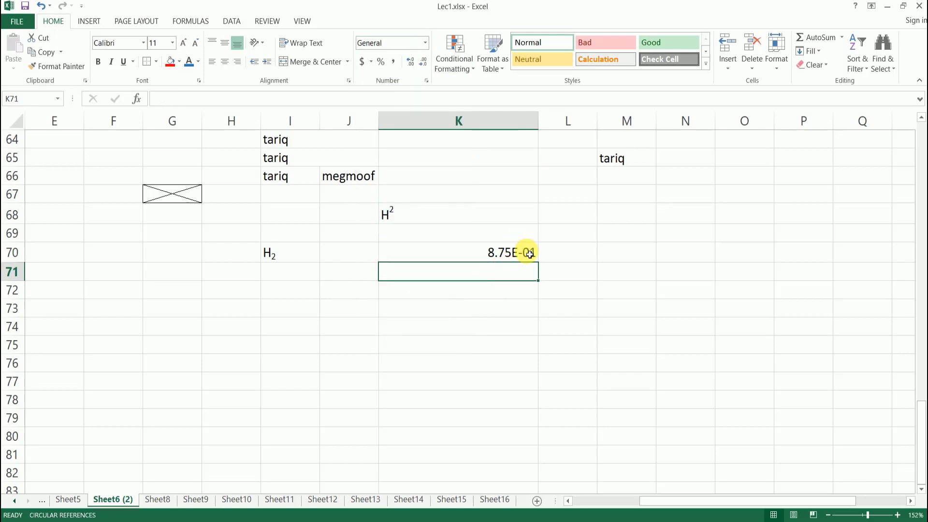
Step: Set the number format of cell K70 to General
left_click(514, 253)
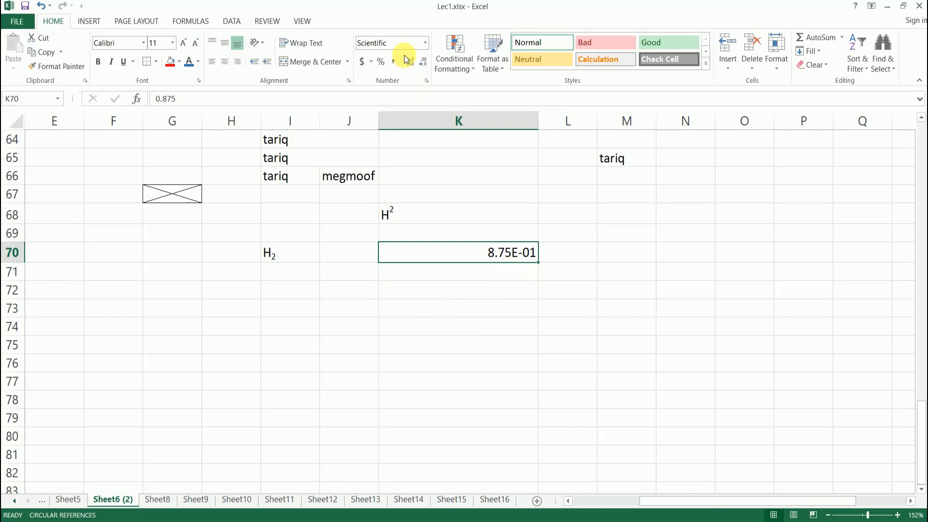
left_click(425, 43)
left_click(410, 70)
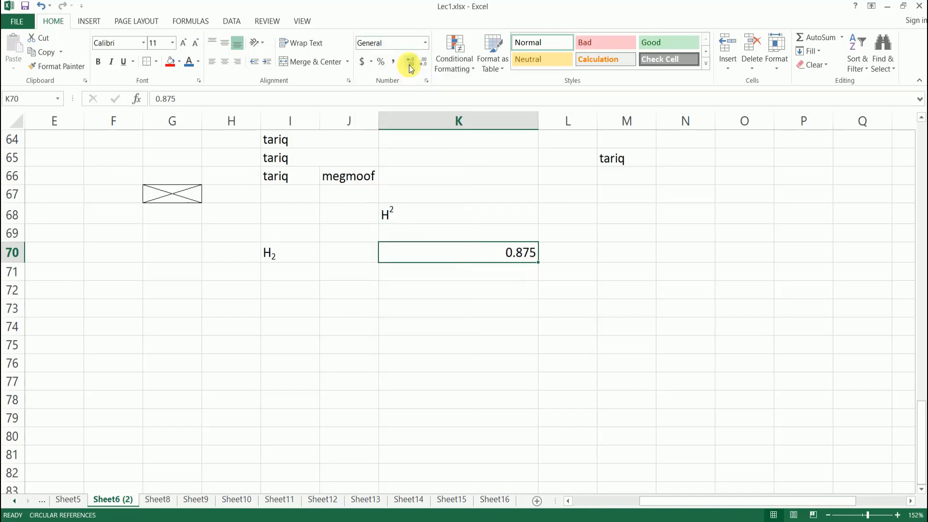
left_click(512, 269)
Step: Format the value in cell K70 as Text
left_click(511, 256)
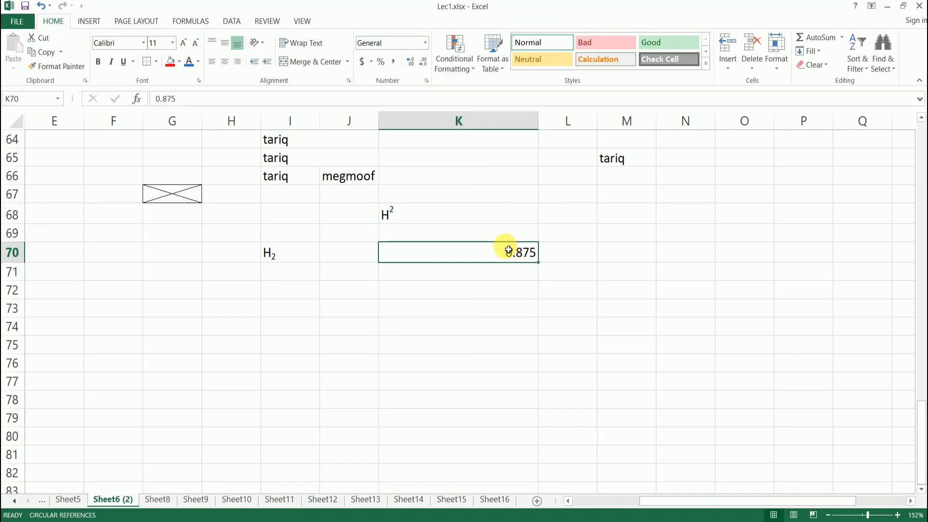
left_click(426, 43)
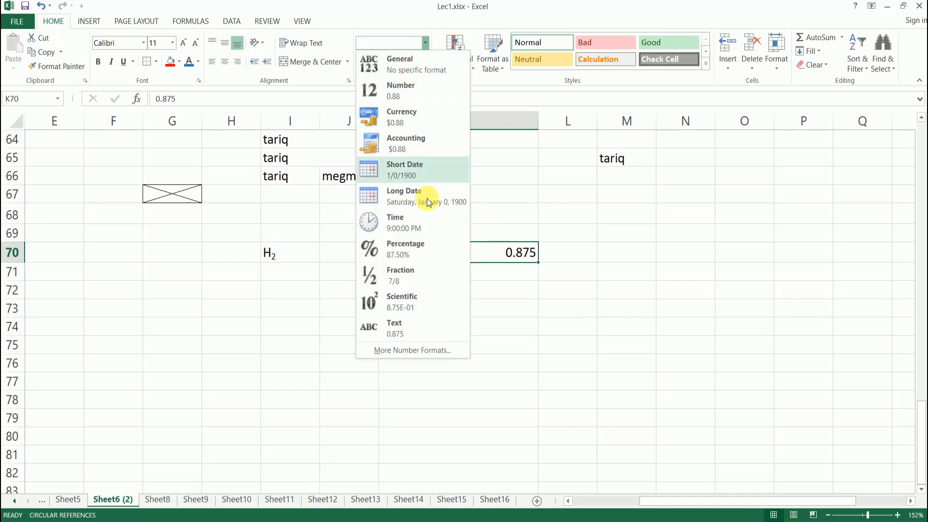
left_click(423, 331)
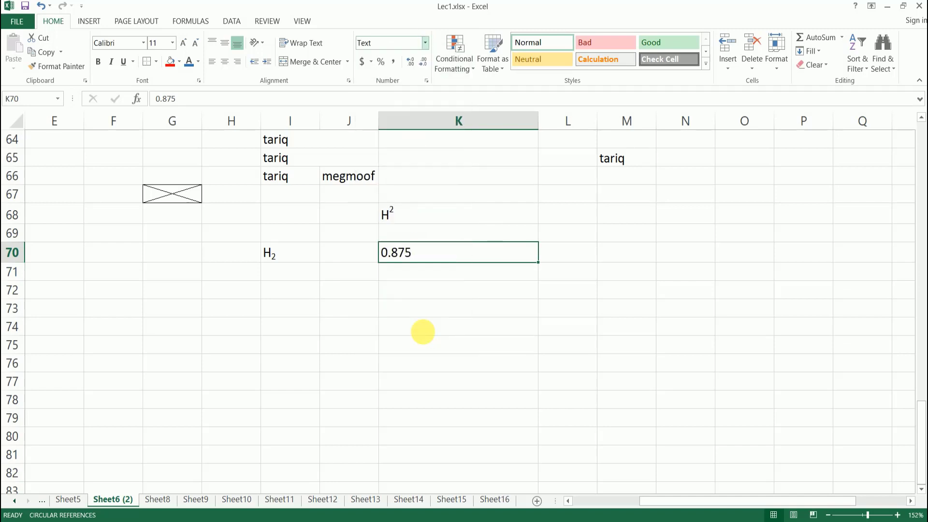
left_click(418, 266)
left_click(416, 254)
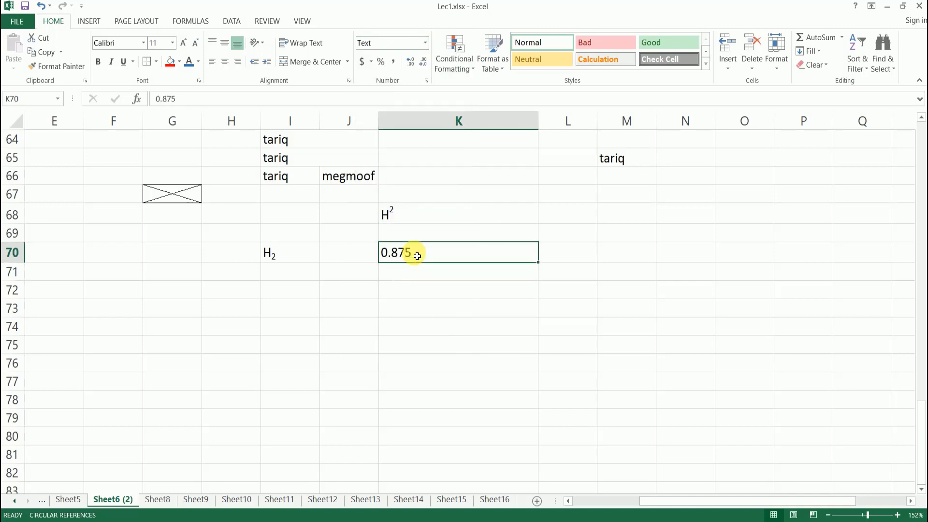
left_click(416, 309)
left_click(416, 276)
left_click(400, 243)
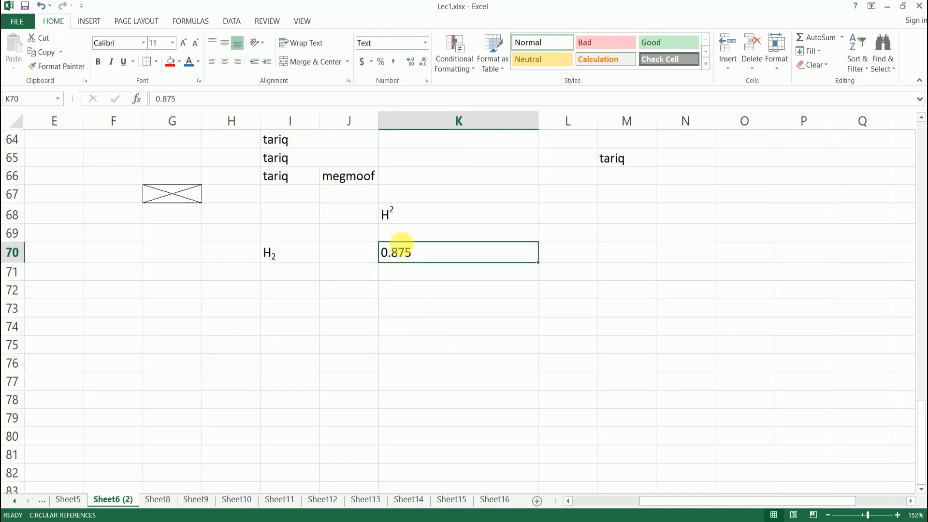
Step: Enter the word test in cell K72
left_click(416, 288)
type("test")
left_click(416, 317)
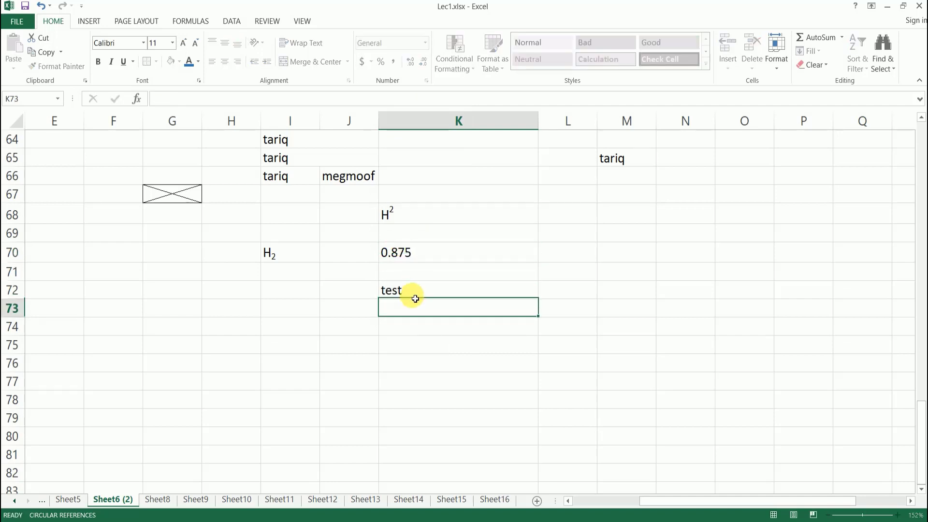
Step: Review the Number, Font, Border and Fill options in the Format Cells dialog for cell K72 without applying anything
left_click(410, 290)
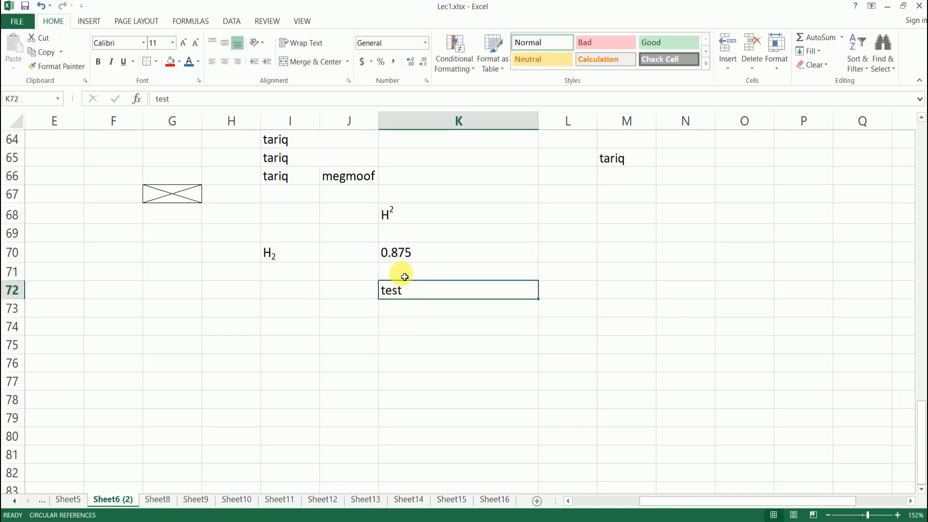
left_click(425, 42)
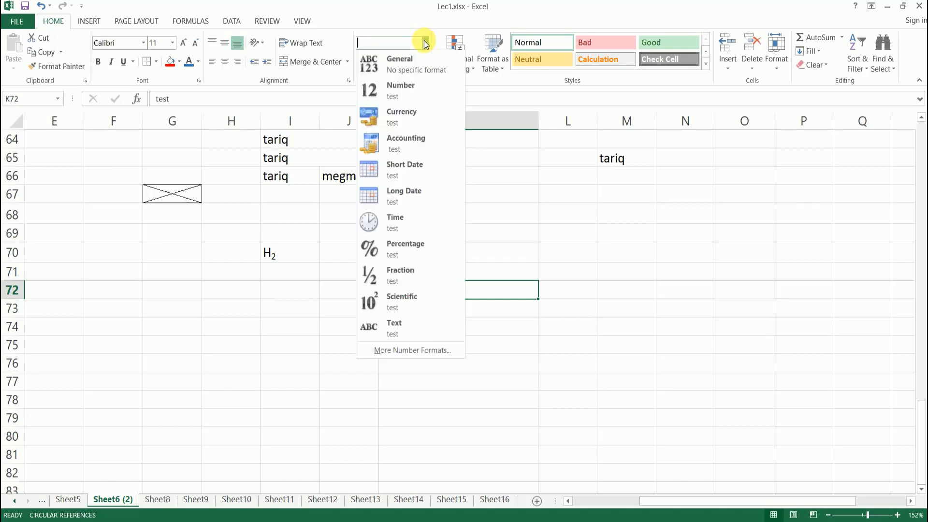
left_click(432, 353)
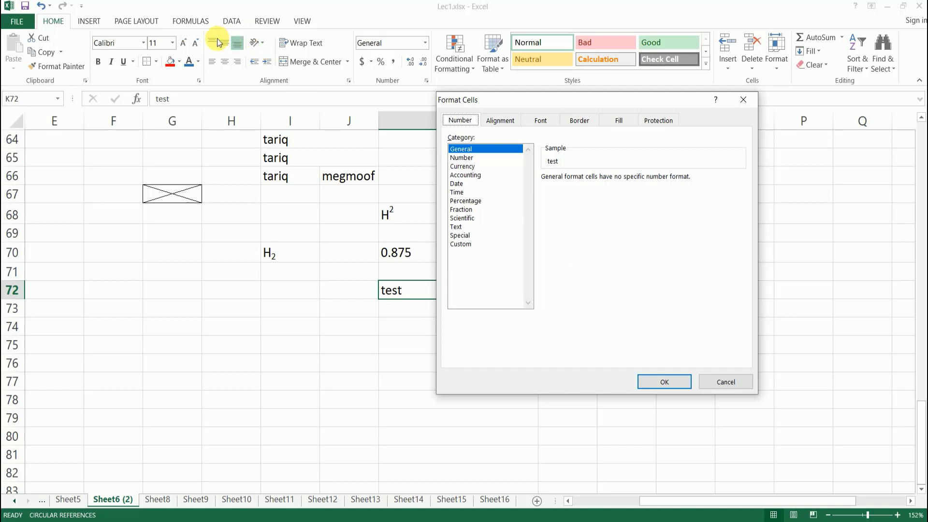
left_click(552, 121)
left_click(585, 120)
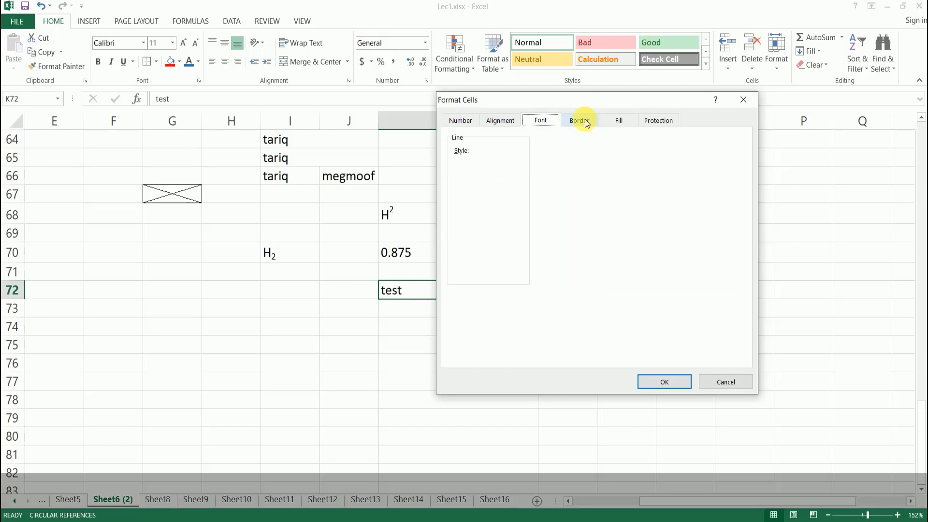
left_click(618, 121)
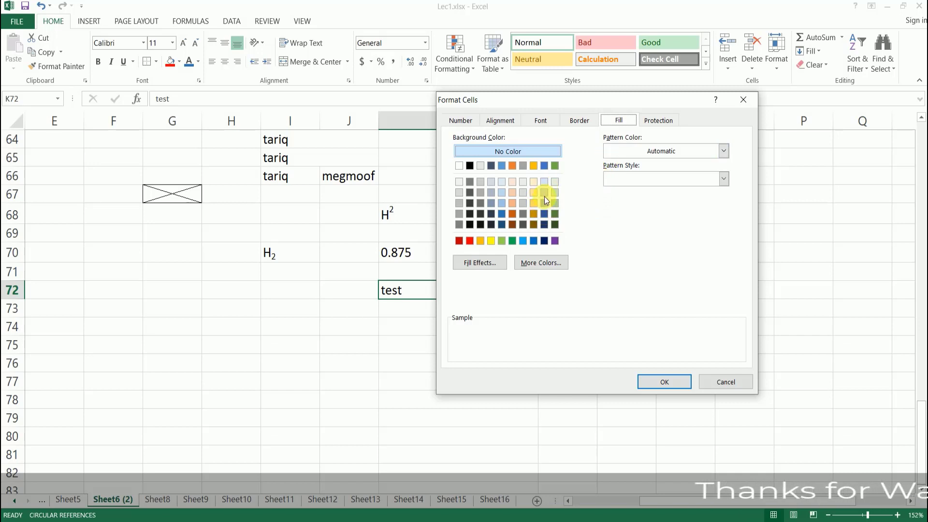
left_click(730, 381)
scroll(512, 247, "down", 2)
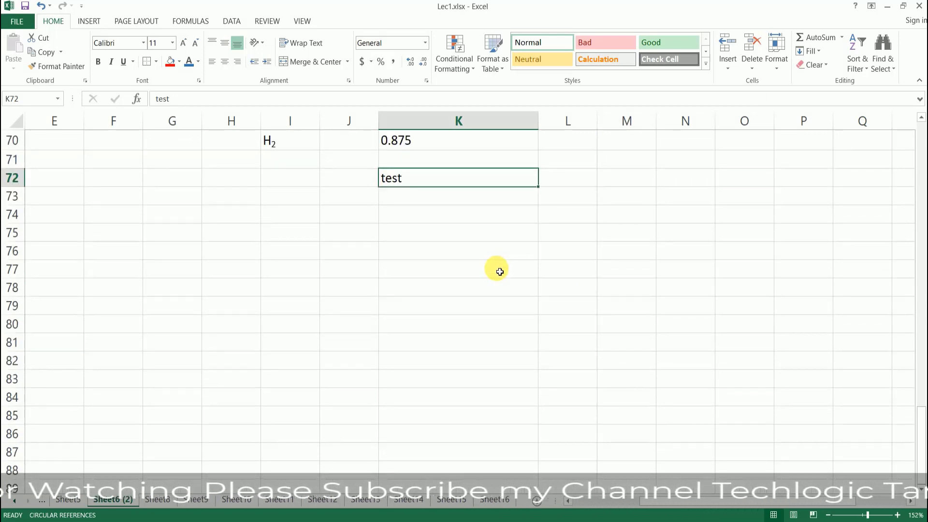
left_click(433, 213)
left_click(433, 198)
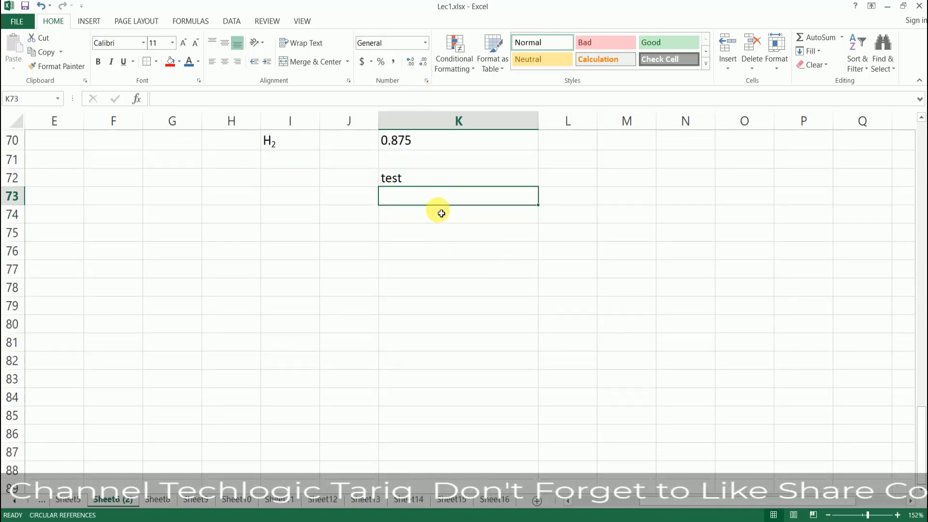
scroll(424, 184, "up", 2)
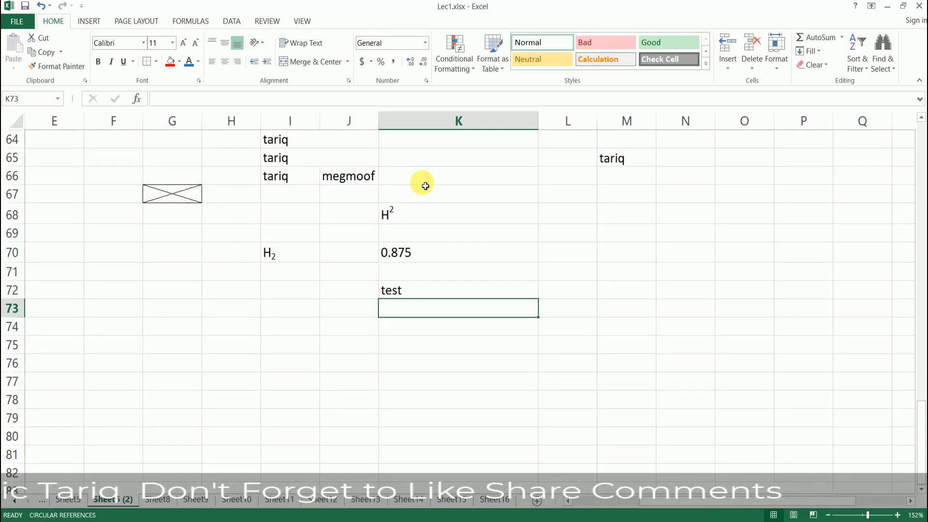
left_click(433, 253)
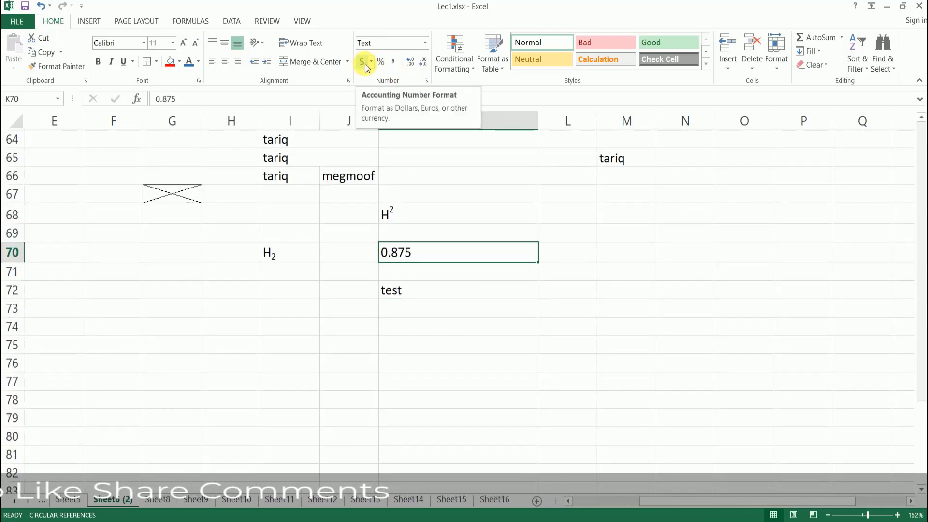
left_click(441, 213)
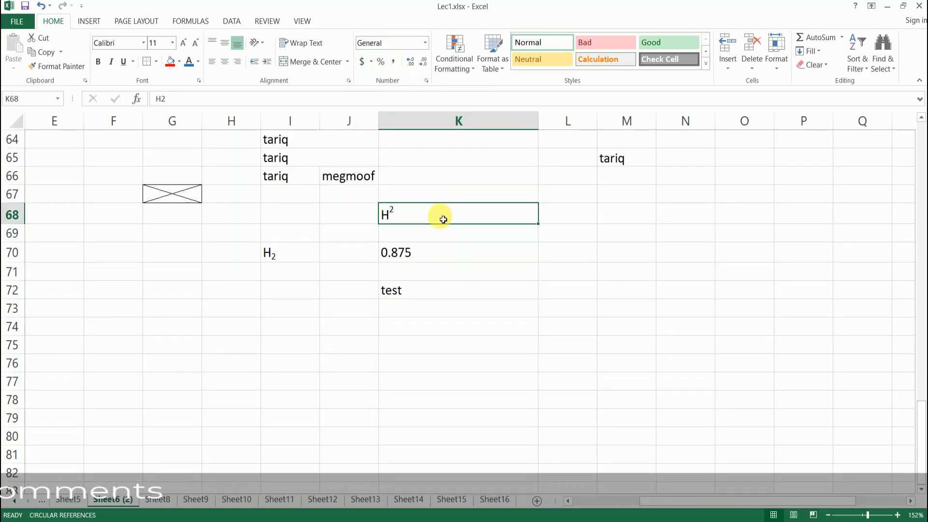
Step: Apply the Accounting number format with the $ English (United States) symbol to cell K55
scroll(442, 227, "up", 10)
scroll(445, 250, "down", 5)
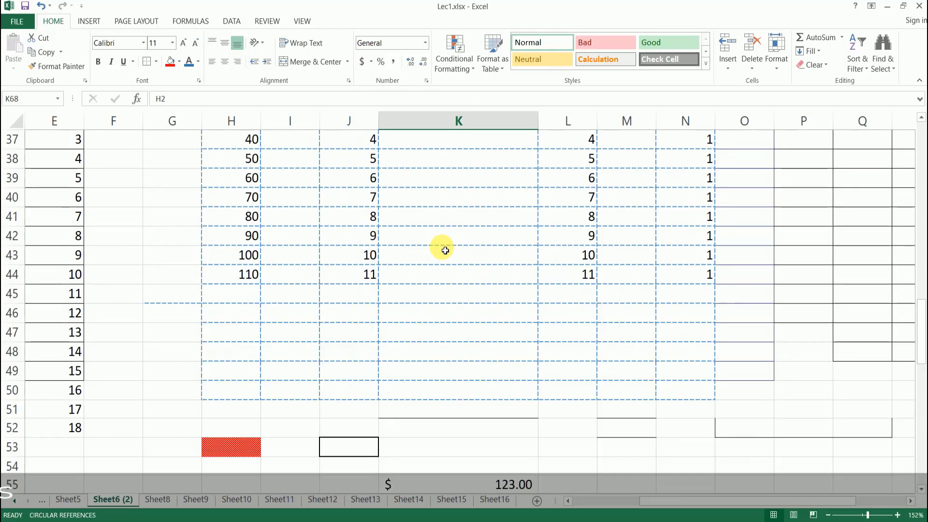
left_click(445, 251)
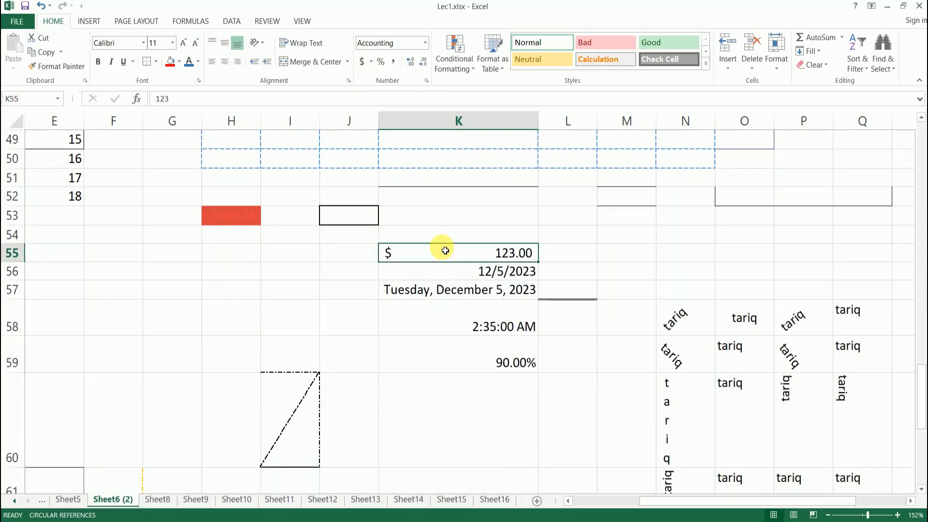
left_click(362, 61)
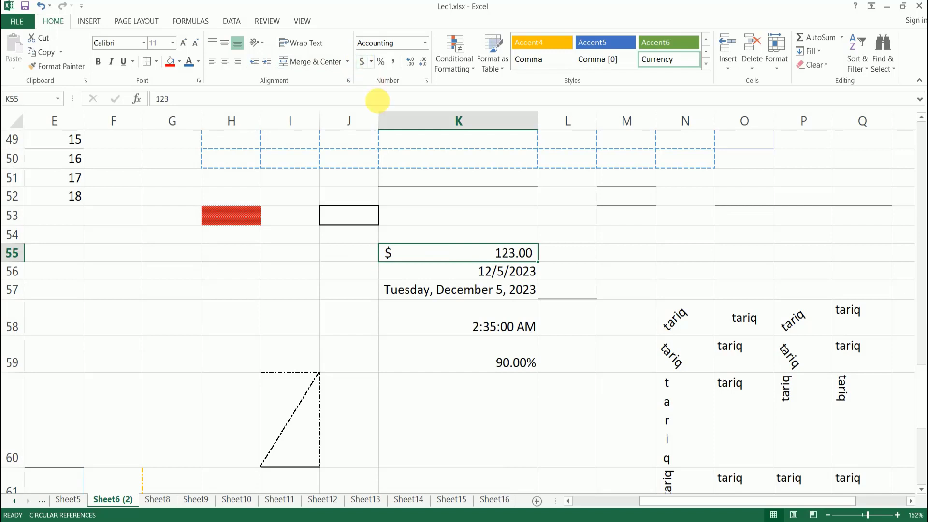
left_click(372, 61)
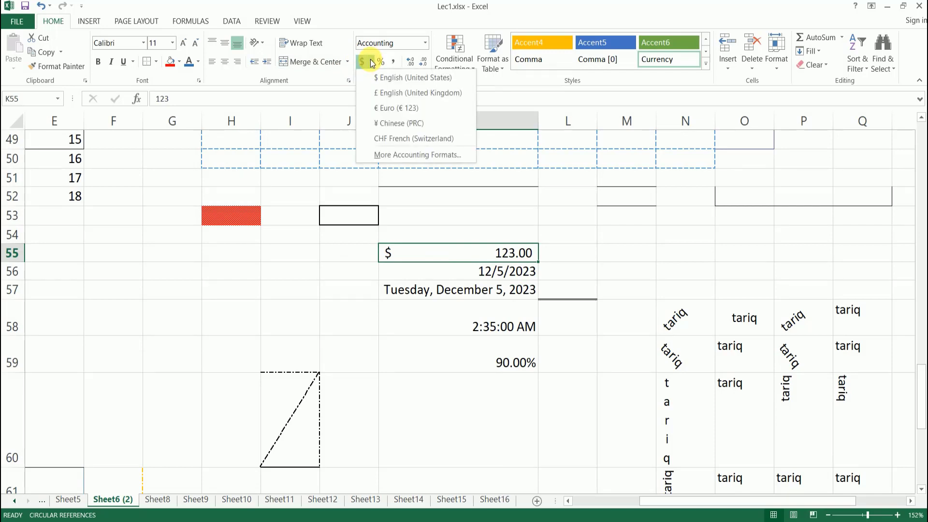
left_click(398, 81)
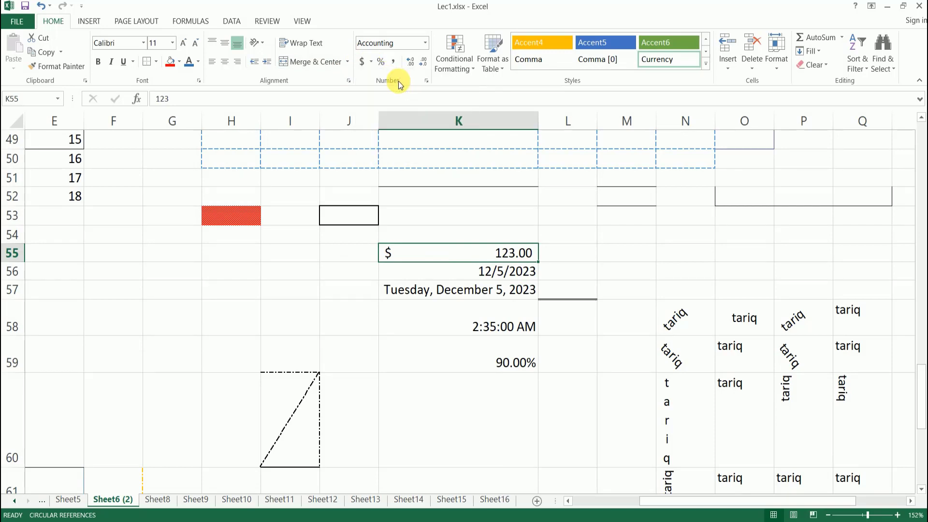
Step: Review the currency symbols offered for the Accounting format of cell K55 without applying a change
left_click(370, 61)
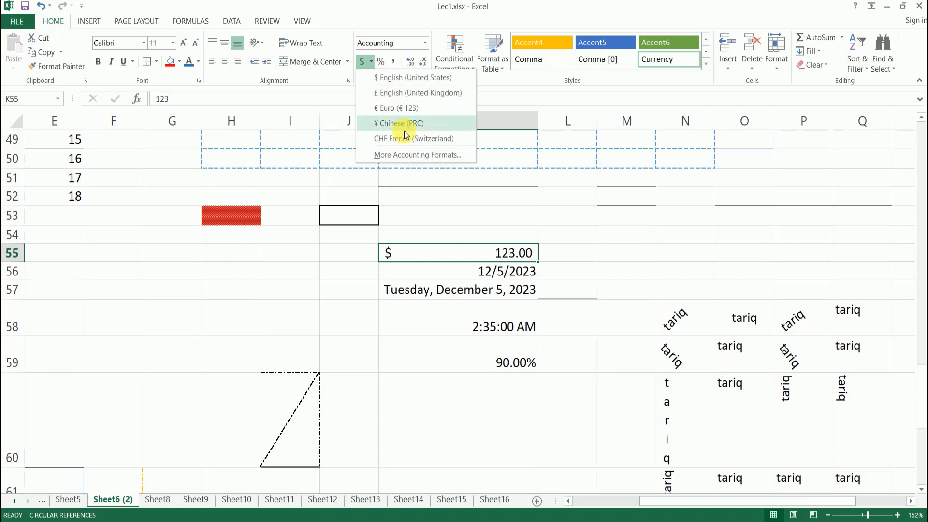
left_click(435, 157)
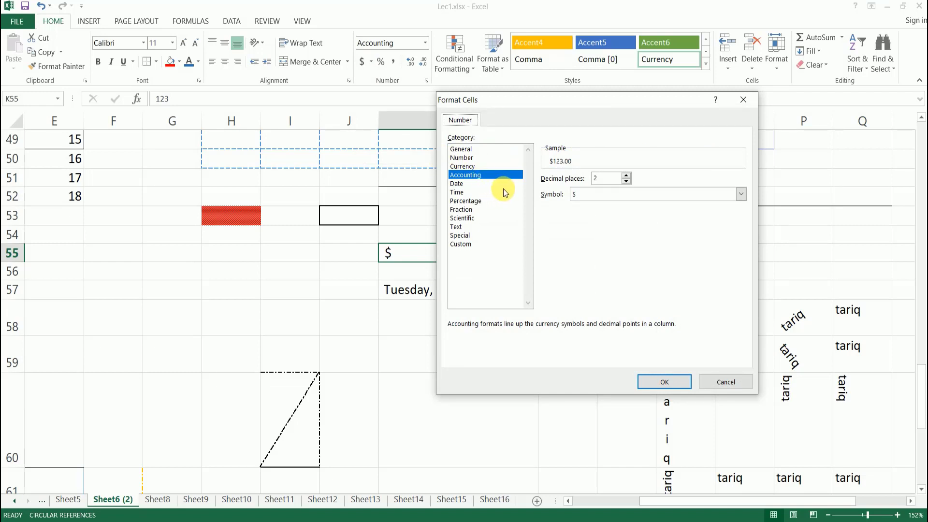
left_click(739, 195)
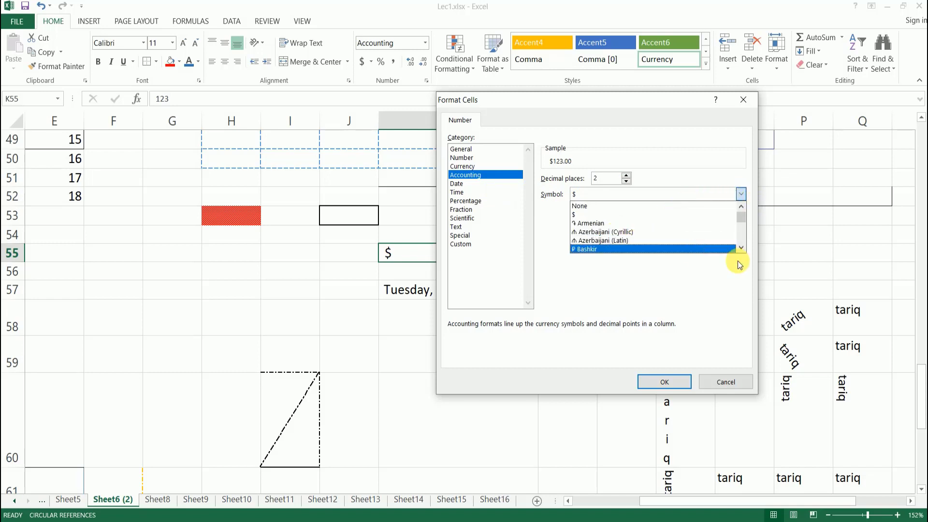
left_click_drag(745, 216, 746, 173)
left_click(636, 164)
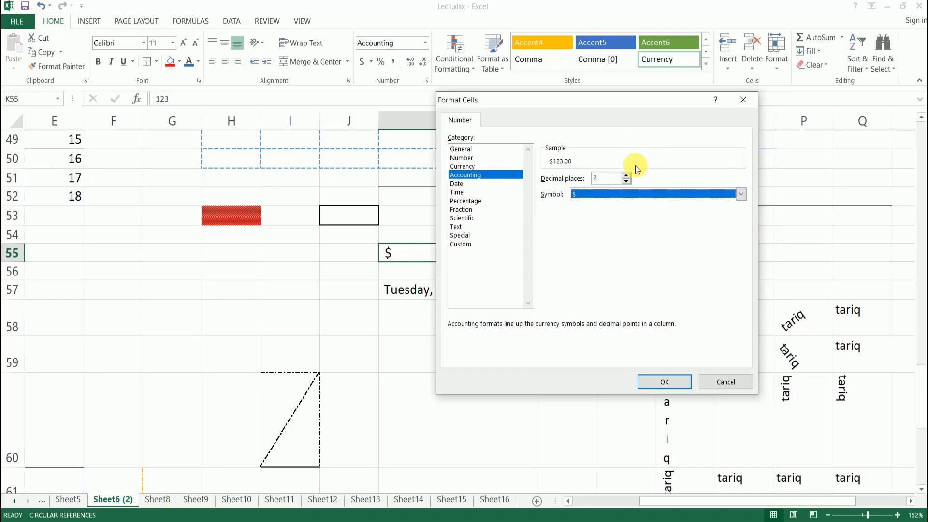
left_click(717, 379)
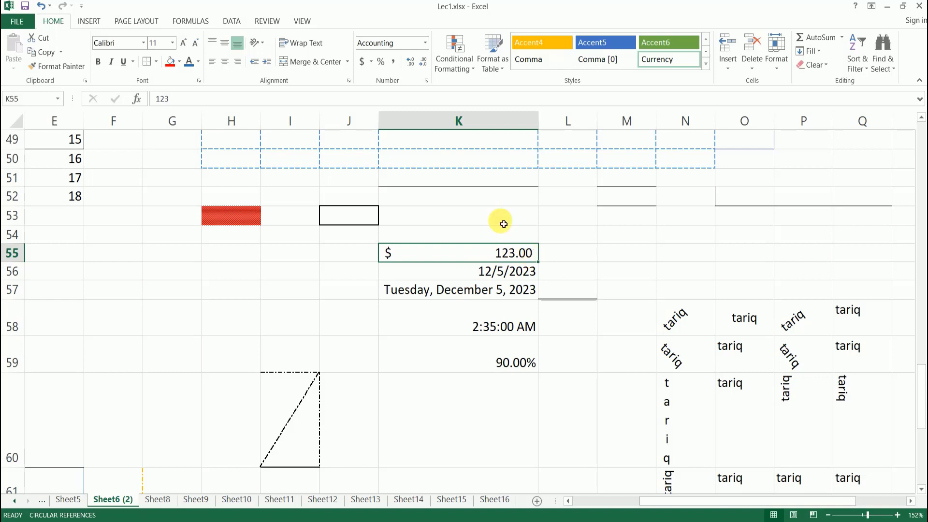
Step: Try the Percent style on cell K55 and undo it
left_click(384, 67)
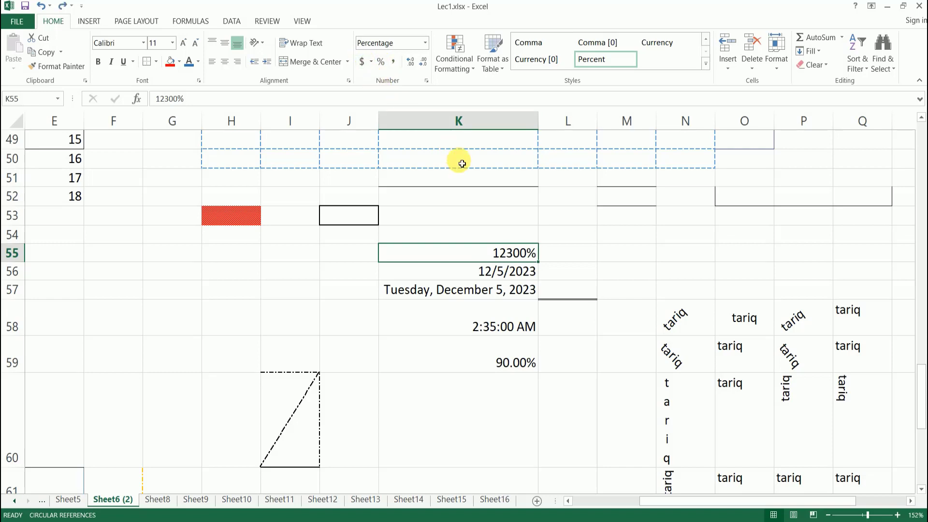
key("ctrl+z")
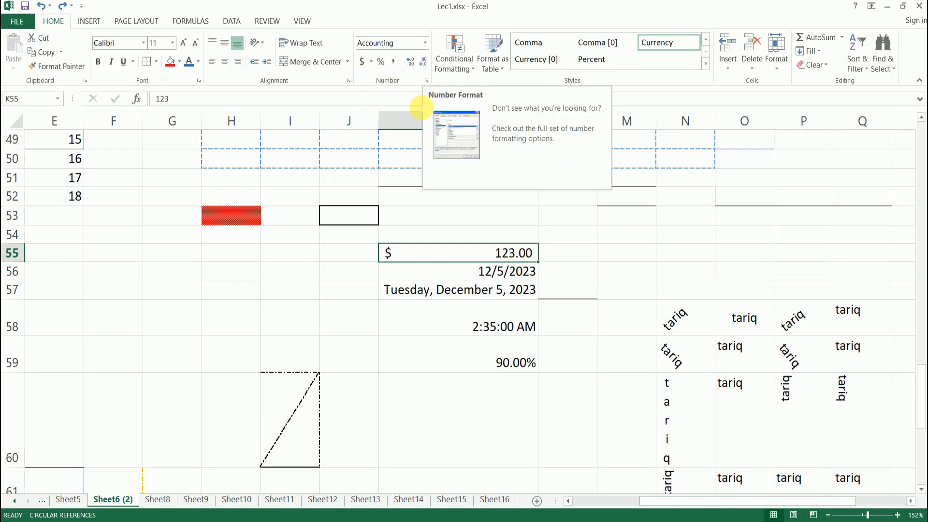
Step: Try 1 decimal place for the Accounting format of cell K55 in the Format Cells dialog, then cancel
left_click(426, 80)
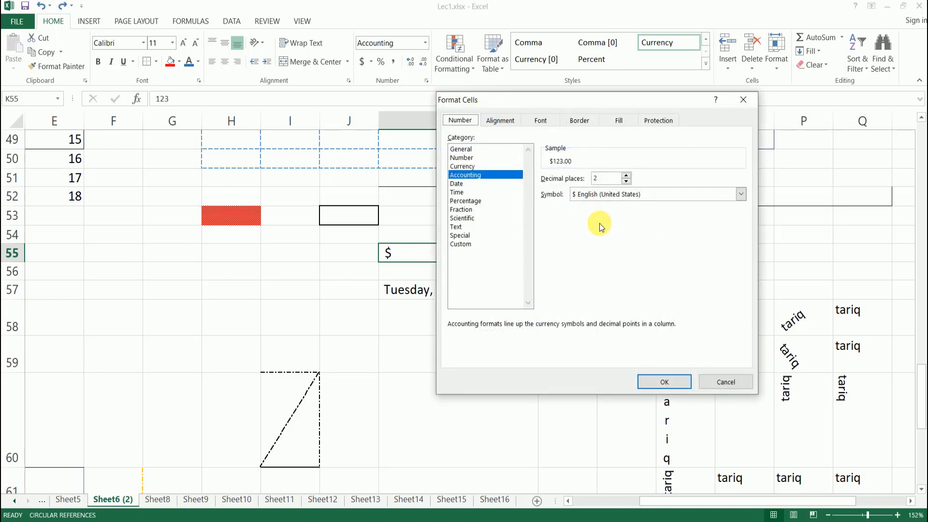
left_click_drag(607, 99, 715, 68)
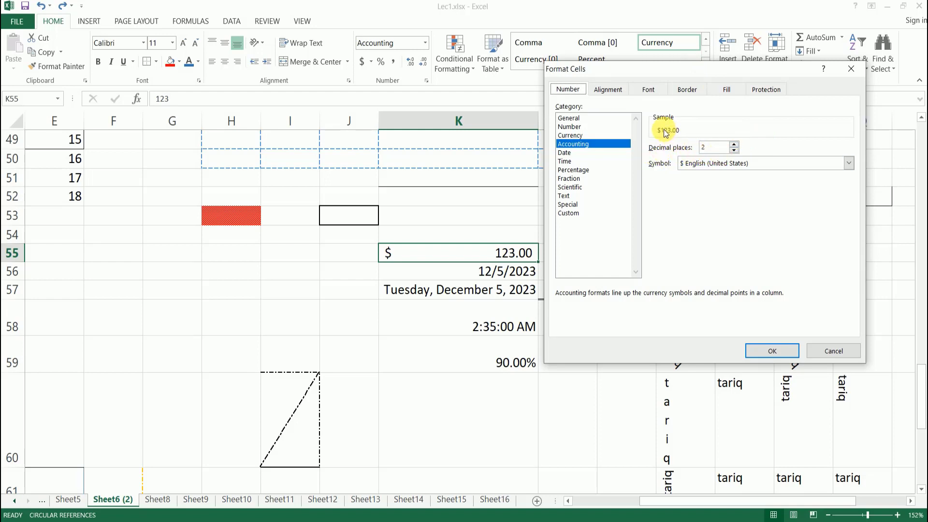
left_click(734, 150)
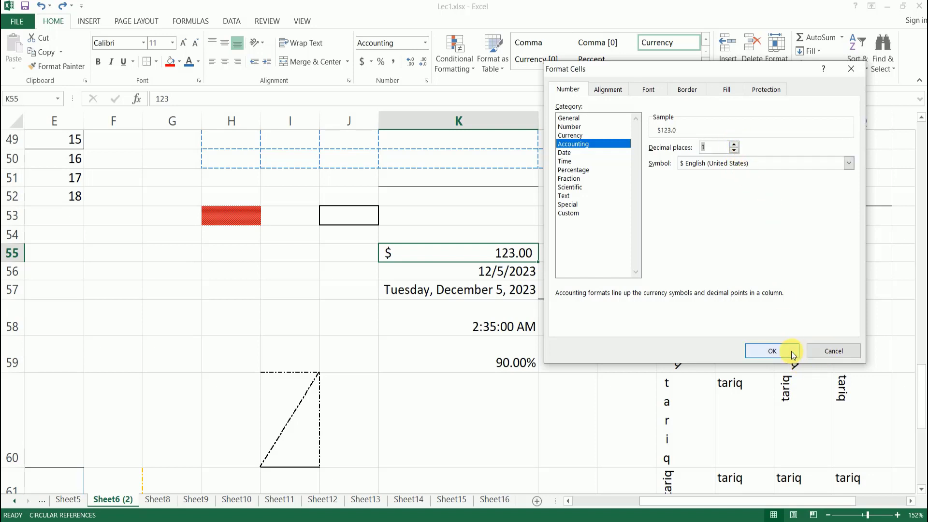
left_click(828, 353)
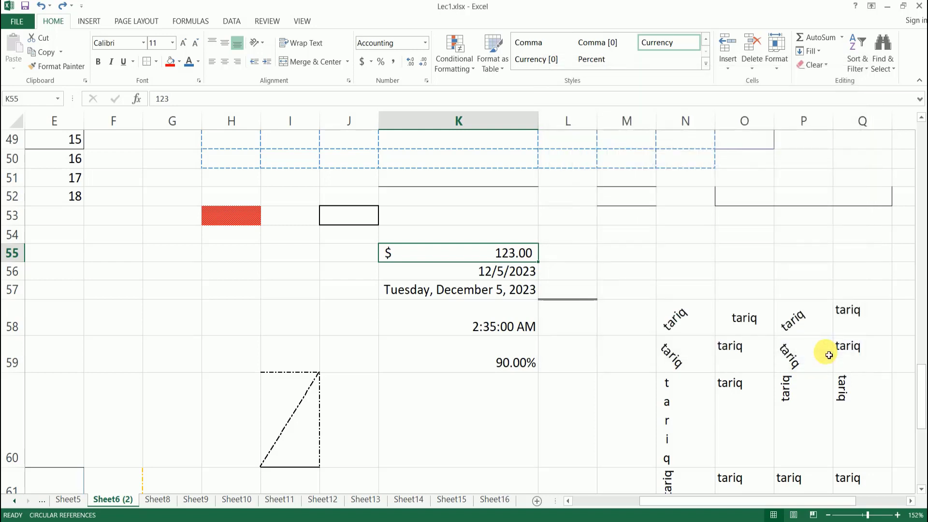
Step: Apply the Comma style to the number in cell K55
left_click(393, 63)
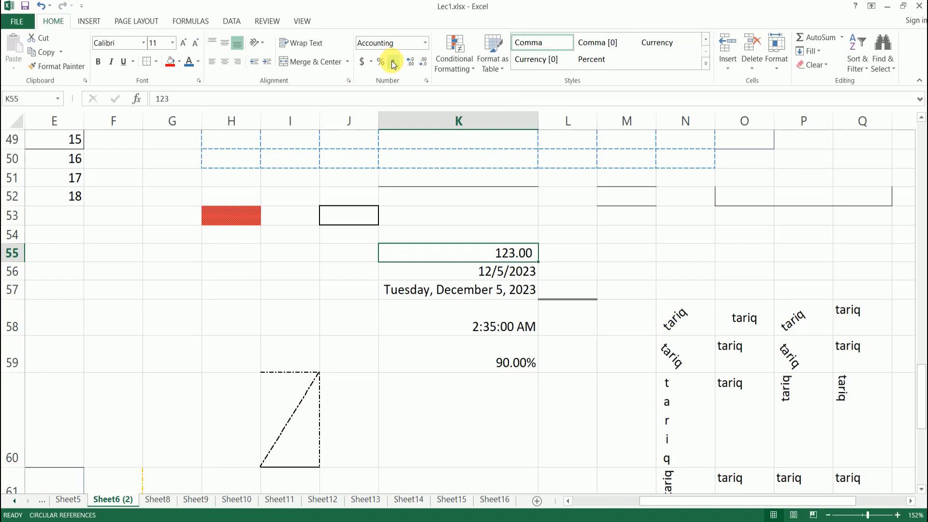
left_click(459, 271)
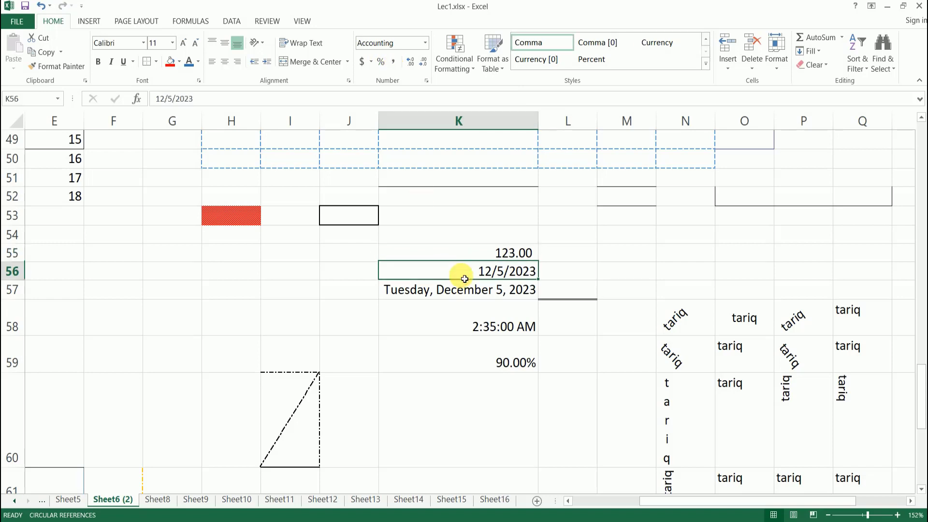
left_click(454, 363)
Step: Enter the text dfg in cell J56 and apply the Comma style to it
left_click(337, 267)
type("dfg")
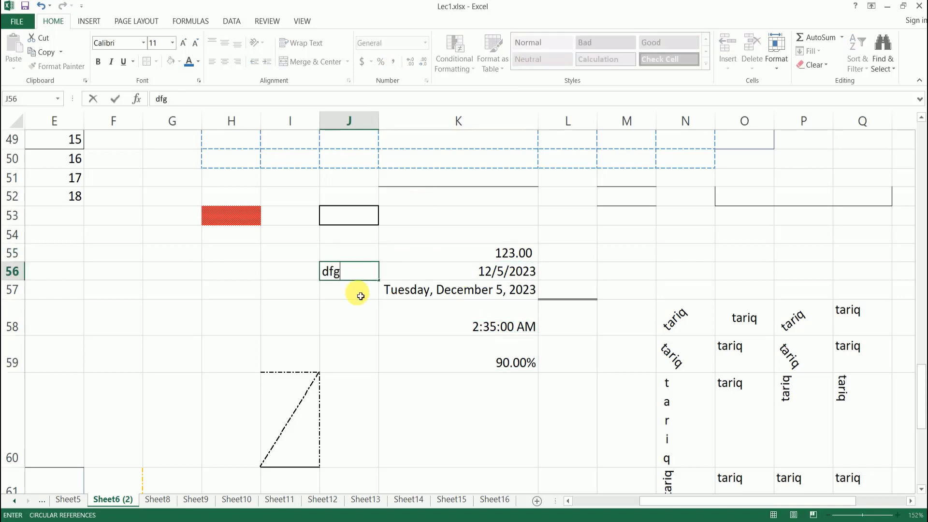
key("Return")
key("Up")
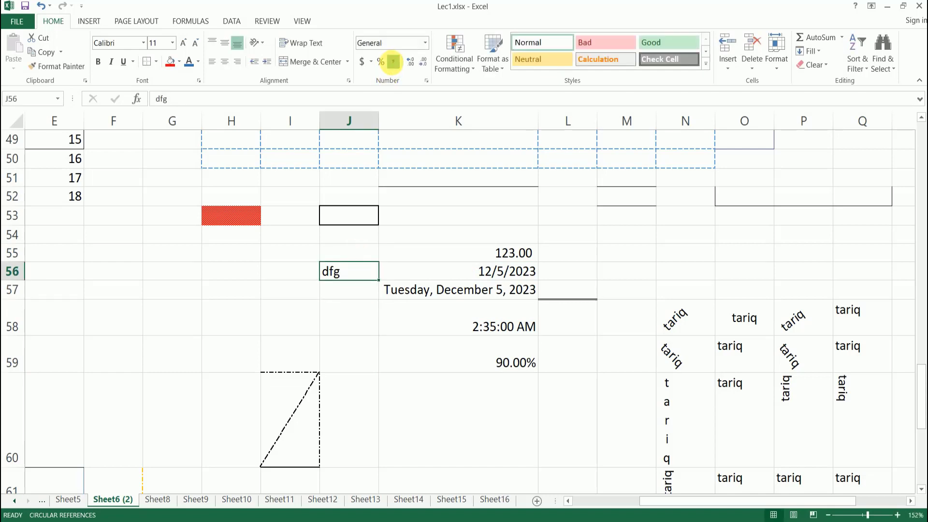
left_click(393, 62)
left_click(356, 292)
left_click(356, 271)
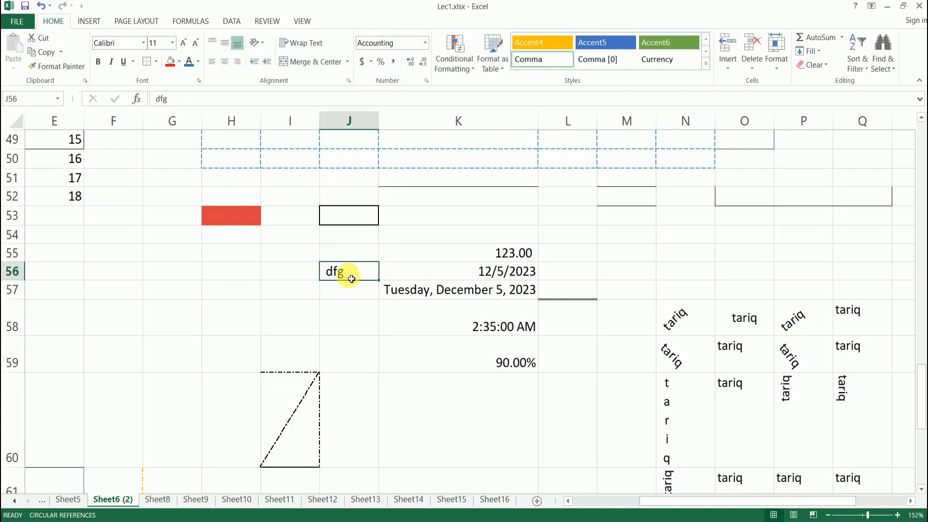
Step: Replace the content of cell J56 with ,5656
type(",5656")
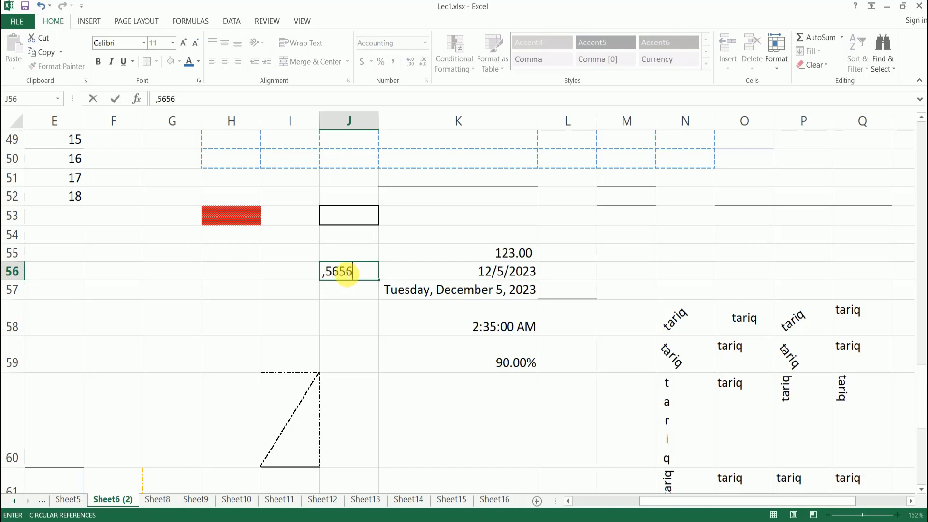
left_click(352, 294)
left_click(358, 274)
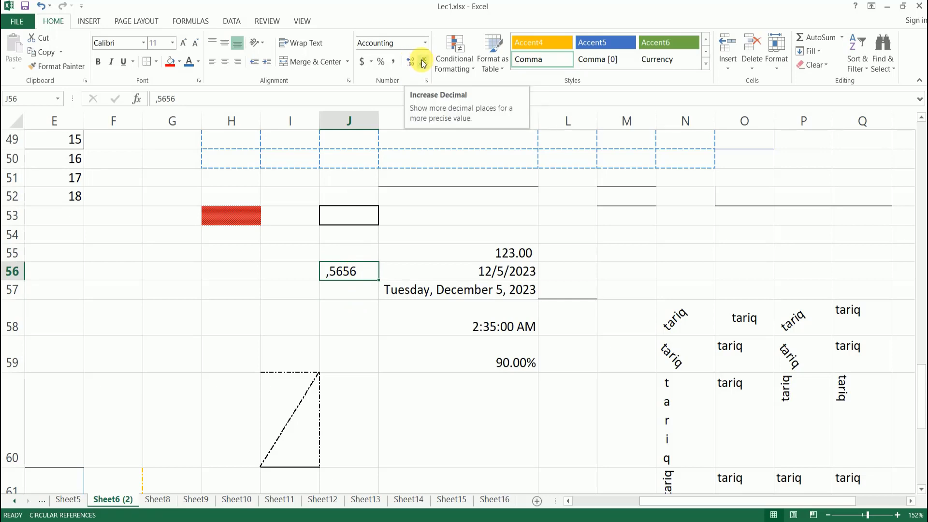
Step: Check the number format options for cell J56 in the Format Cells dialog and cancel without changes
left_click(427, 82)
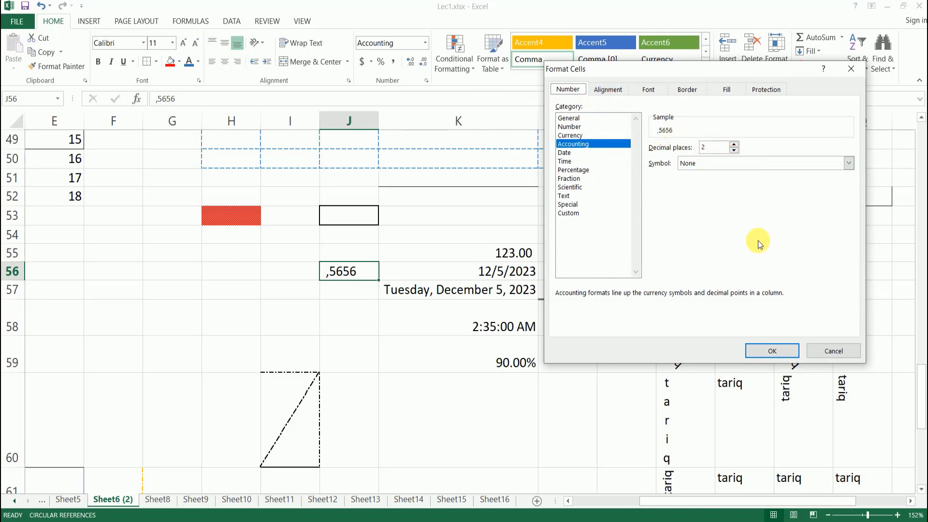
left_click(837, 348)
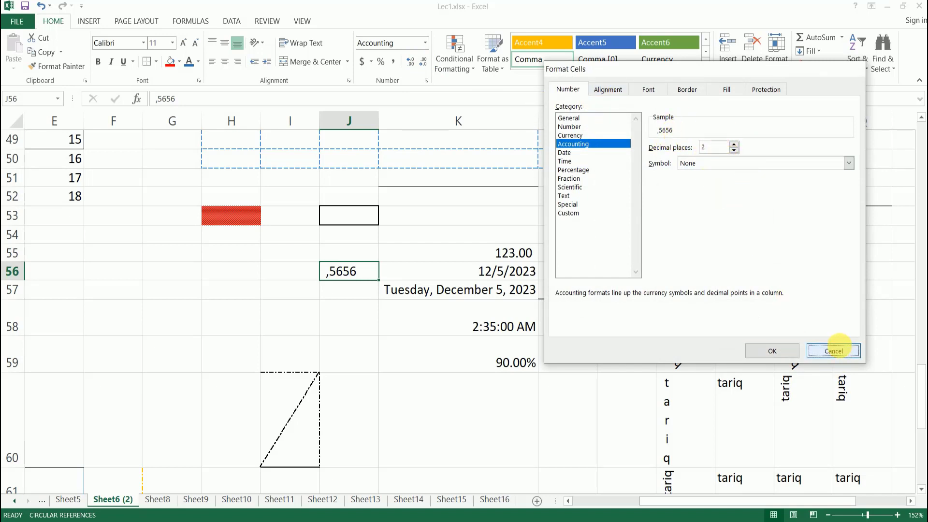
left_click(274, 272)
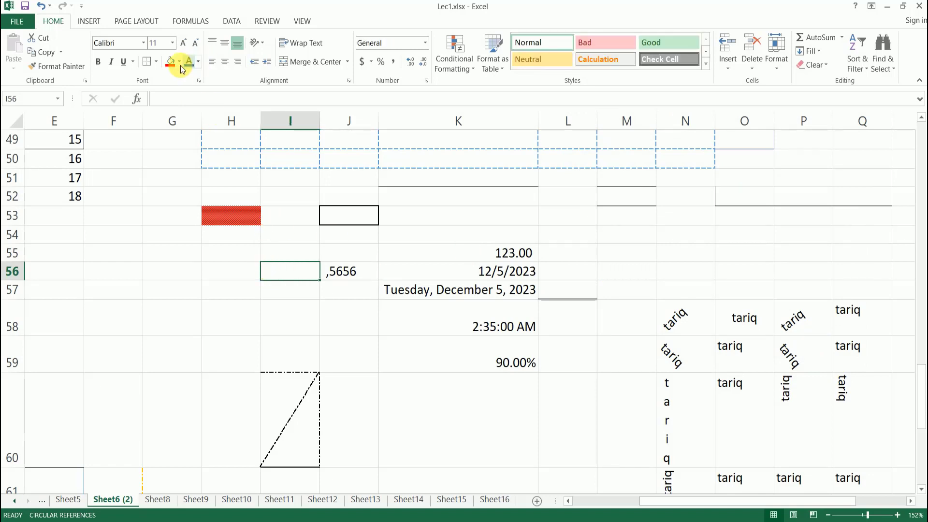
Step: Open the gradient fill effects for the background of cell H58
scroll(232, 270, "down", 1)
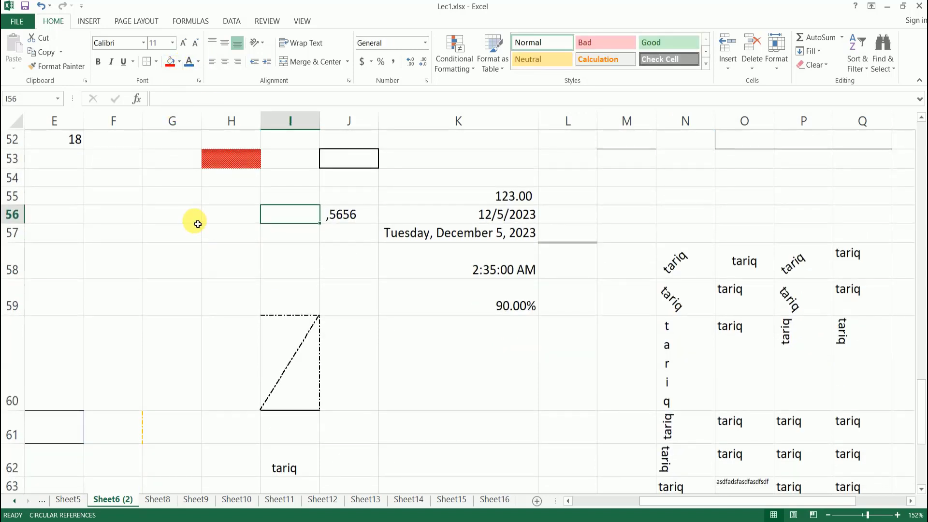
scroll(195, 223, "down", 2)
scroll(197, 224, "up", 1)
left_click(240, 202)
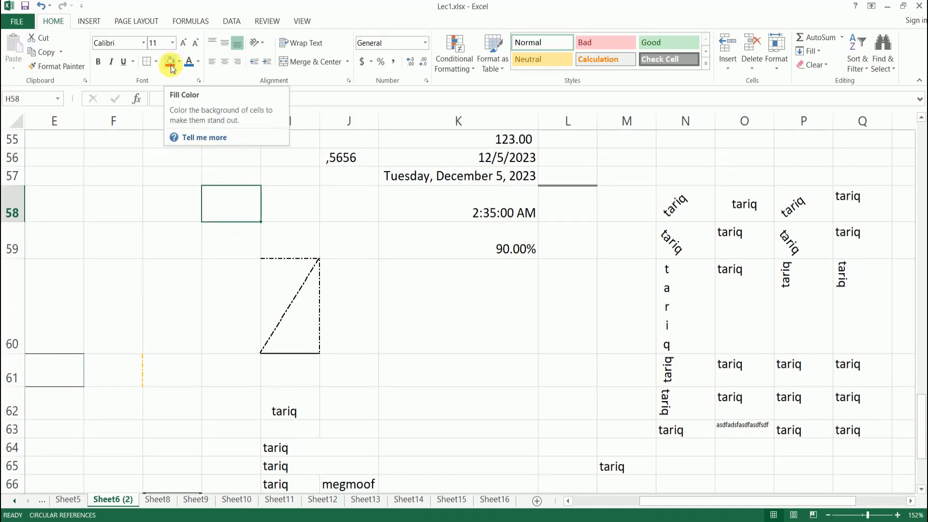
left_click(200, 81)
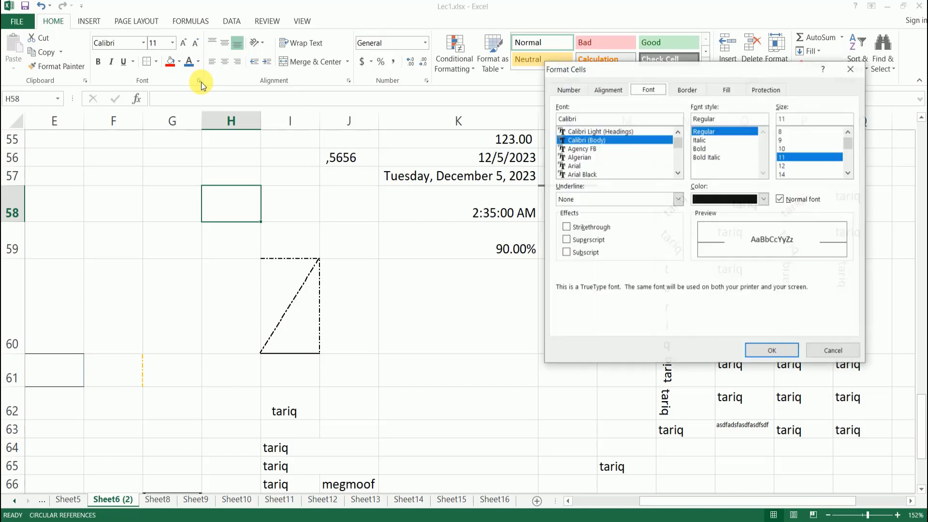
left_click(713, 90)
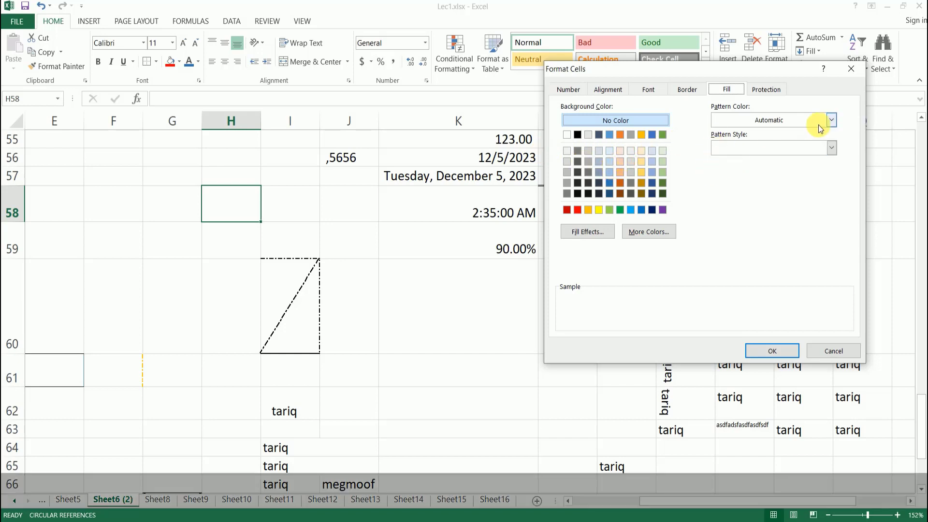
left_click(587, 234)
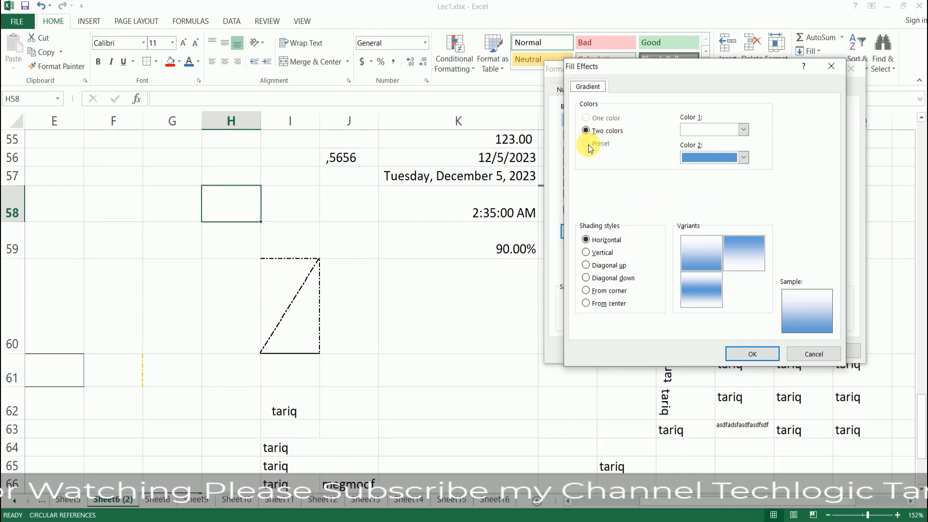
Step: Fill cell H58 with a horizontal two-color gradient of white and blue, using the variant with the blue band in the middle
left_click(744, 130)
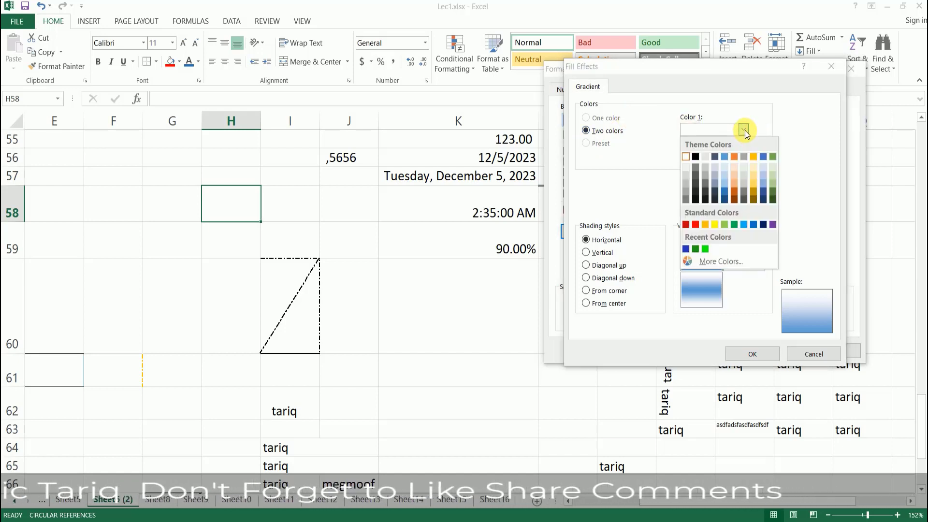
left_click(744, 130)
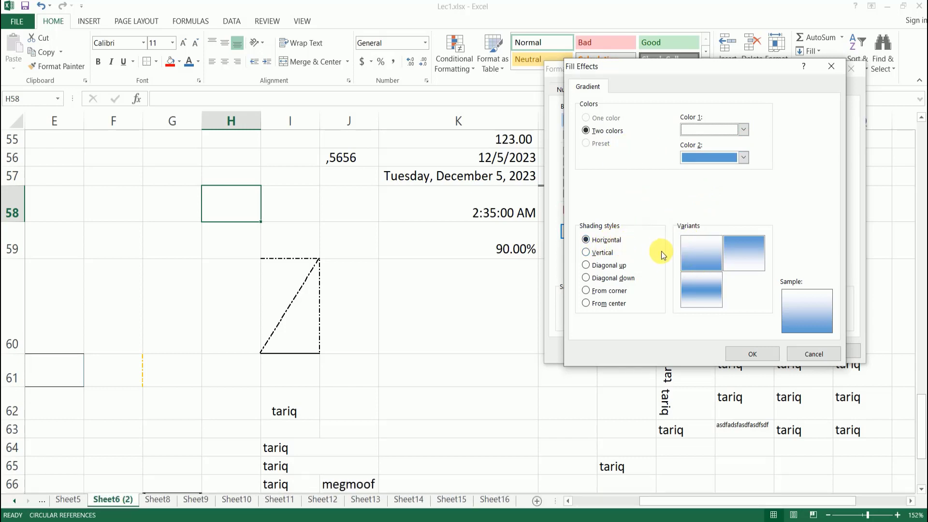
left_click(708, 256)
left_click(746, 255)
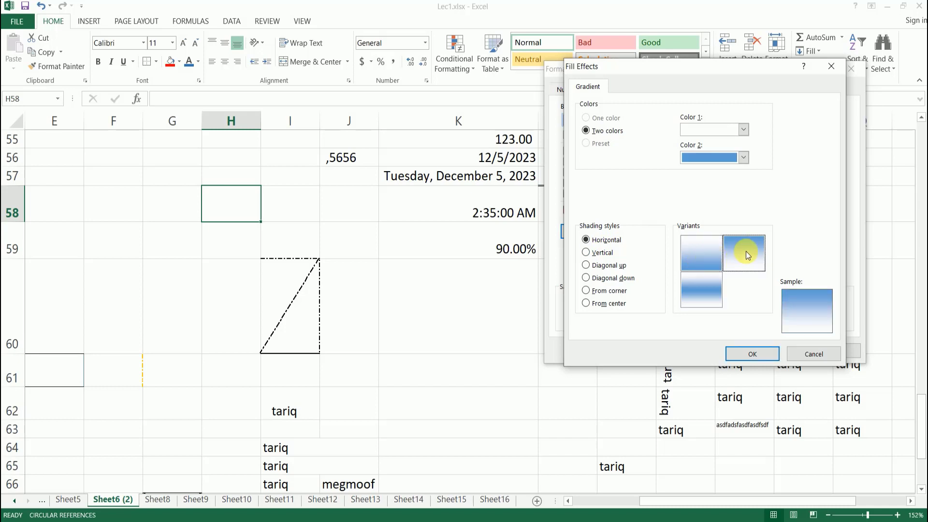
left_click(697, 249)
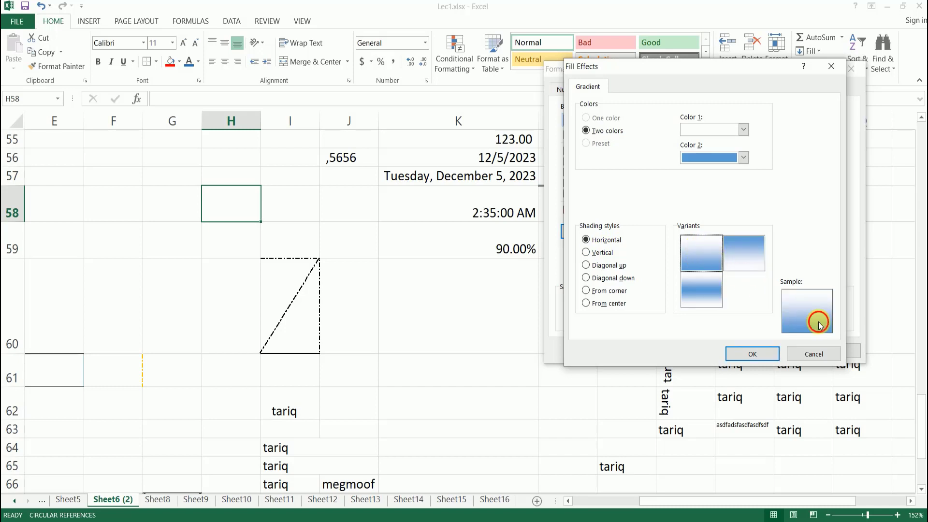
left_click(746, 258)
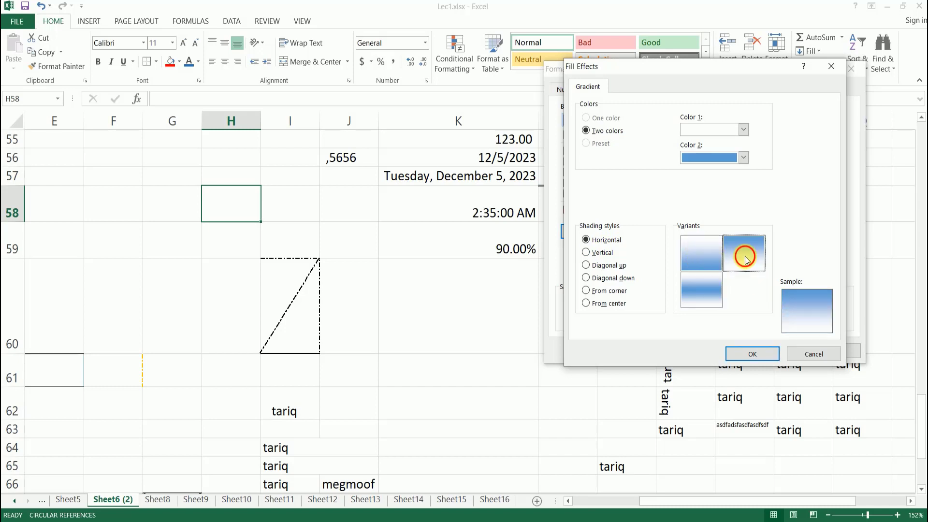
left_click(708, 289)
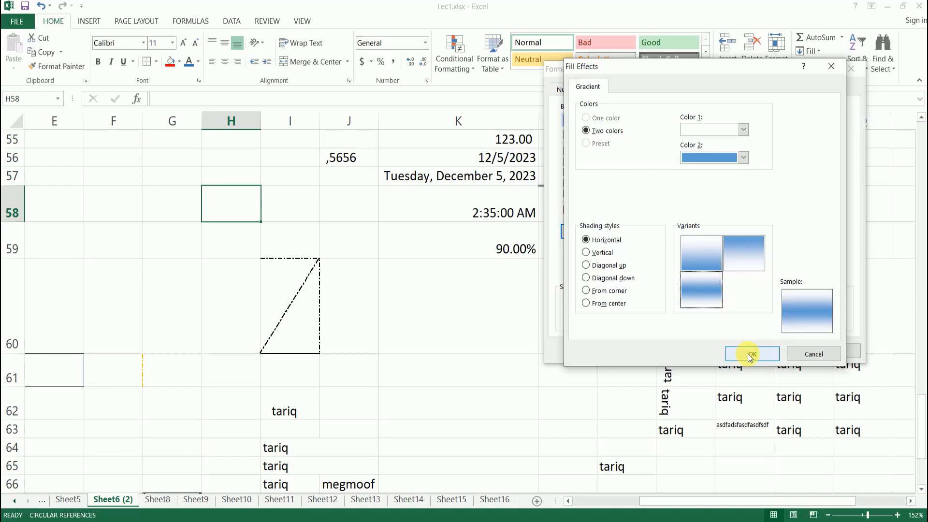
left_click(768, 354)
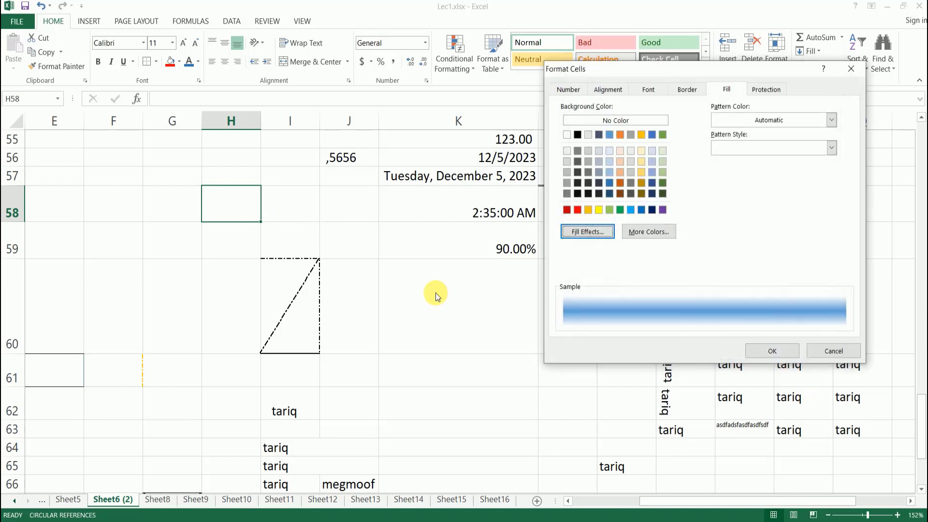
left_click(759, 351)
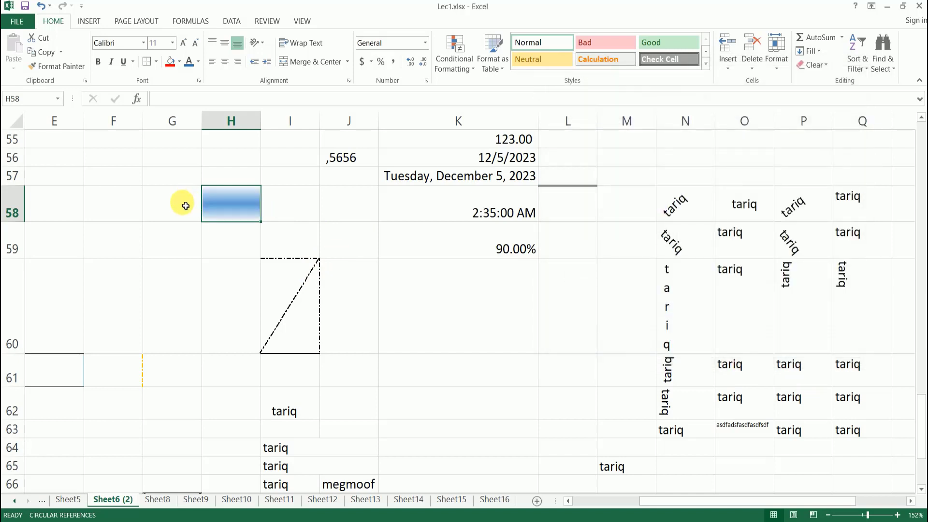
left_click(216, 242)
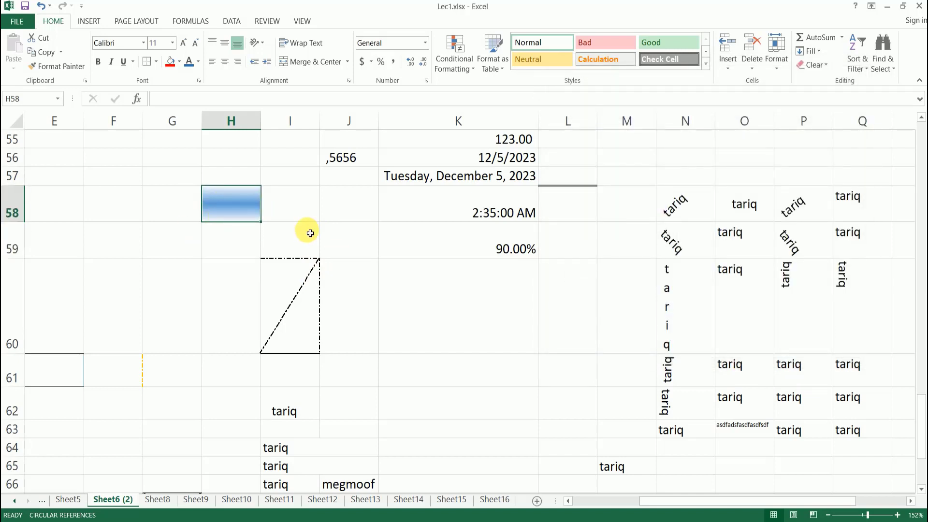
Step: Set up a two-color gradient fill for cell K60 with orange as Color 1
left_click(437, 294)
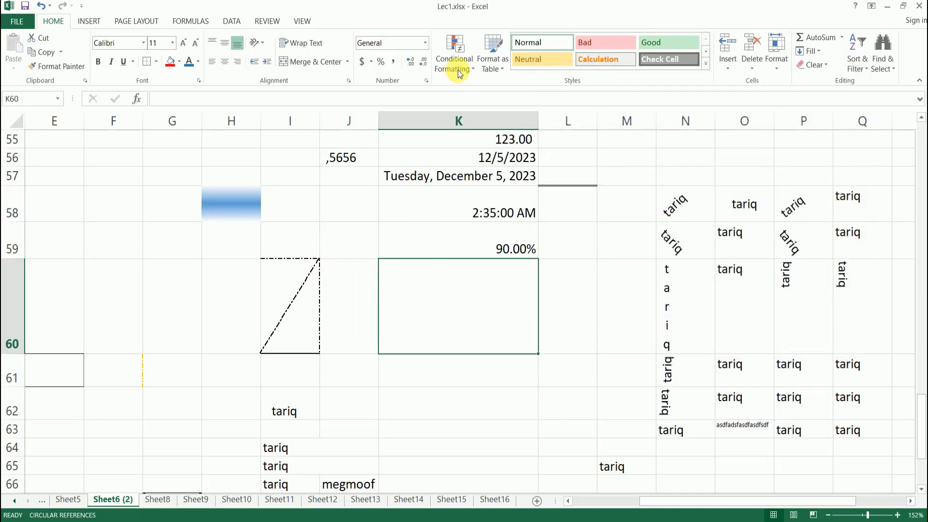
left_click(196, 81)
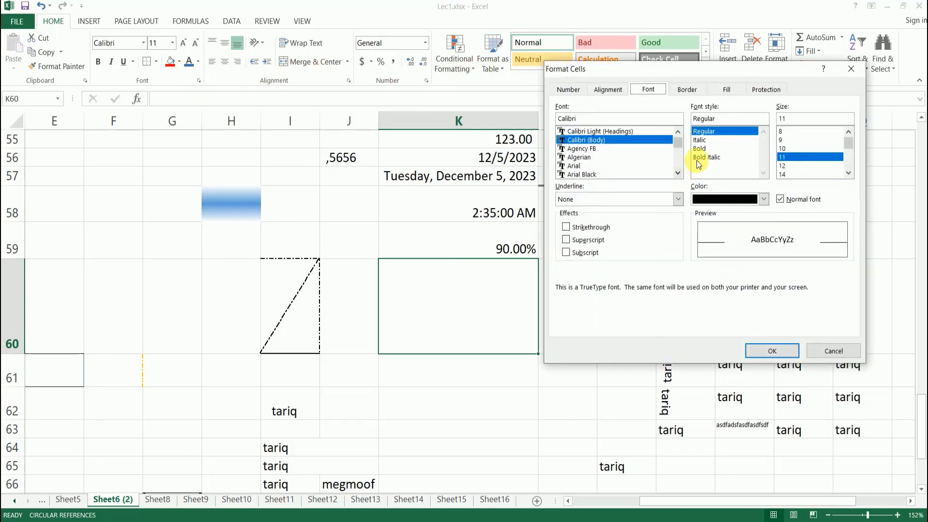
left_click(726, 91)
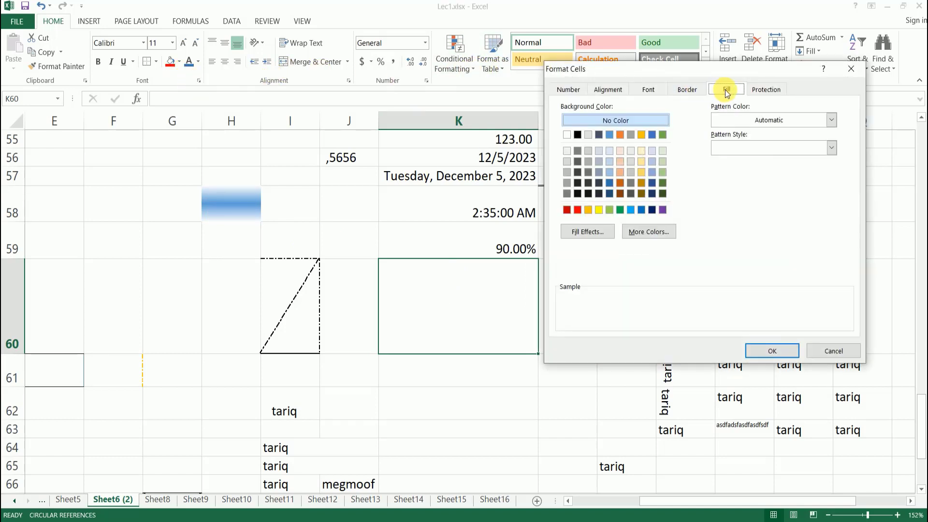
left_click(590, 232)
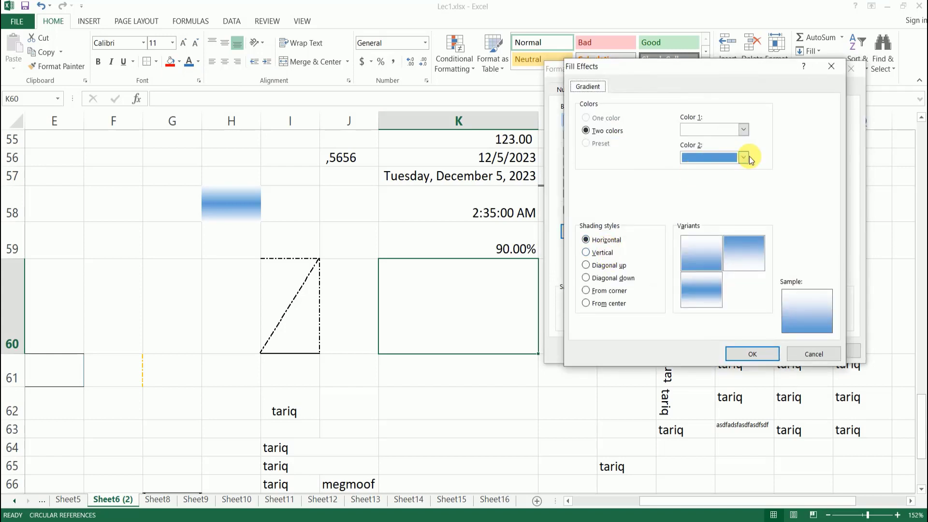
left_click(743, 130)
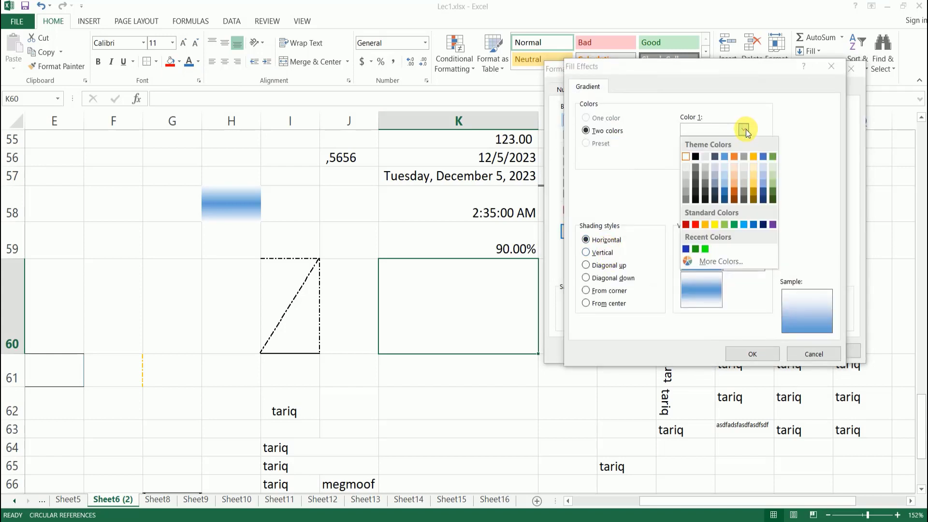
left_click(734, 157)
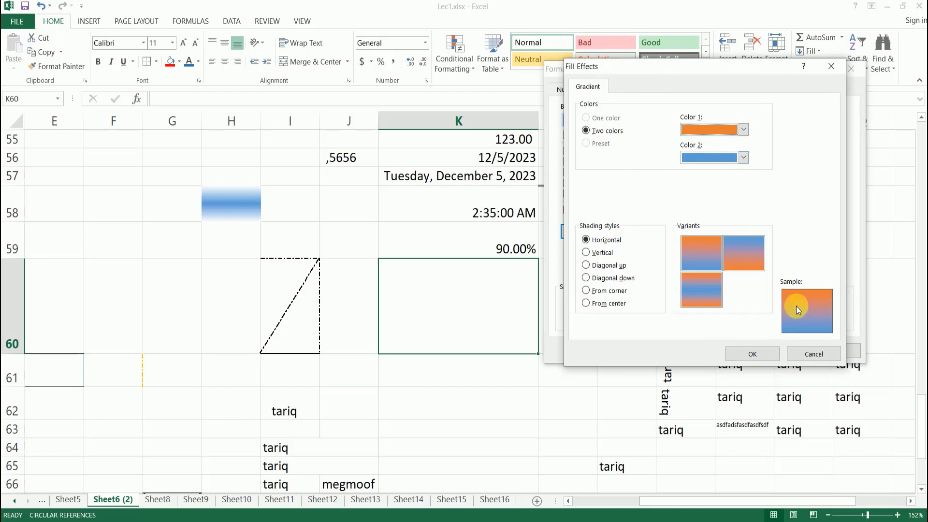
Step: Preview the other shading styles for the gradient, choose From center and apply the fill to cell K60
left_click(607, 255)
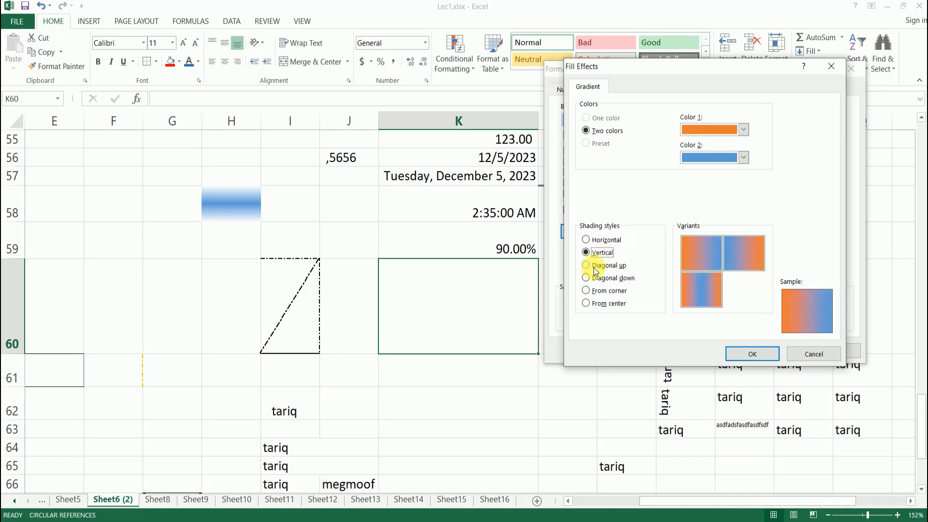
left_click(597, 267)
left_click(610, 280)
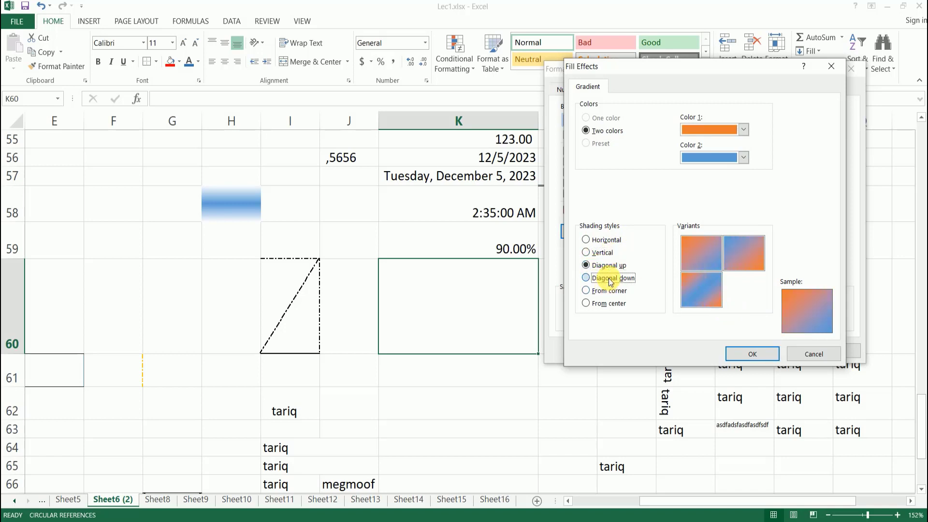
left_click(622, 294)
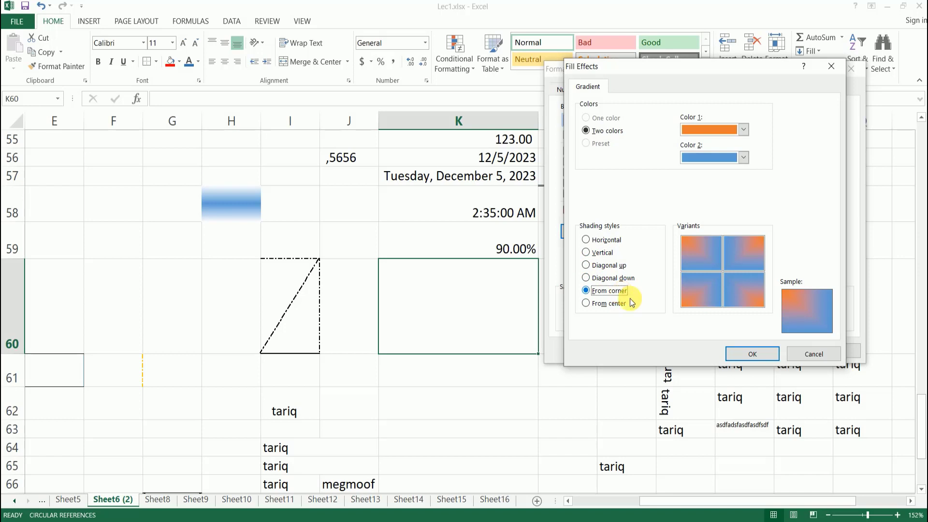
left_click(623, 305)
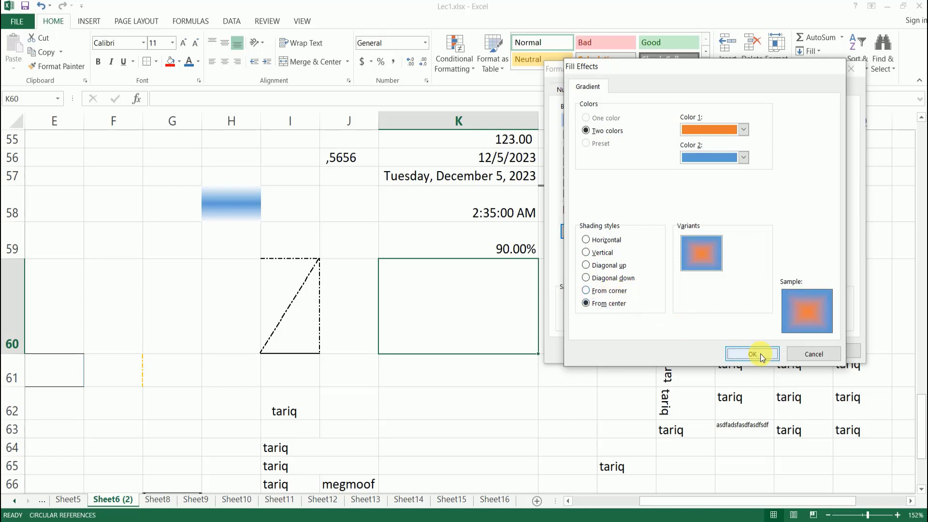
left_click(756, 354)
left_click(768, 350)
left_click(517, 381)
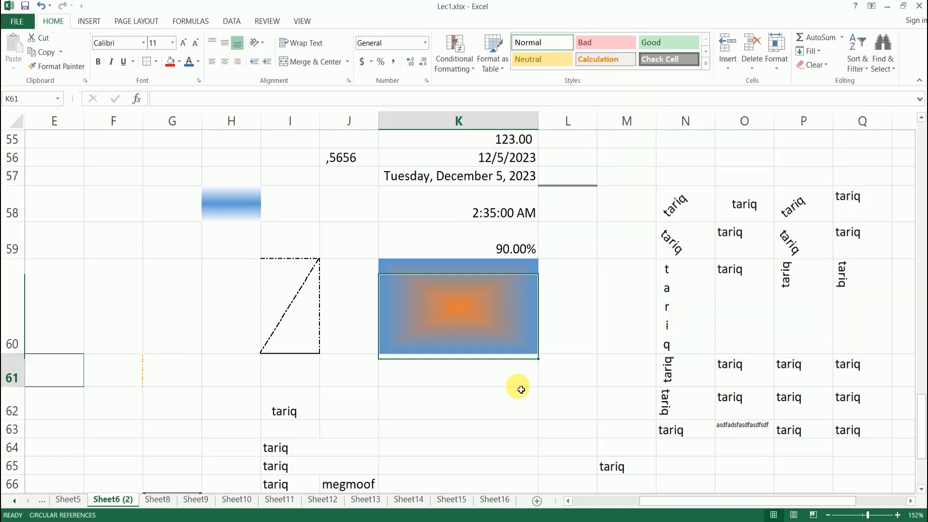
Step: Check the standard and custom background color choices for cell K61 and cancel the color selection
scroll(529, 327, "down", 1)
left_click(480, 352)
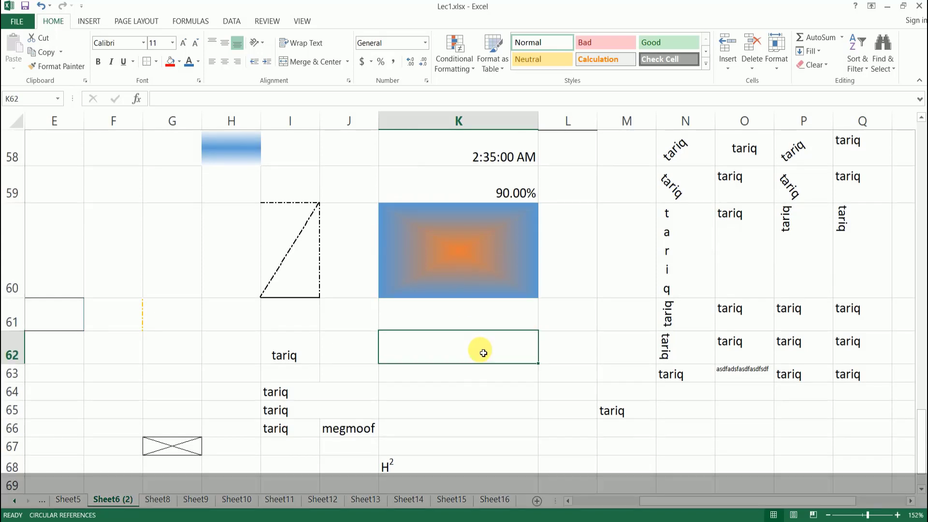
left_click(472, 320)
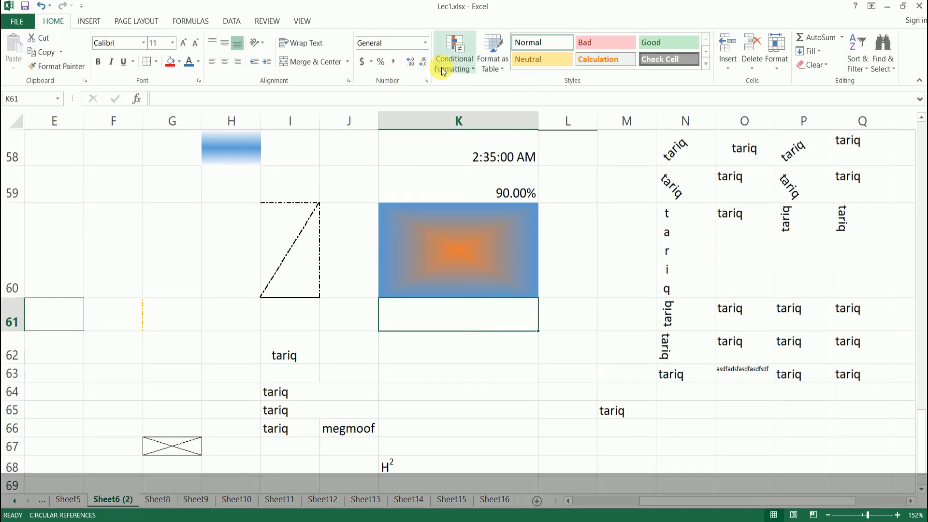
left_click(426, 80)
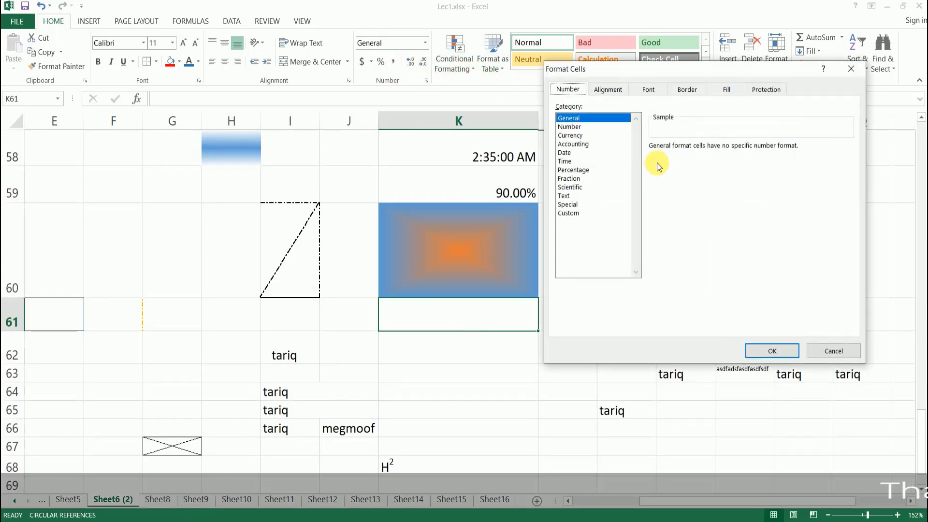
left_click(727, 89)
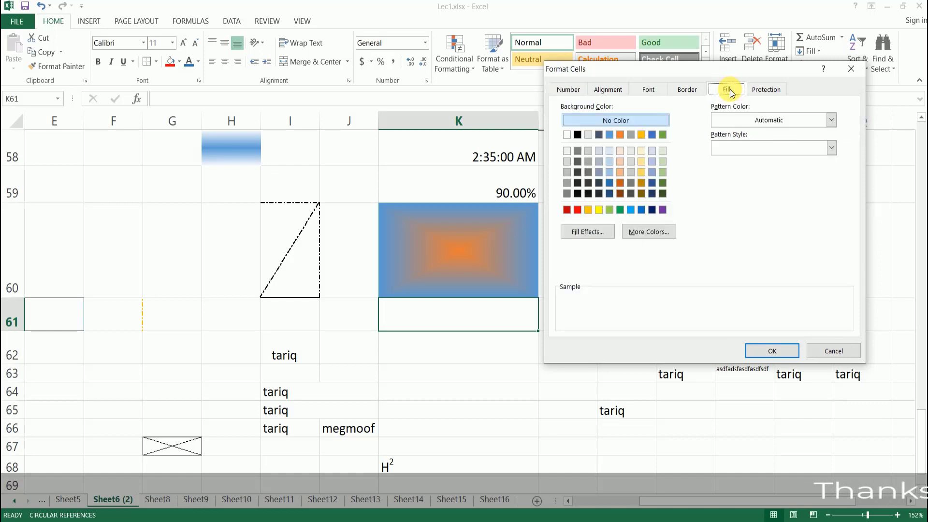
left_click(648, 232)
left_click(676, 135)
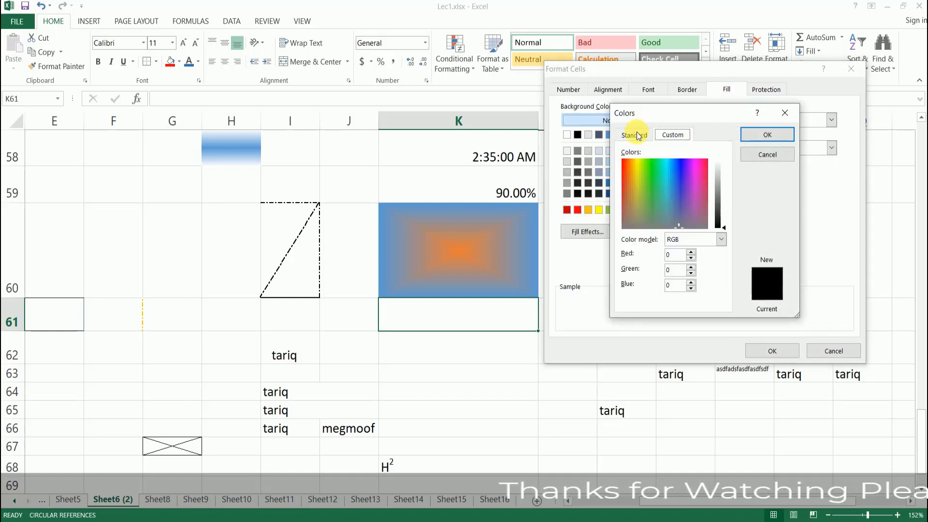
left_click(633, 135)
left_click(679, 135)
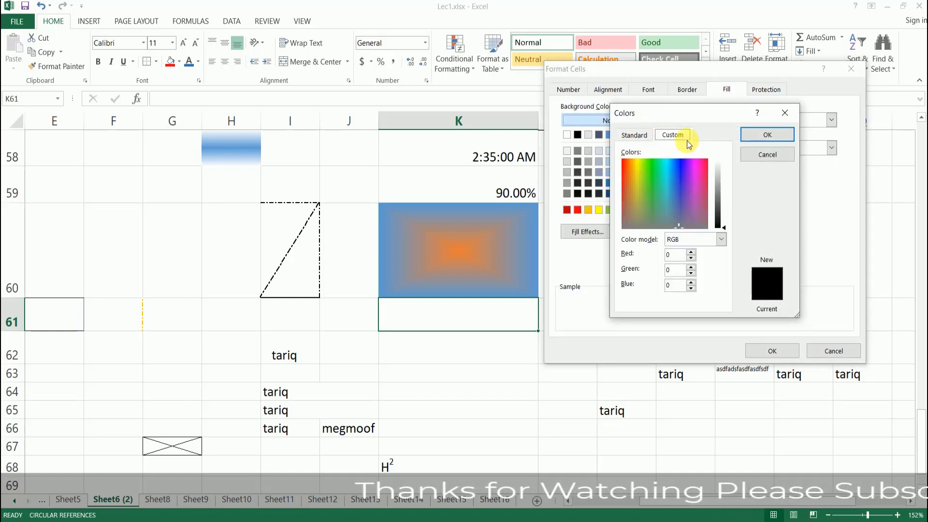
left_click(777, 154)
Step: Review the cell protection options for K61 and close the Format Cells dialog without applying changes
left_click(765, 90)
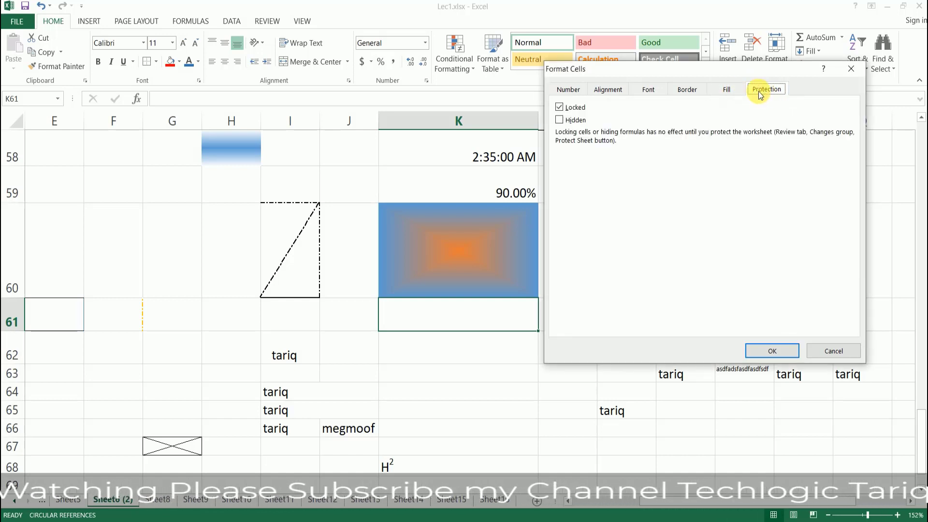
left_click(720, 92)
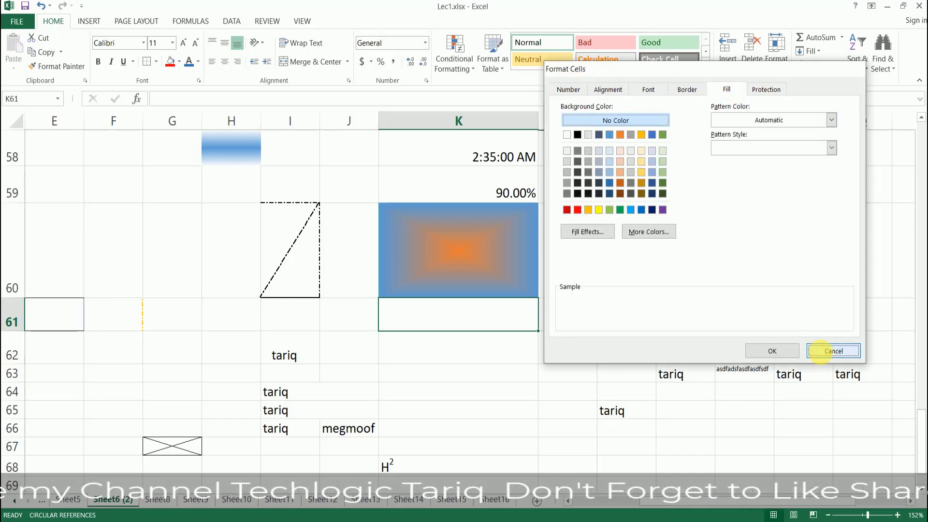
left_click(828, 349)
scroll(547, 313, "down", 1)
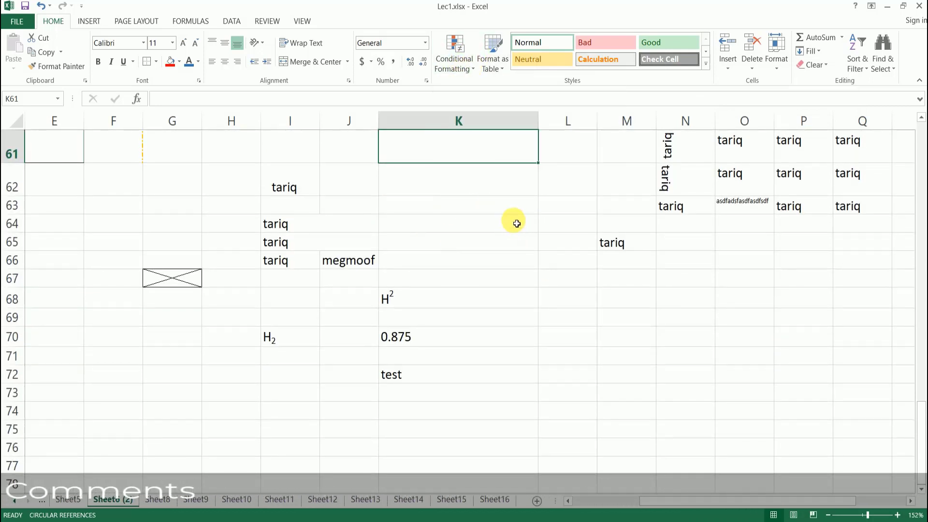
left_click(492, 227)
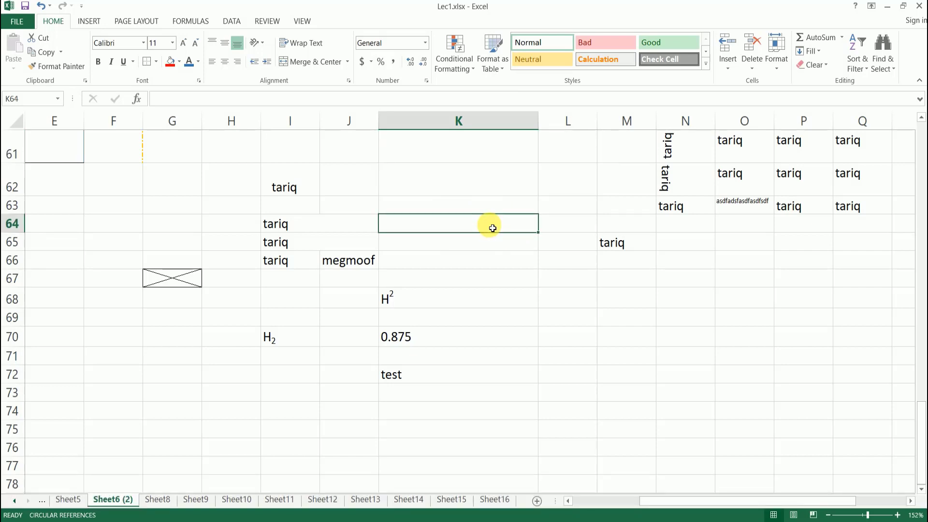
Step: Go to the result card on Sheet9
scroll(492, 227, "down", 3)
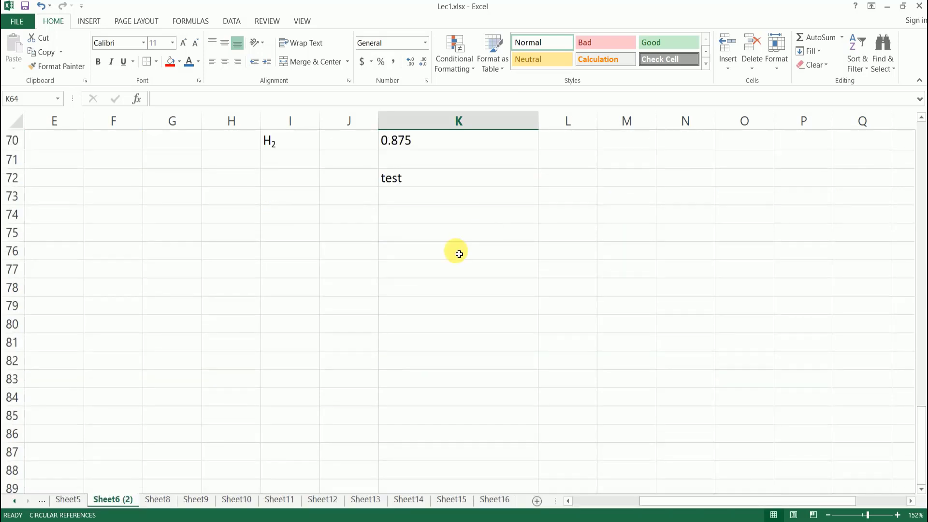
left_click(164, 500)
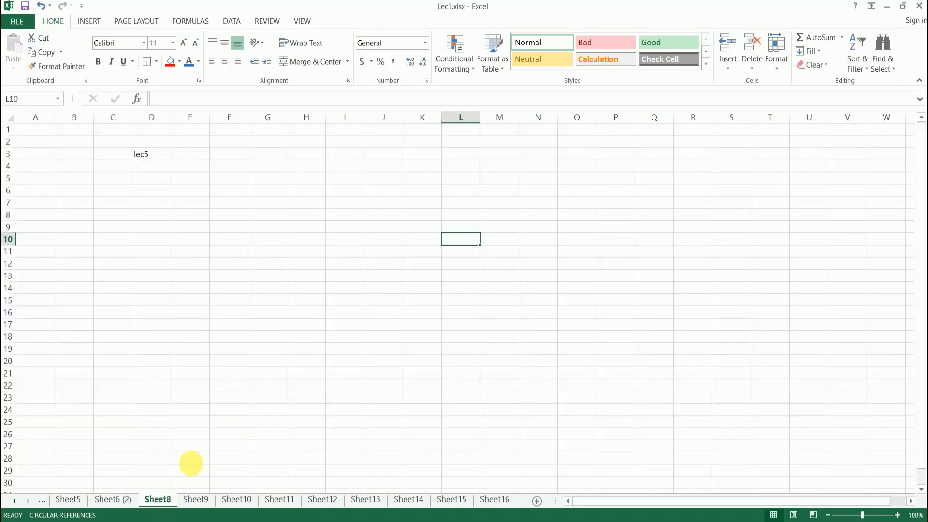
left_click(196, 500)
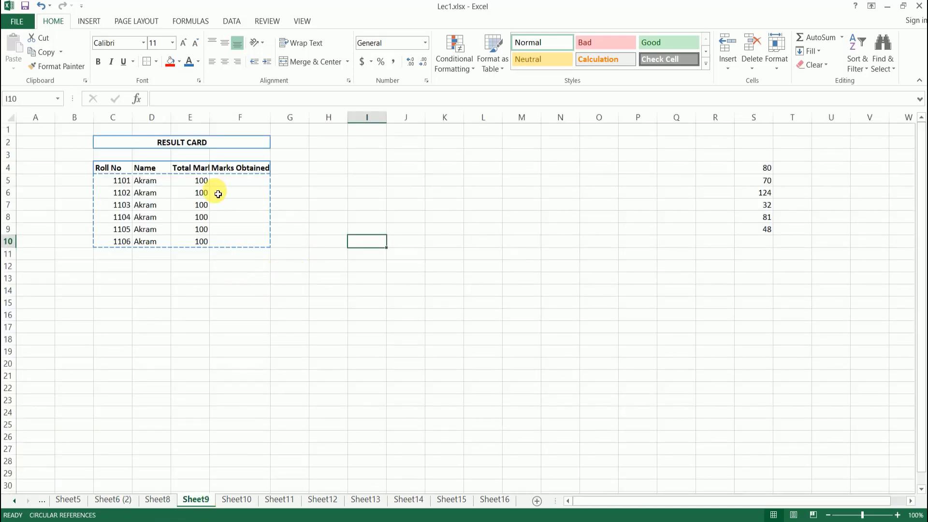
left_click(297, 295)
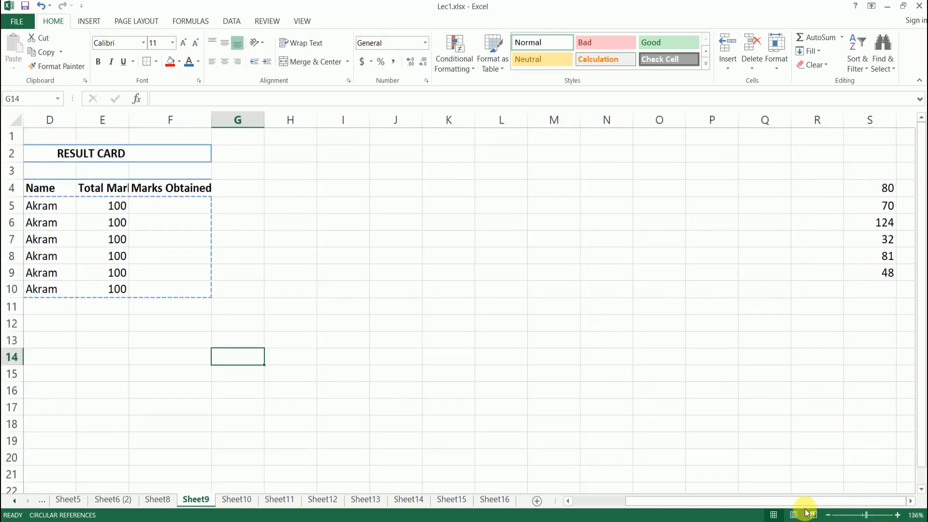
Step: Copy the marks from S4:S9 into the Marks Obtained column, cells F5:F10
left_click_drag(650, 502, 542, 503)
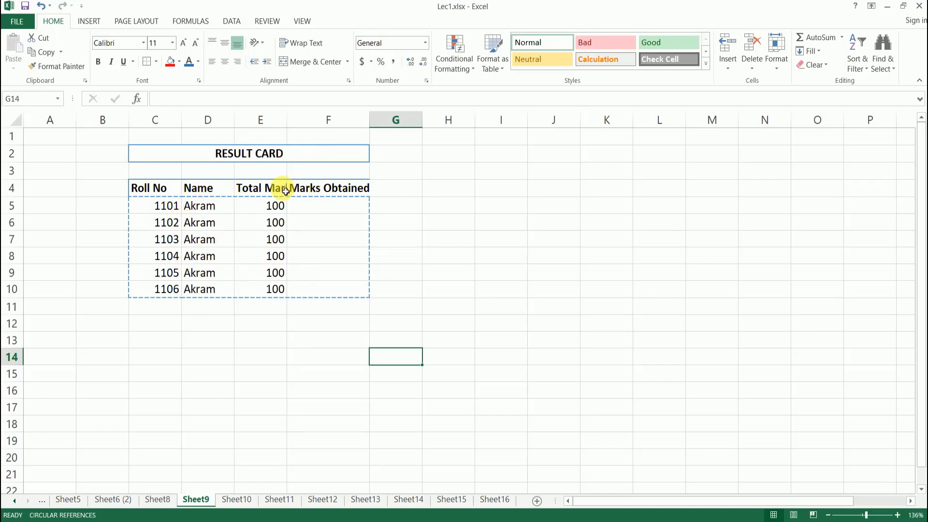
left_click(333, 208)
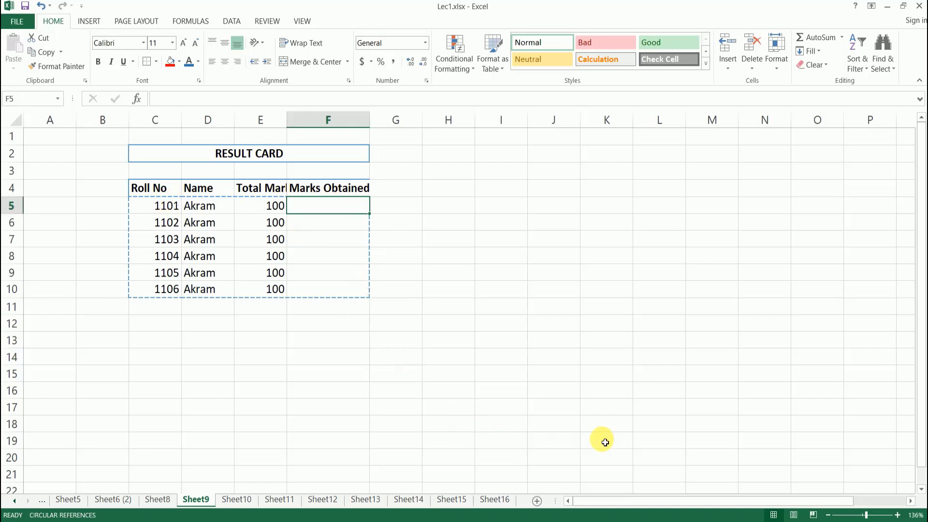
left_click_drag(645, 496, 734, 503)
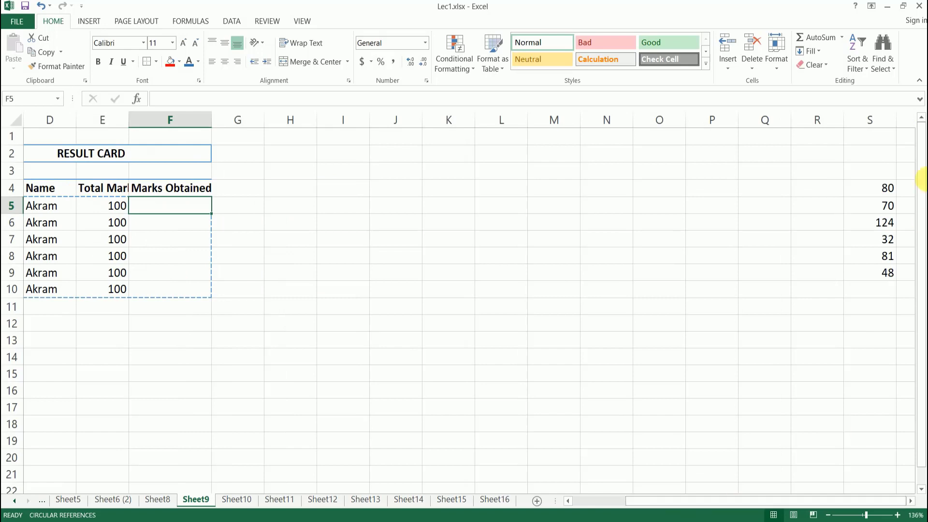
left_click_drag(877, 191, 882, 277)
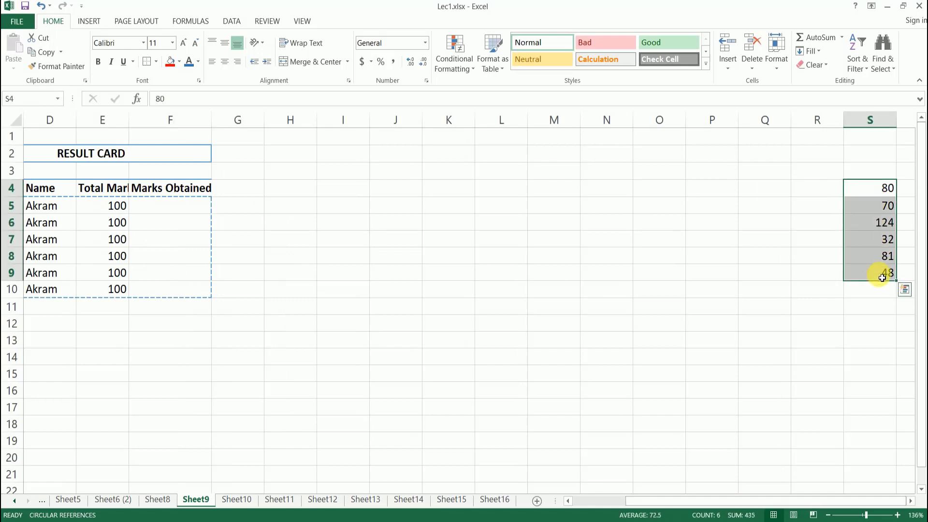
key("ctrl+c")
left_click_drag(155, 207, 172, 288)
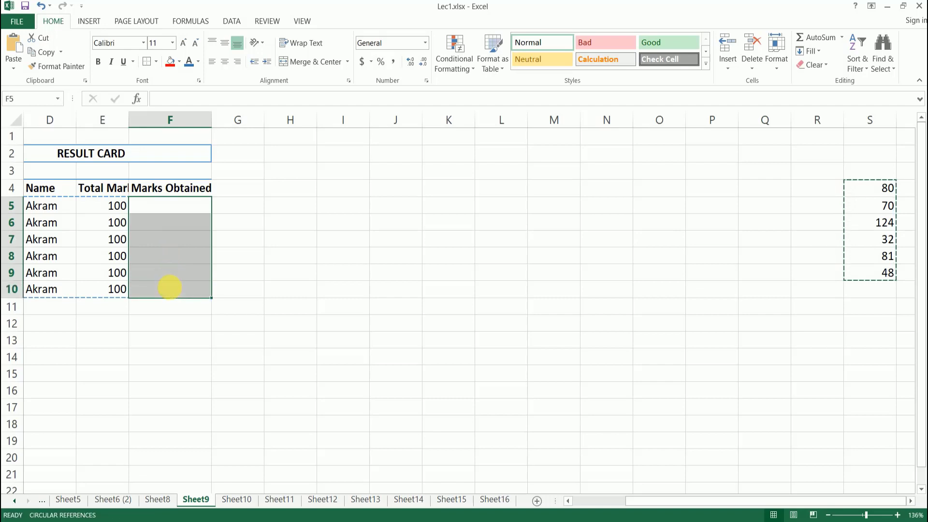
key("ctrl+v")
left_click_drag(677, 503, 636, 500)
left_click(343, 340)
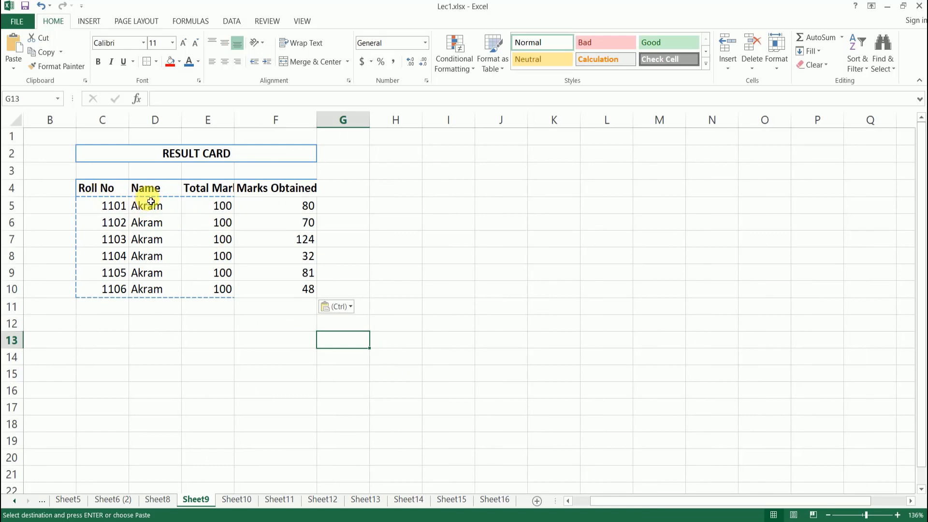
Step: Auto-fit the width of column E to its Total Marks heading and dismiss the circular reference warning
double_click(237, 127)
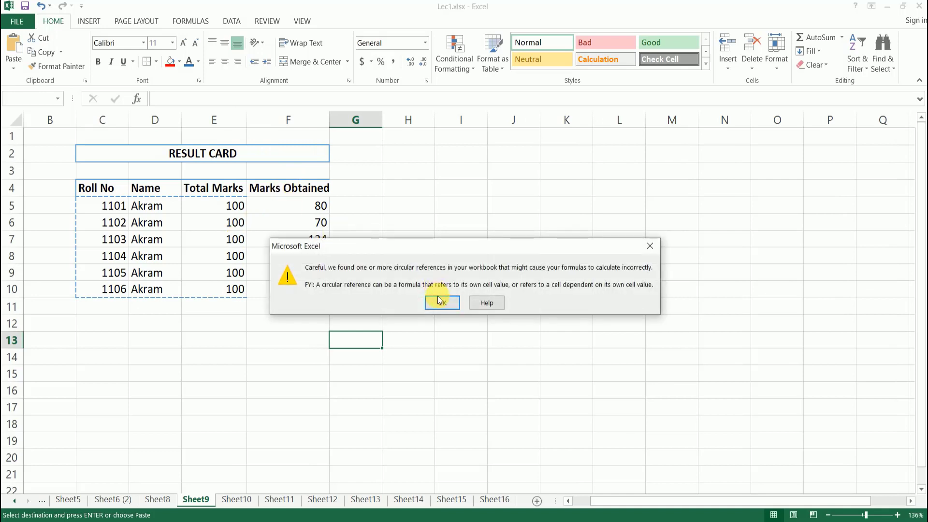
left_click(439, 300)
left_click(292, 199)
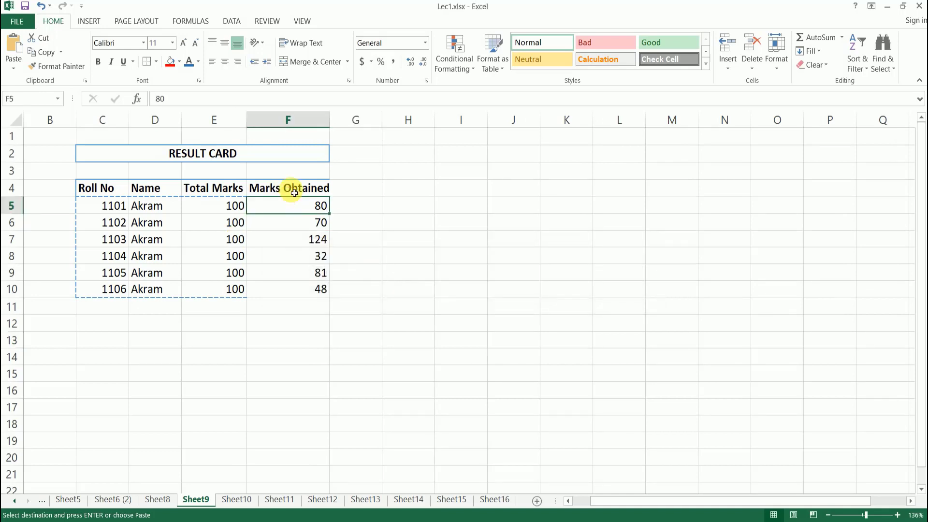
left_click(290, 191)
left_click_drag(271, 207, 286, 300)
left_click(367, 255)
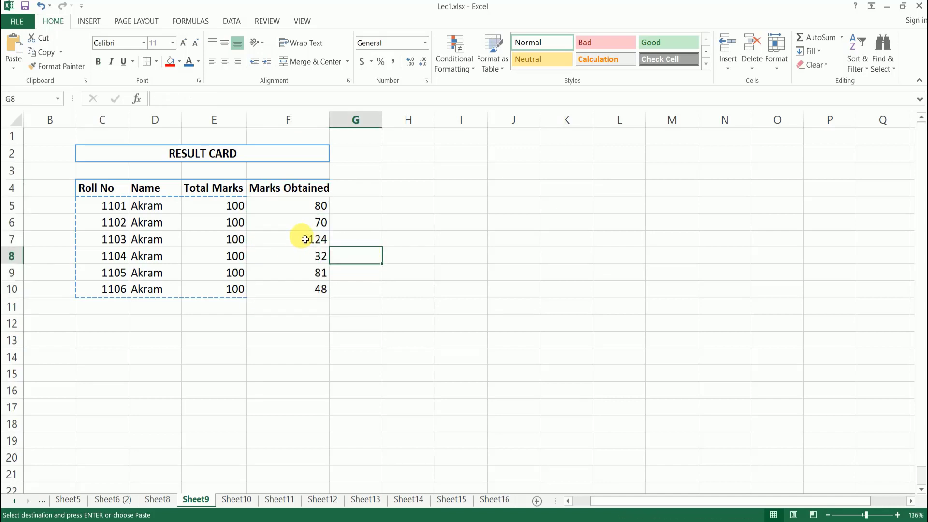
left_click(295, 206)
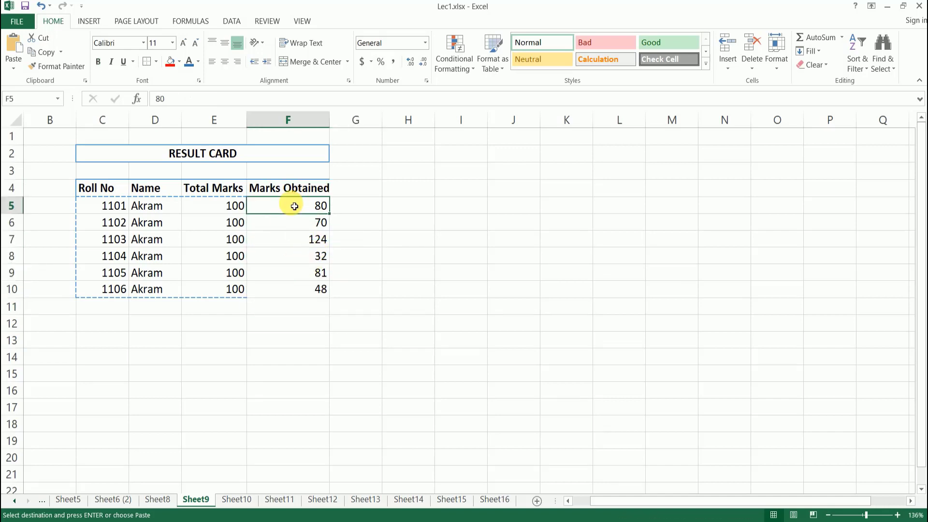
left_click(267, 295)
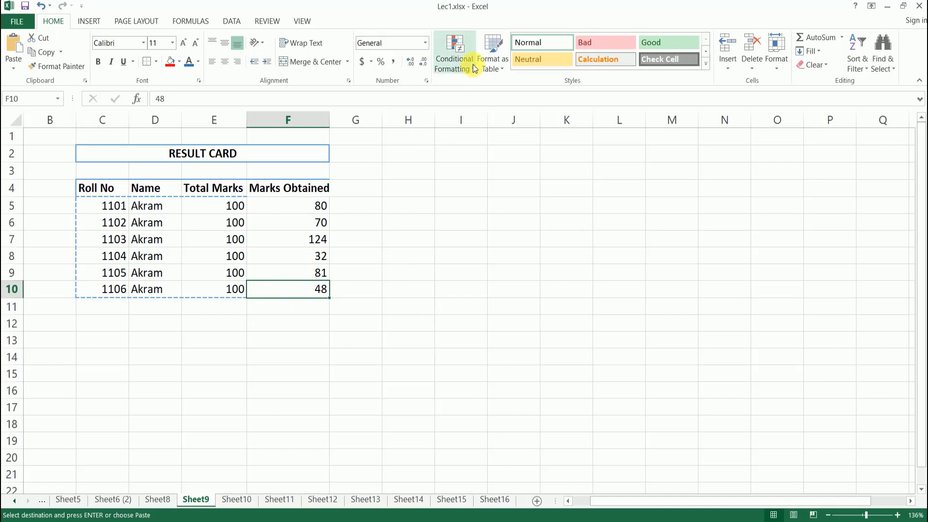
Step: Select cell F5 and review the Conditional Formatting categories, including top/bottom rules, data bars, color scales and icon sets
left_click(314, 206)
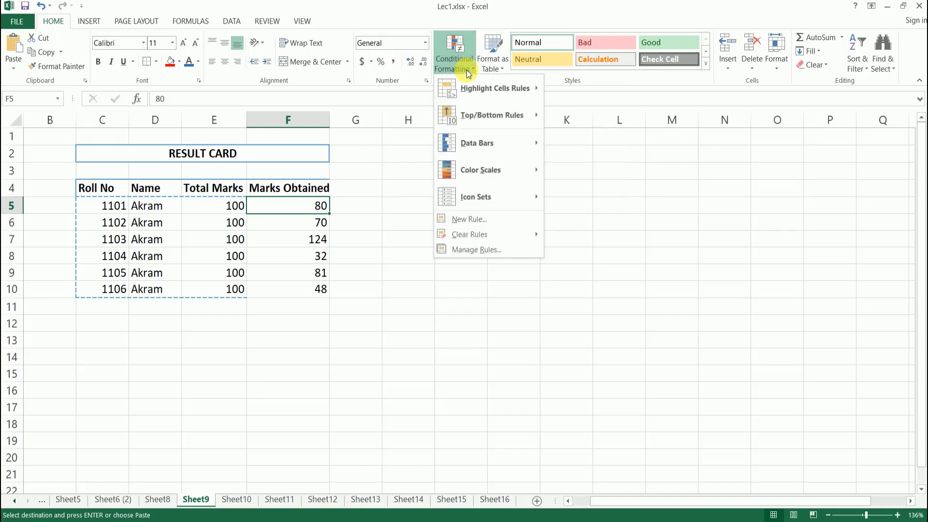
mouse_move(486, 91)
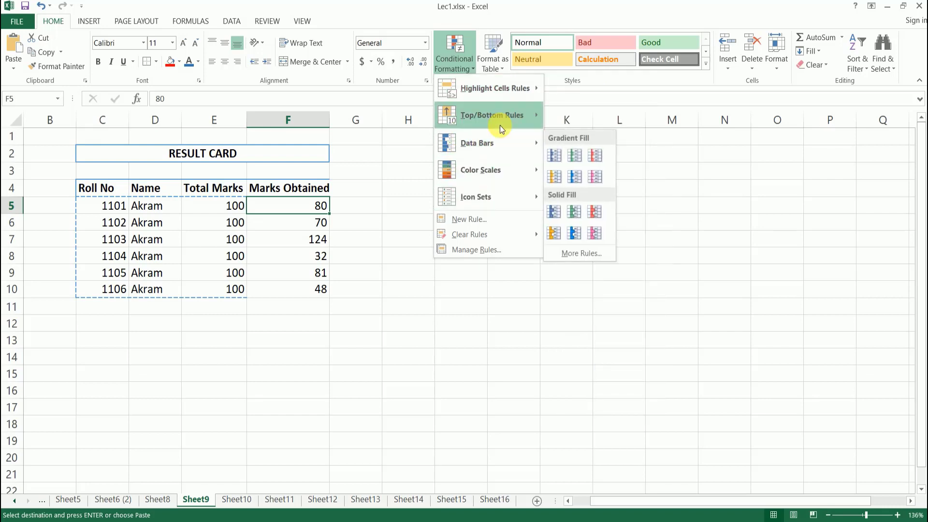
mouse_move(499, 116)
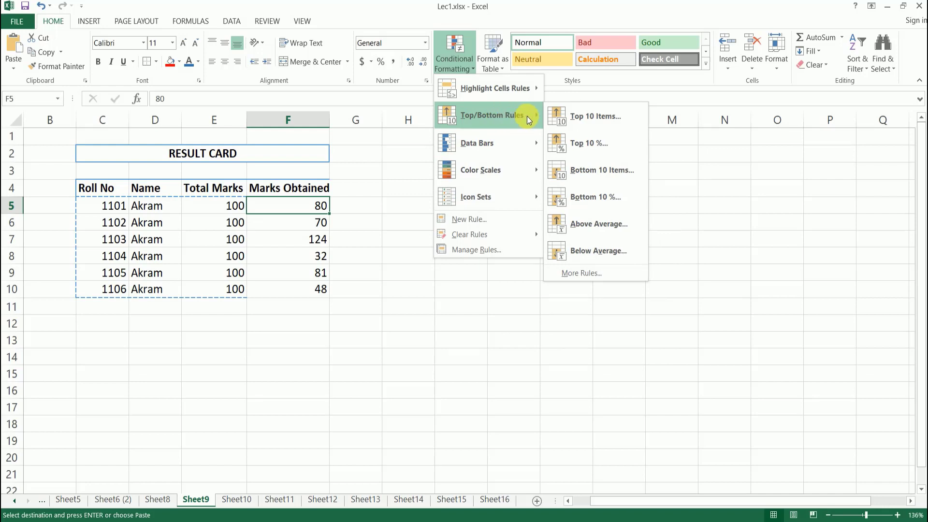
mouse_move(514, 147)
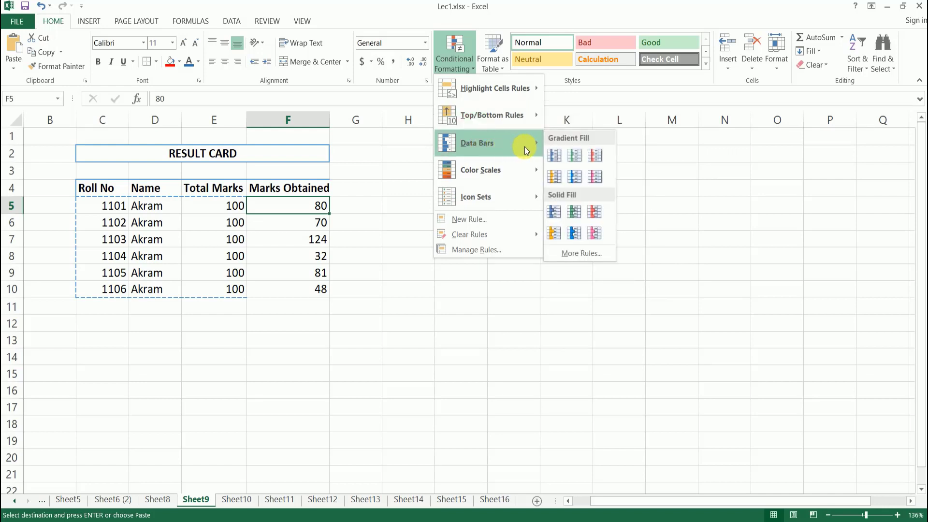
mouse_move(495, 159)
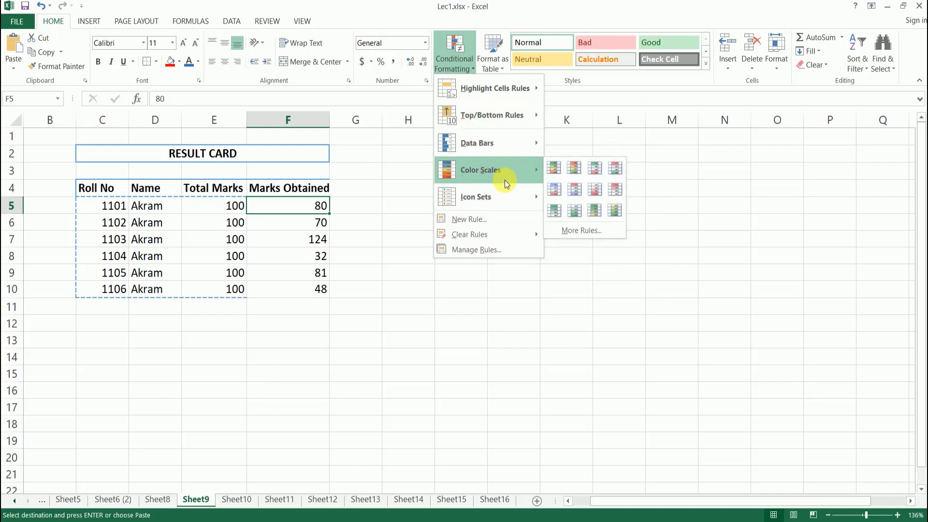
mouse_move(509, 205)
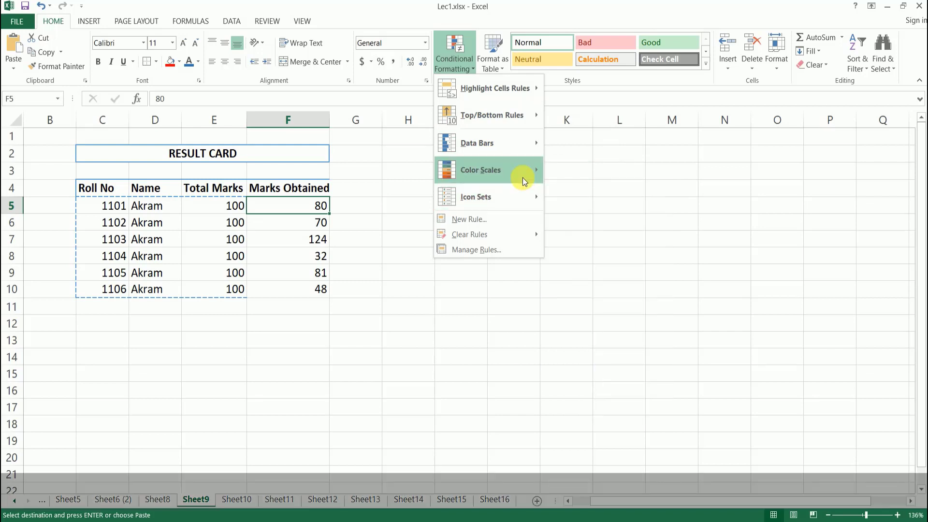
mouse_move(522, 178)
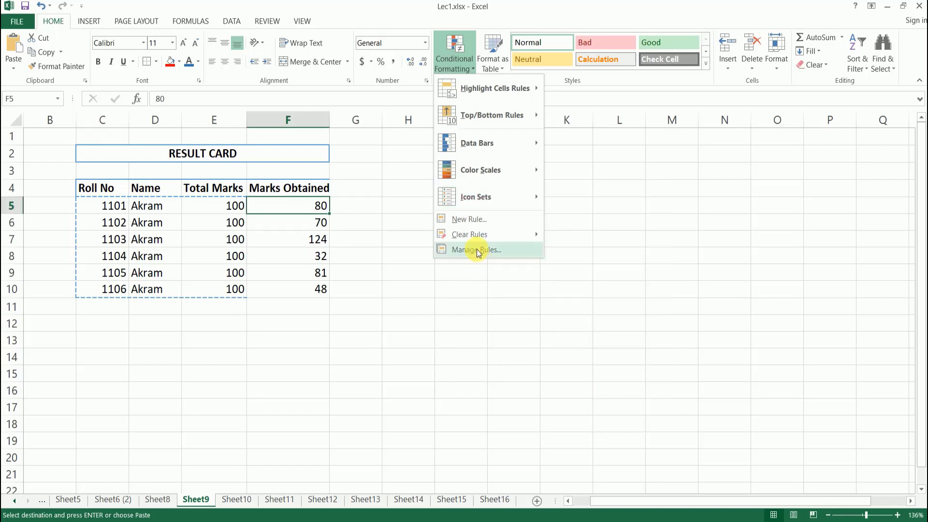
Step: Start a new conditional formatting rule for F5 using Icon Sets with the red cross, yellow exclamation mark and green check icons
left_click(489, 220)
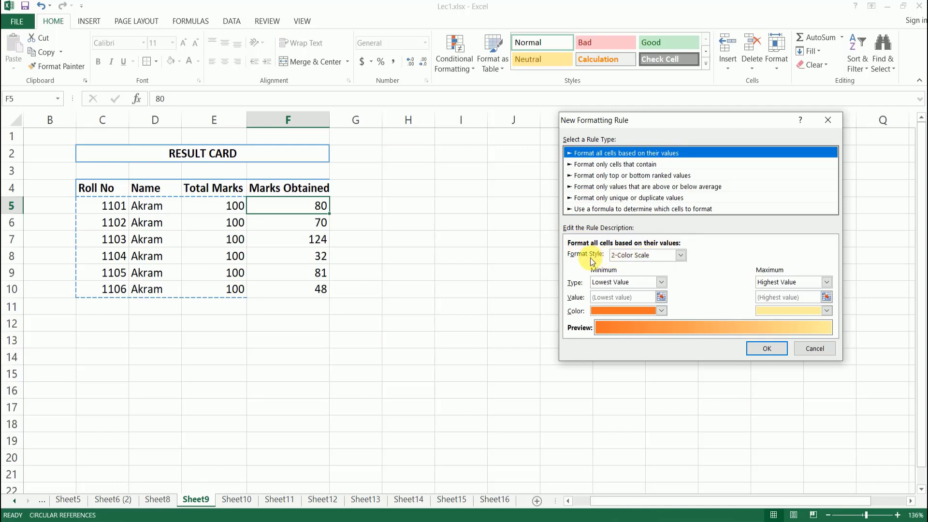
left_click(680, 255)
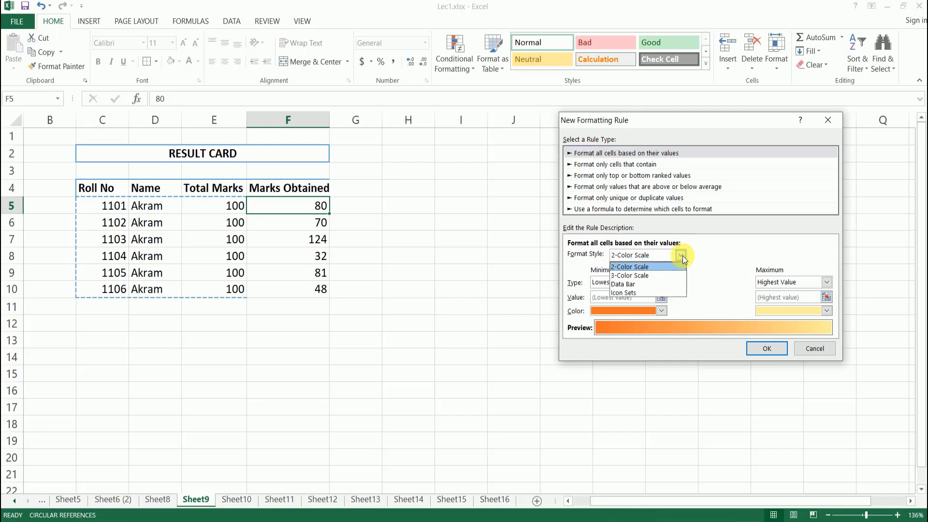
left_click(638, 292)
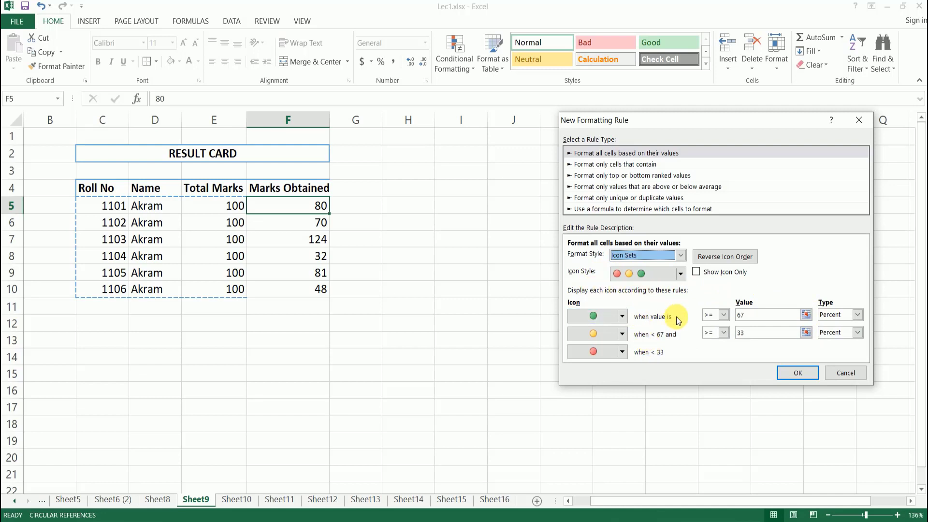
left_click(681, 274)
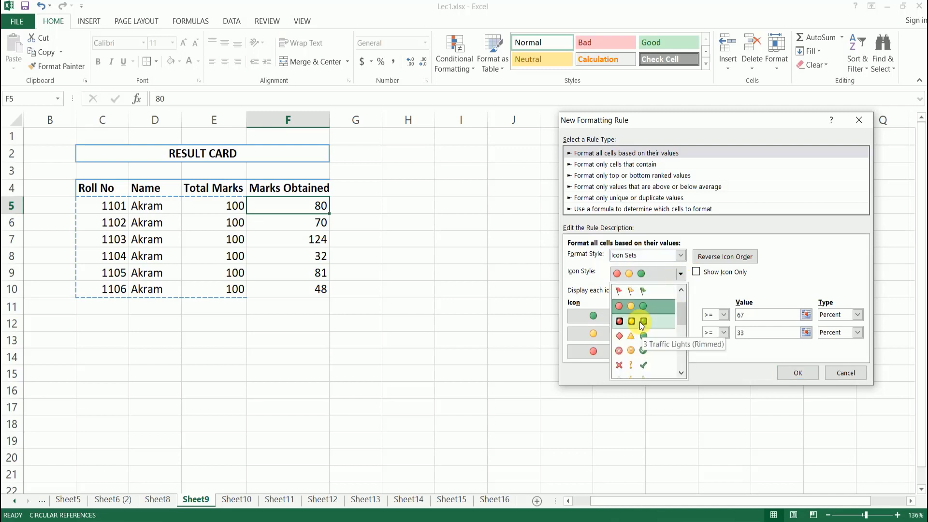
left_click(625, 364)
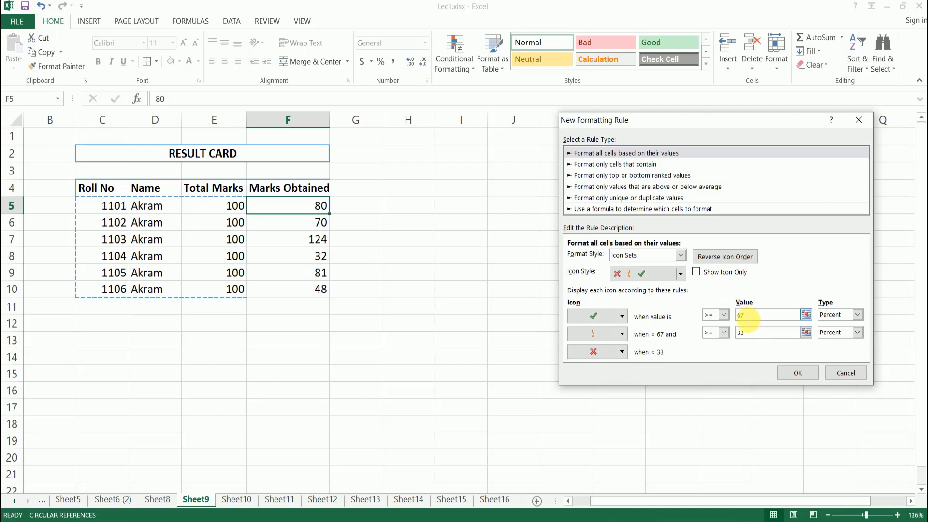
Step: Set the green check icon's threshold to 60 percent, keeping the >= operator
left_click(754, 320)
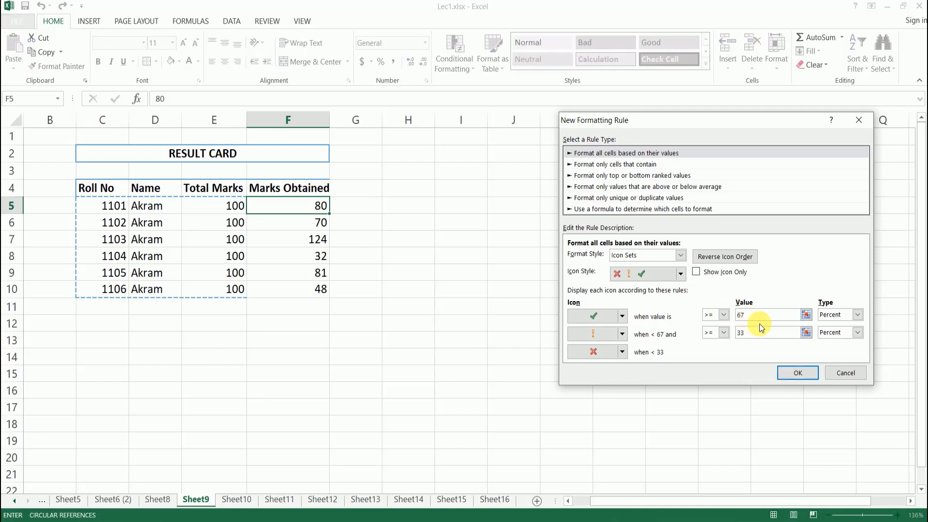
key("BackSpace")
type("0")
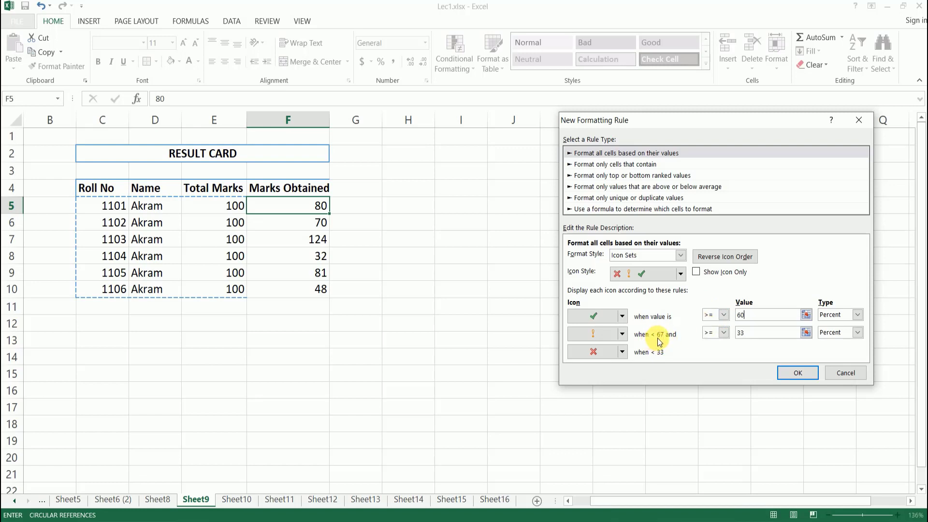
left_click(723, 315)
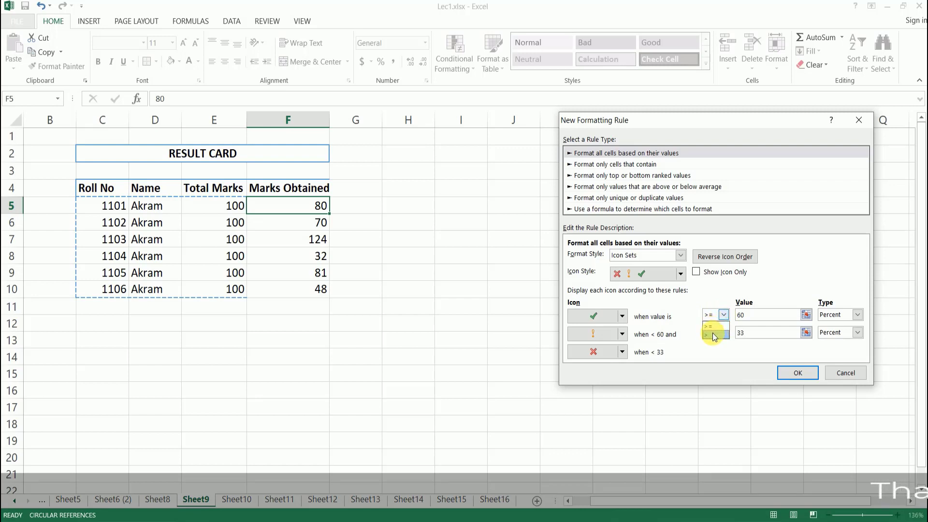
left_click(725, 287)
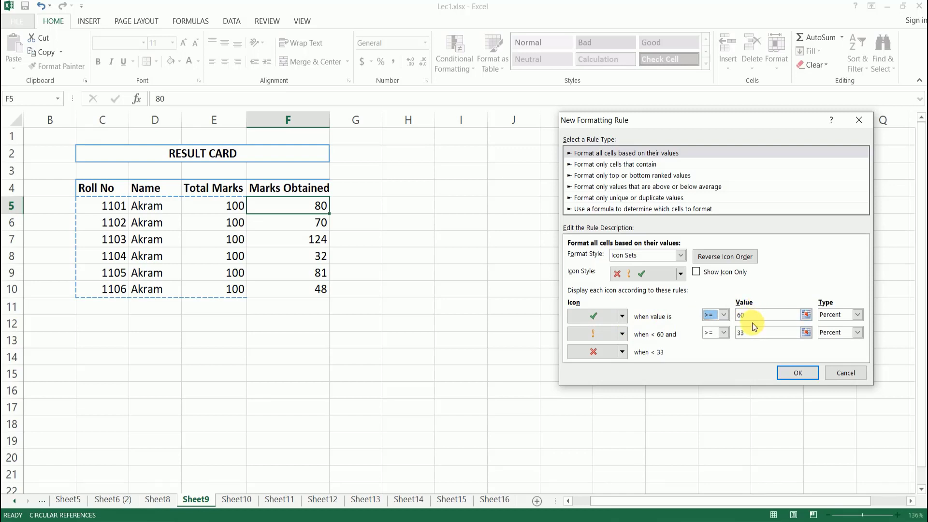
Step: Set the yellow exclamation icon's threshold to 50 percent and apply the icon rule to cell F5
double_click(742, 333)
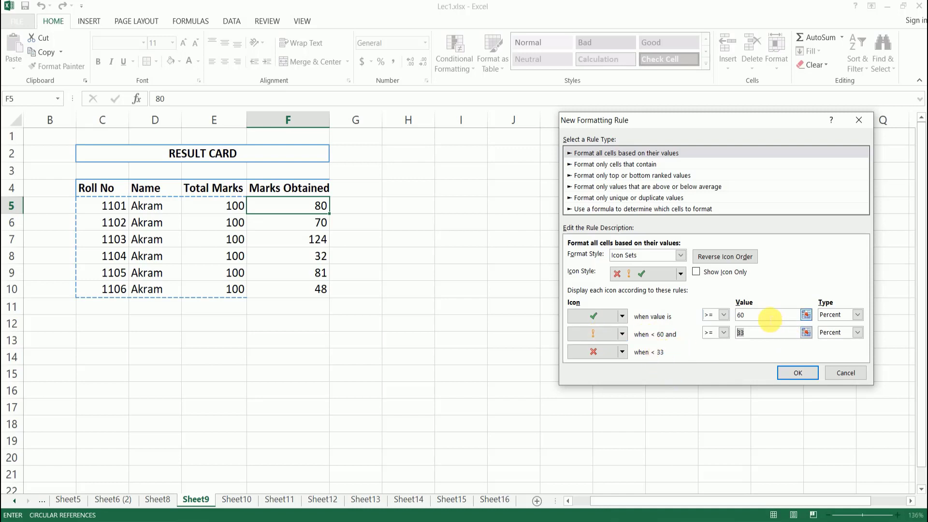
left_click(767, 315)
left_click_drag(755, 334, 720, 332)
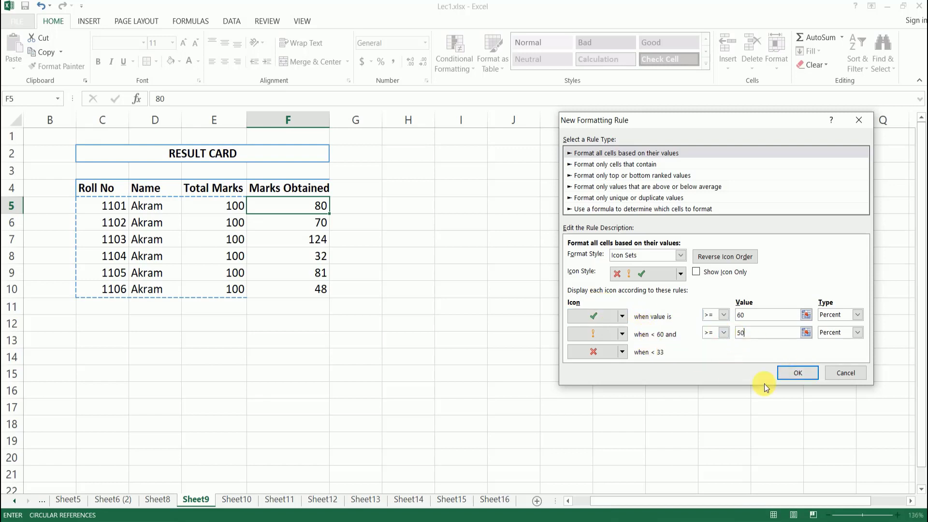
left_click(792, 373)
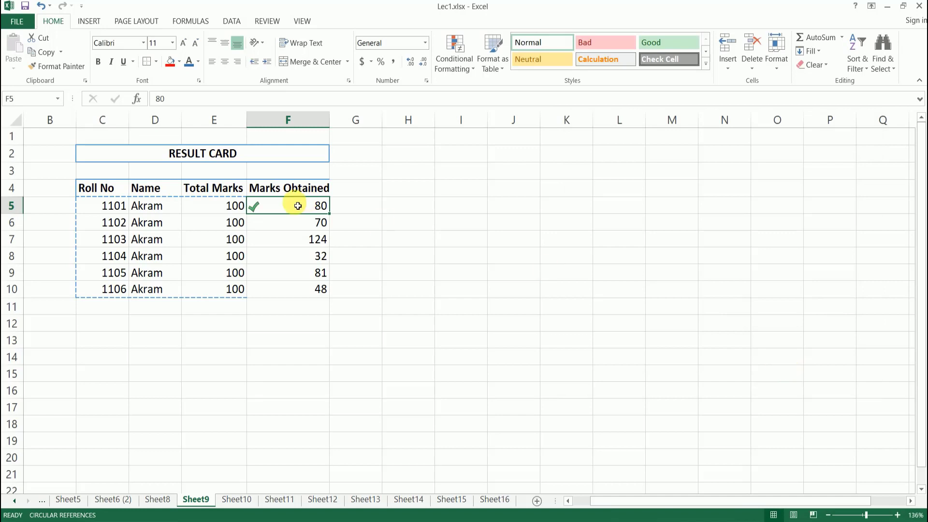
left_click(308, 226)
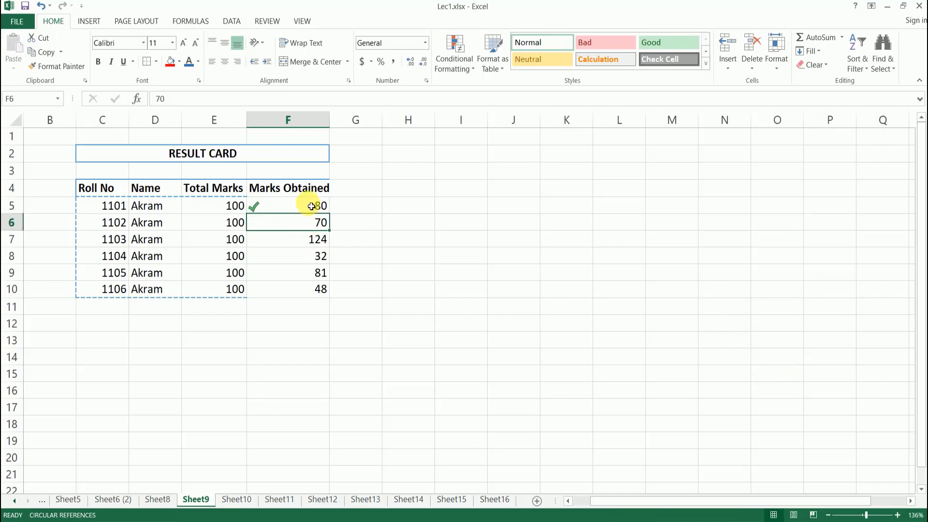
left_click(312, 206)
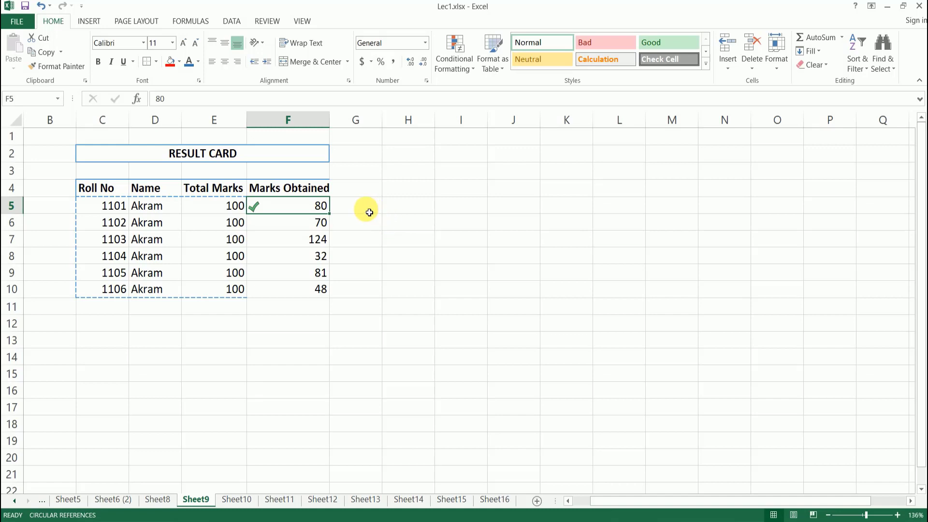
left_click(286, 227)
left_click(277, 208)
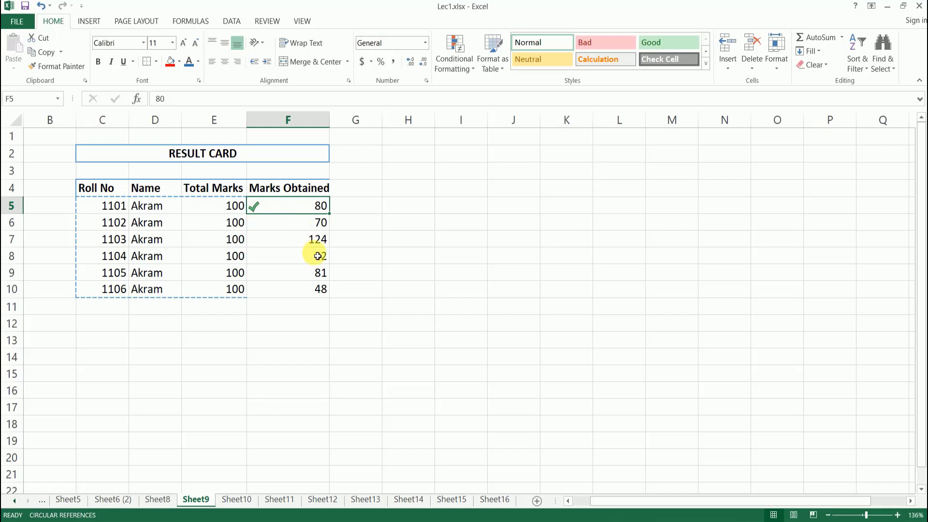
left_click(284, 222)
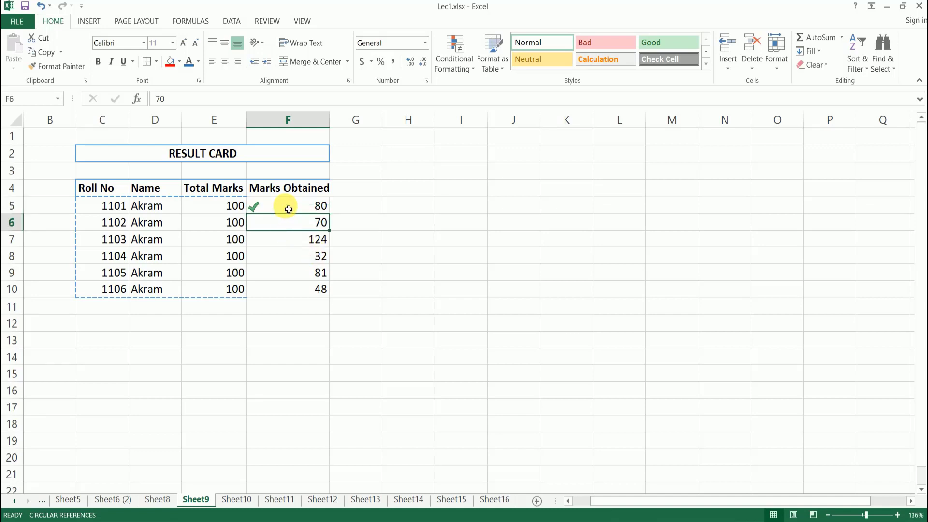
Step: Copy cell F5's icon-set formatting to F6:F10 with Format Painter and check the icons on the marks
left_click(285, 206)
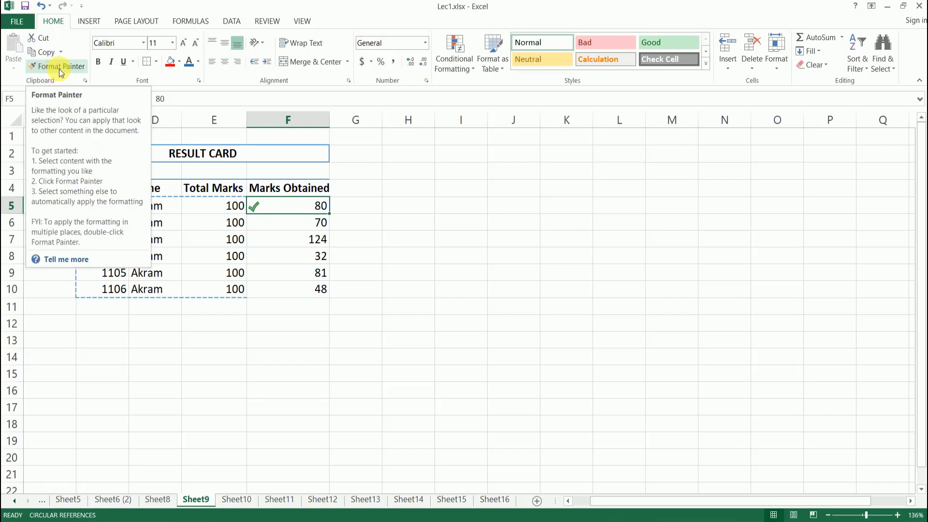
left_click(42, 72)
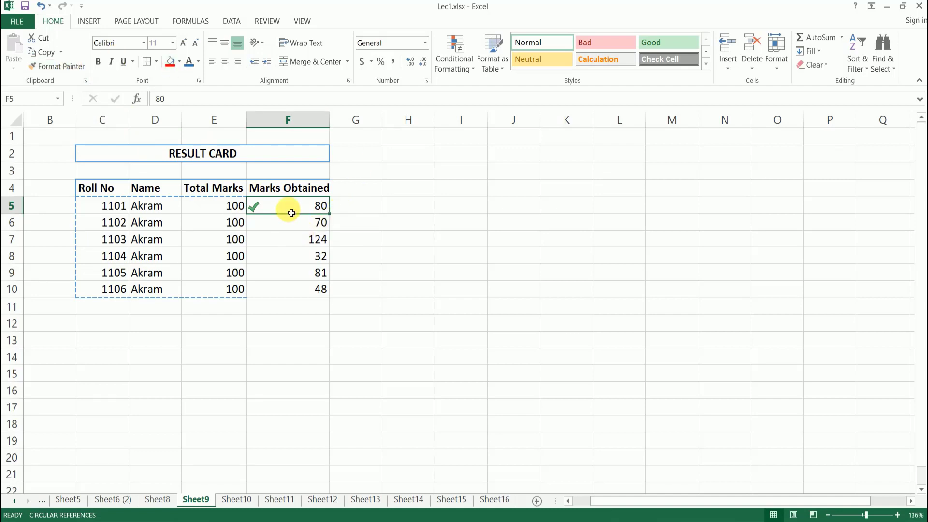
left_click(55, 68)
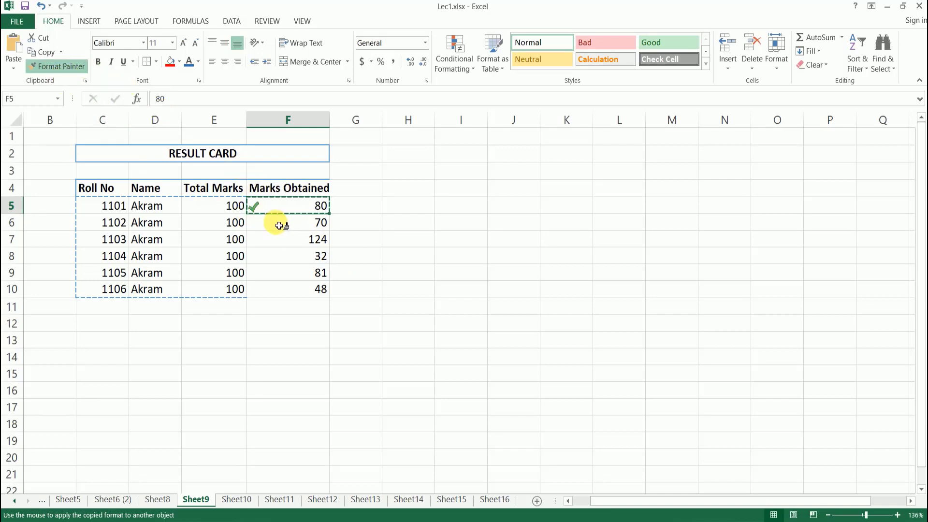
left_click_drag(281, 226, 278, 288)
left_click(294, 258)
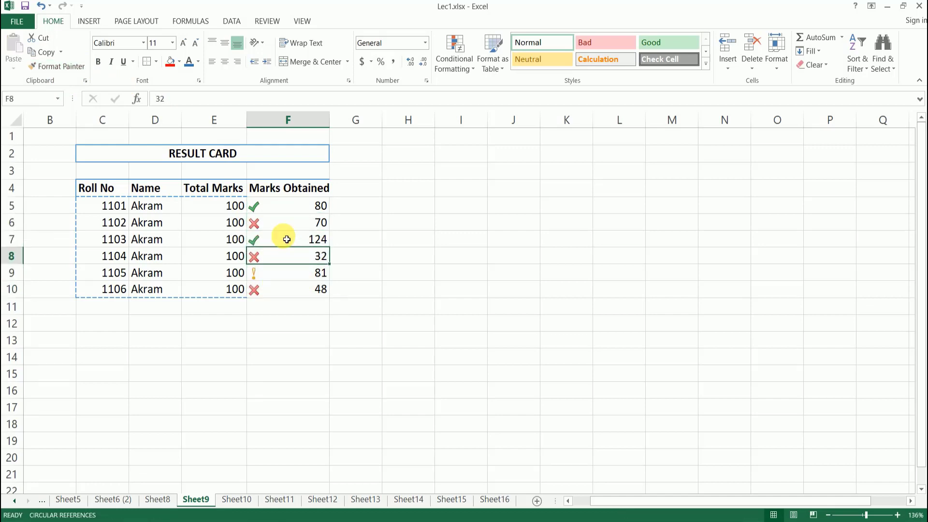
left_click(276, 223)
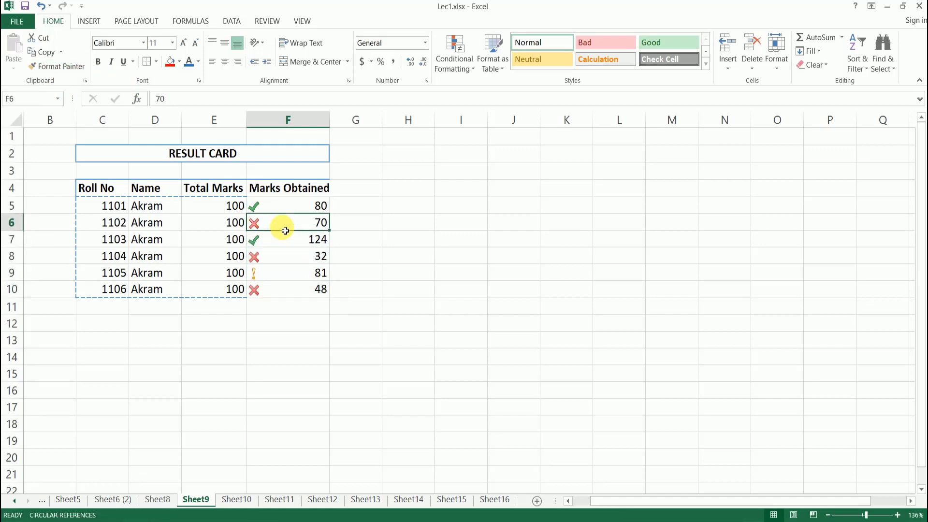
left_click(291, 207)
left_click(295, 223)
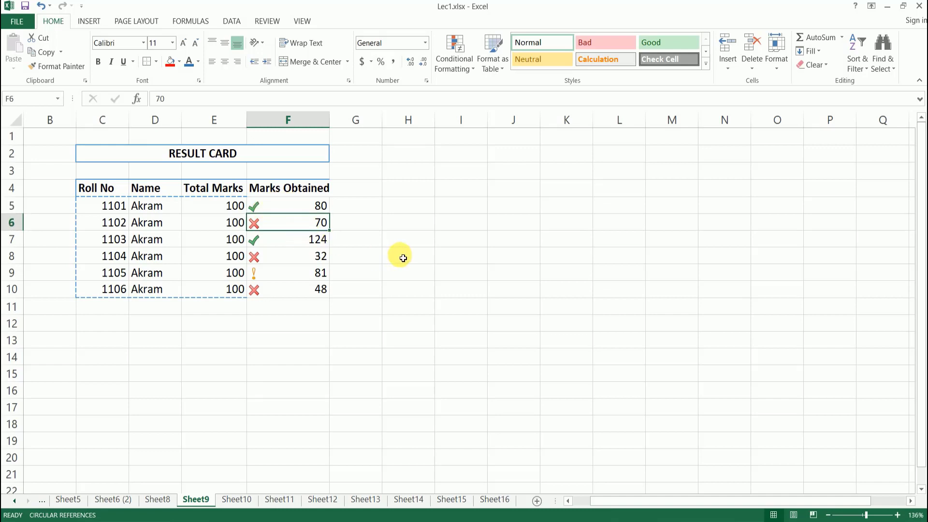
left_click(269, 271)
Step: Edit cell F5's existing icon-set rule, changing the value type of both icon thresholds to Number
left_click(282, 207)
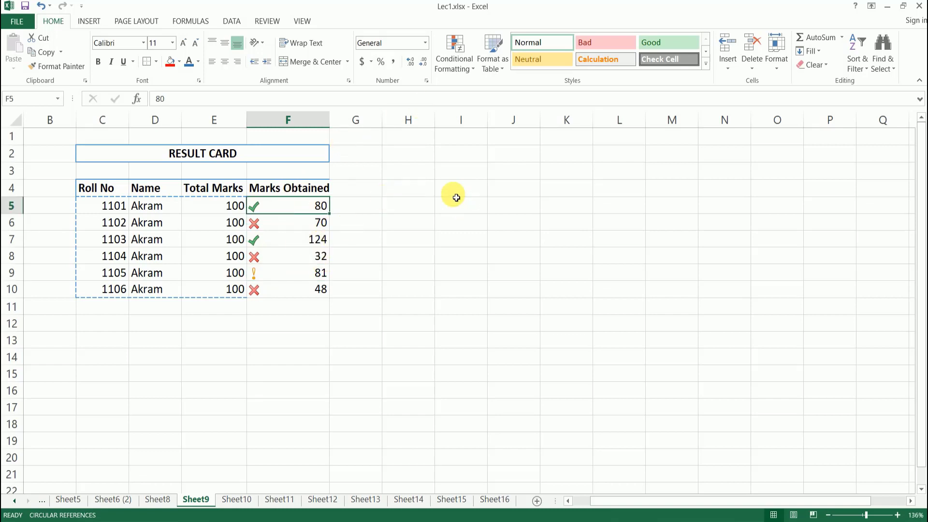
left_click(471, 68)
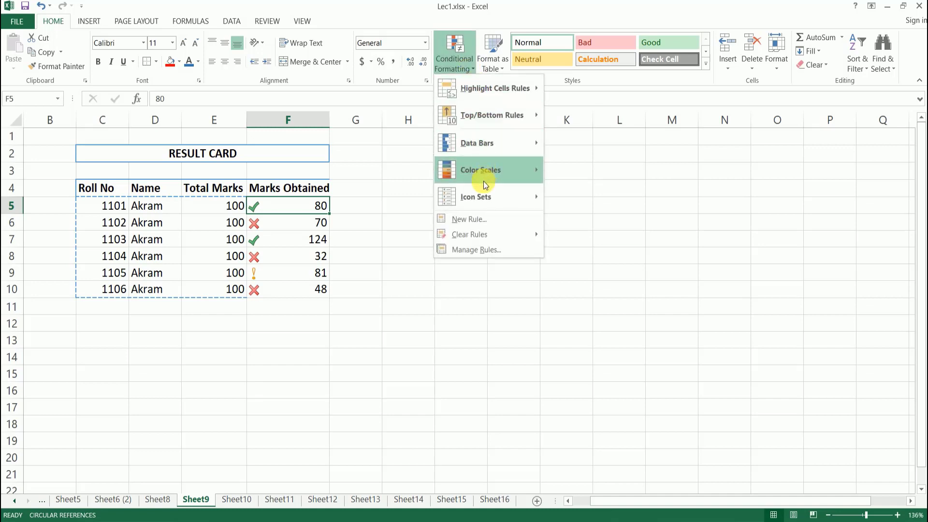
left_click(476, 249)
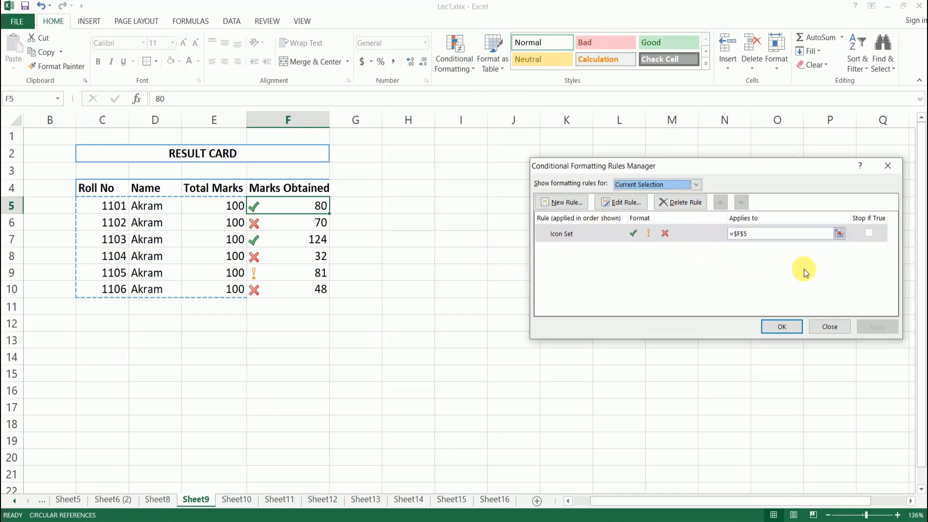
left_click(628, 203)
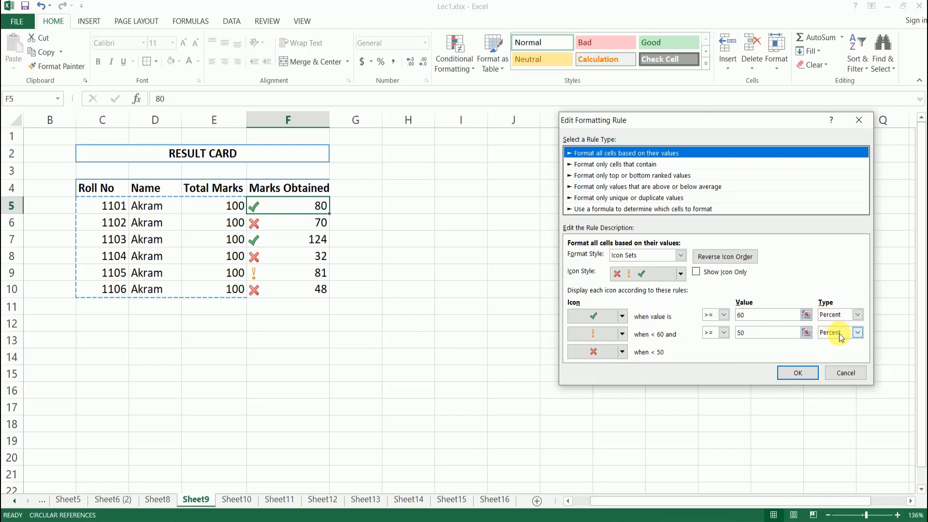
left_click(857, 314)
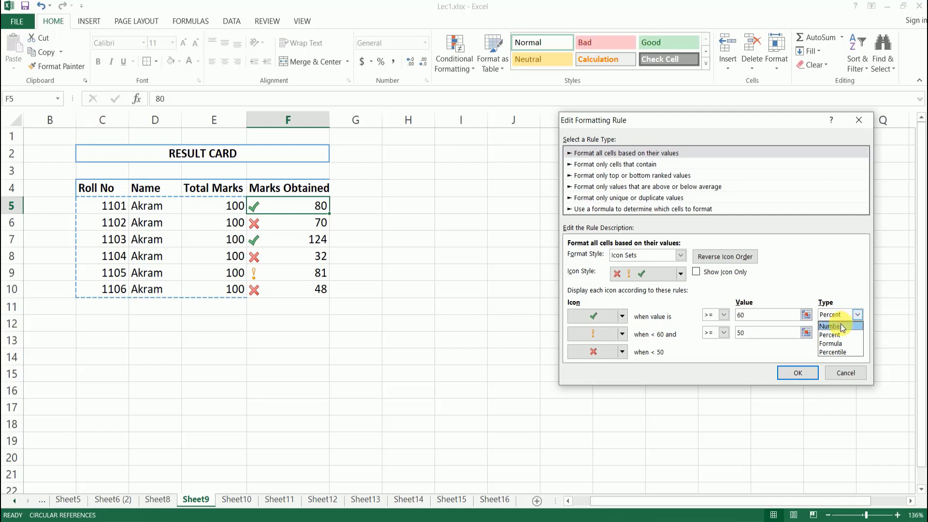
left_click(839, 326)
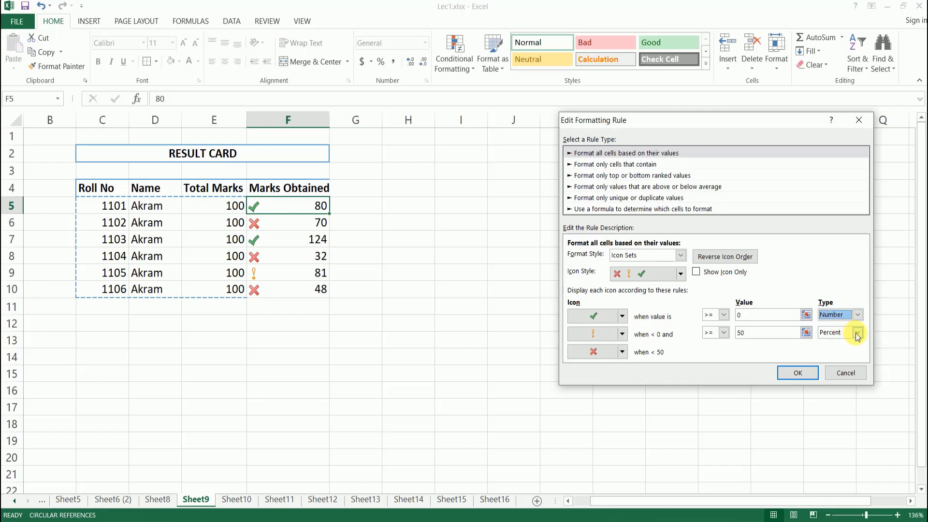
left_click(857, 334)
left_click(838, 344)
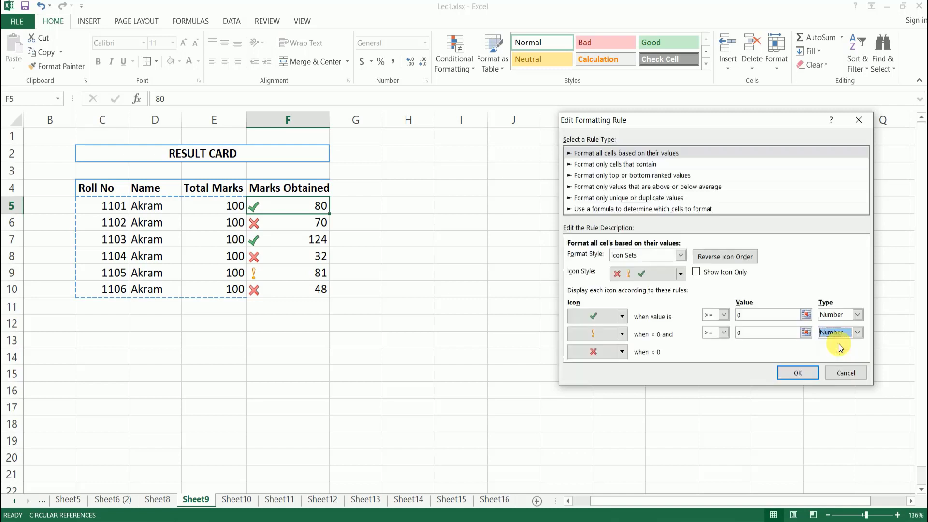
Step: Set the green check threshold to 60 and the yellow exclamation threshold to 40, and apply the edited rule to F5
left_click_drag(738, 314, 720, 317)
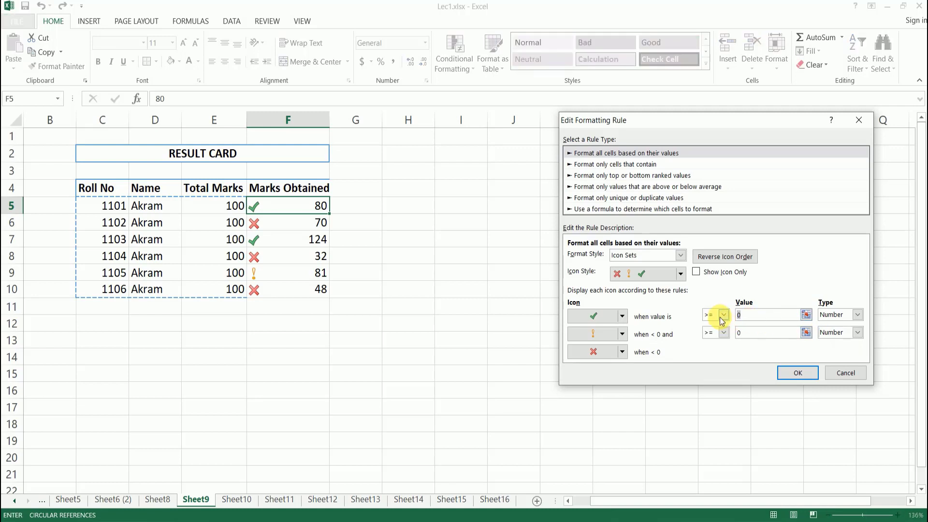
type("60")
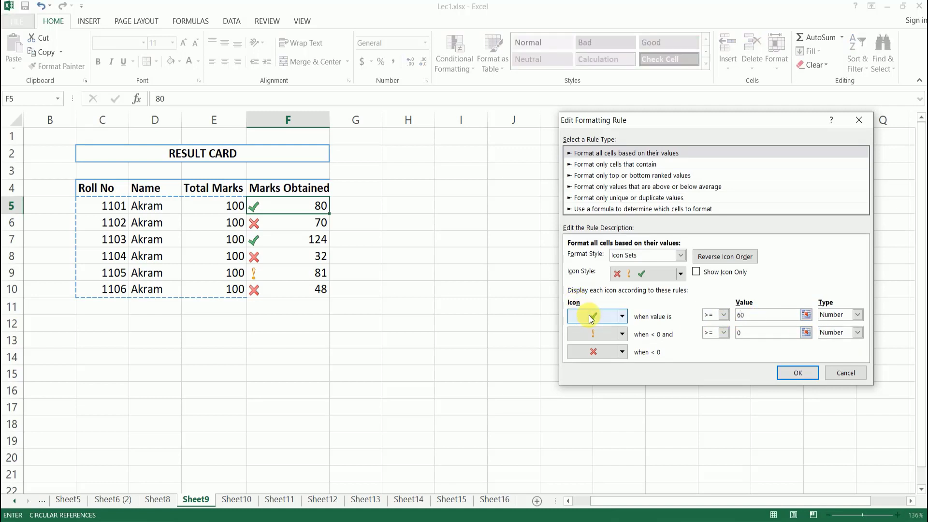
double_click(748, 338)
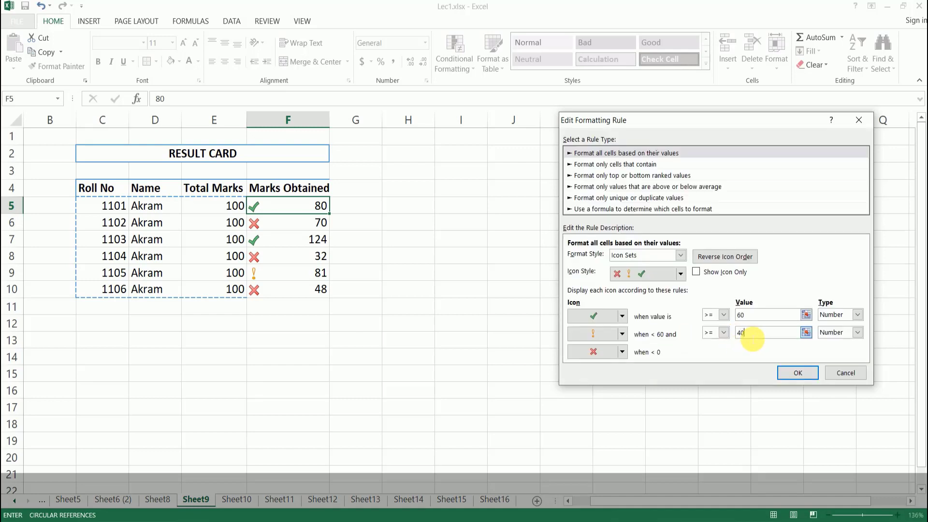
type("40")
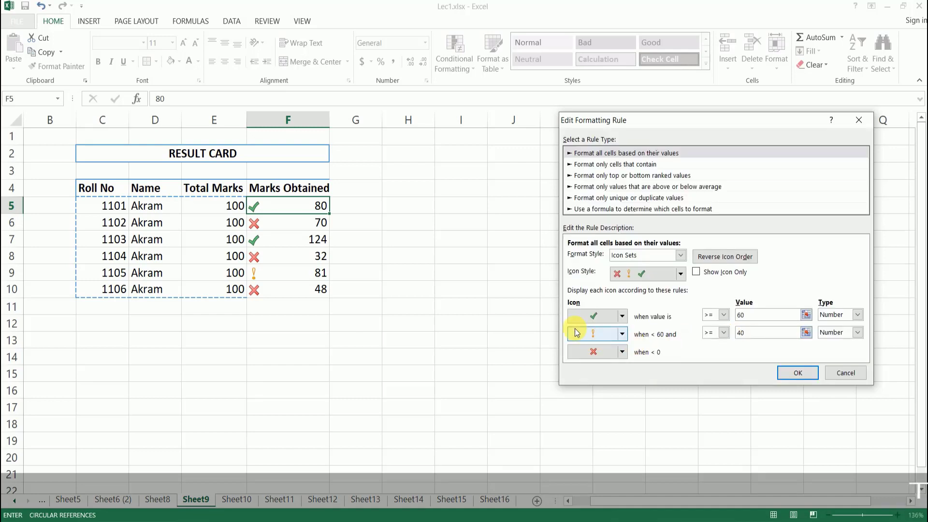
left_click(797, 373)
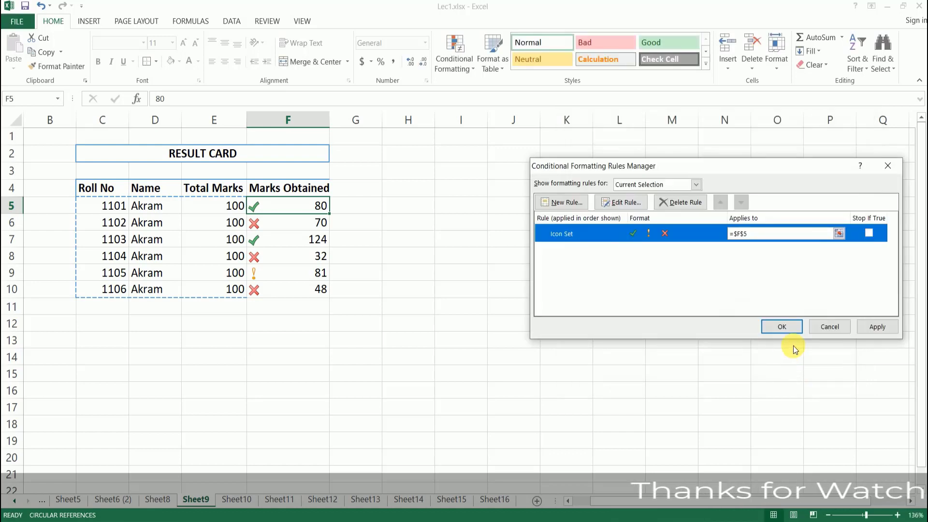
left_click(877, 326)
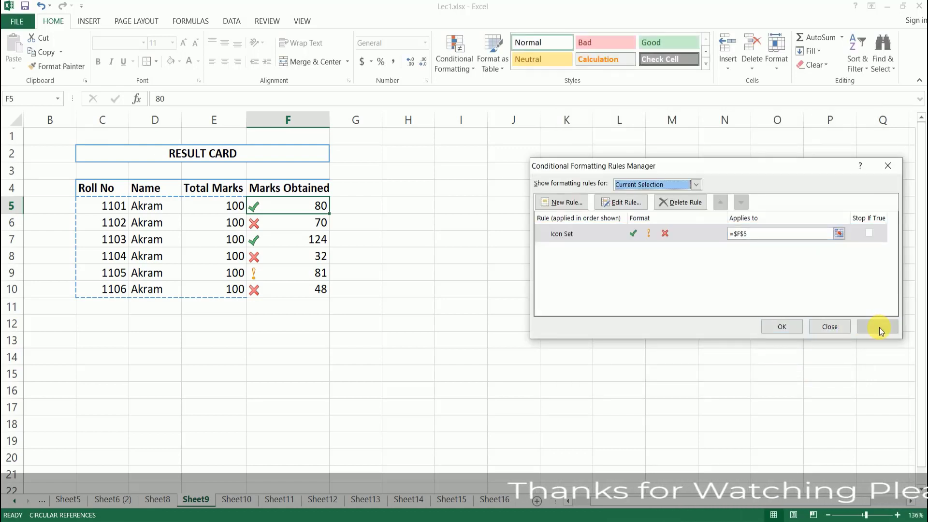
left_click(781, 327)
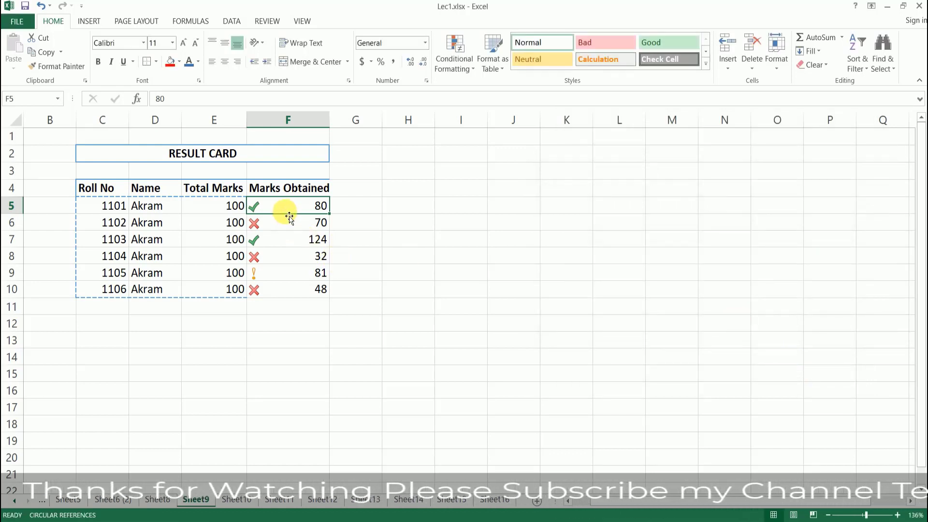
Step: Copy F5's updated icon rule onto the marks in F6:F10 with Format Painter
left_click(71, 68)
left_click(294, 227)
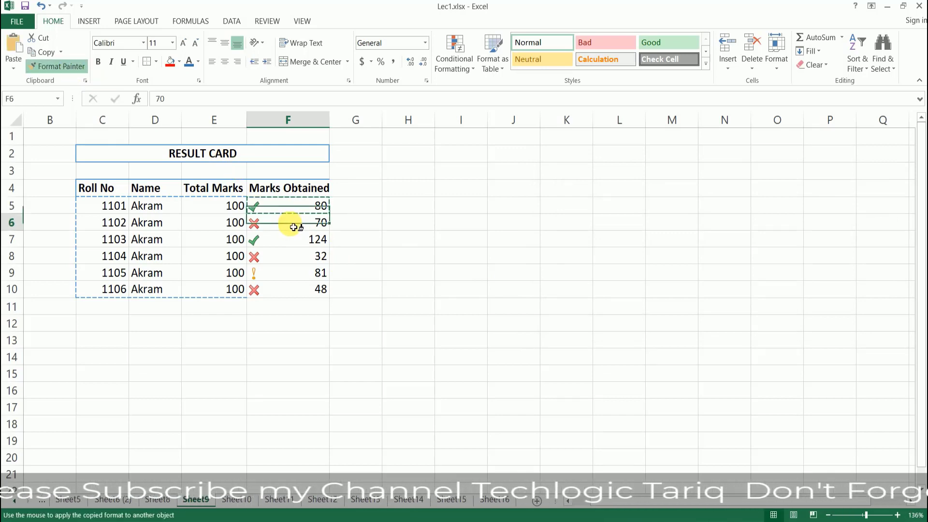
mouse_move(294, 227)
left_mouse_down()
mouse_move(281, 289)
mouse_move(296, 290)
left_mouse_up()
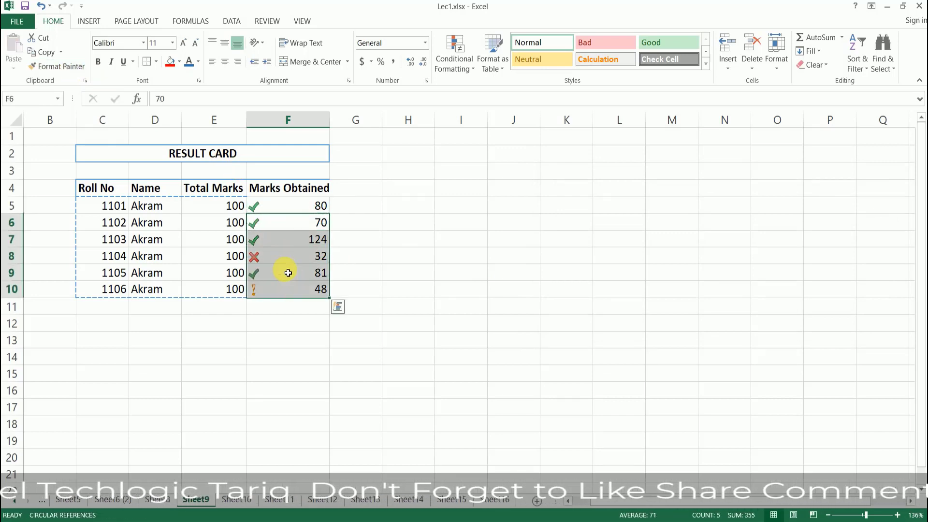
left_click(289, 256)
Step: Test the icon rule by entering 40 and then 30 as the mark in F6
left_click(295, 223)
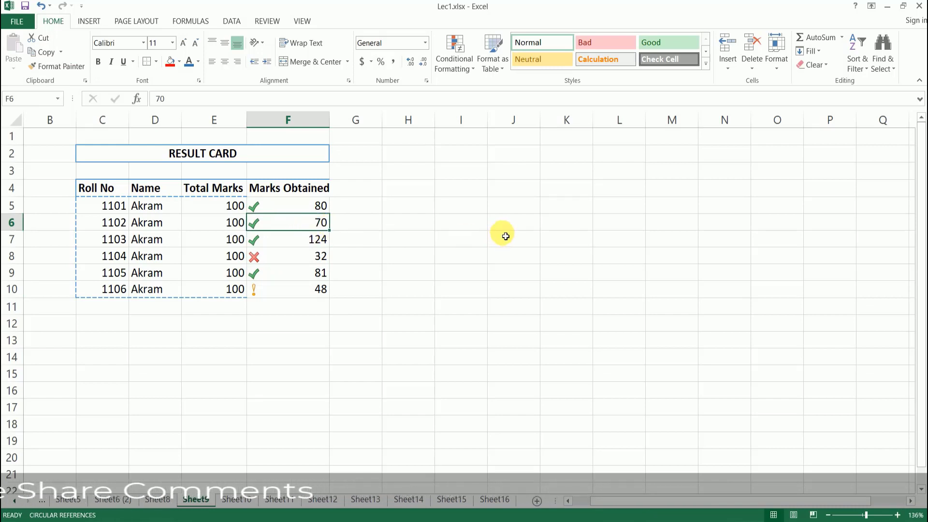
type("40")
left_click(507, 256)
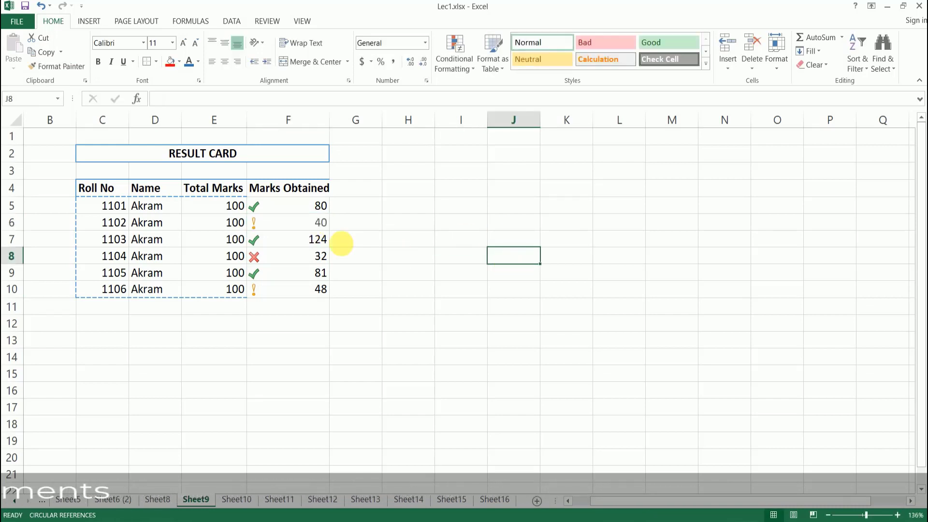
left_click(283, 223)
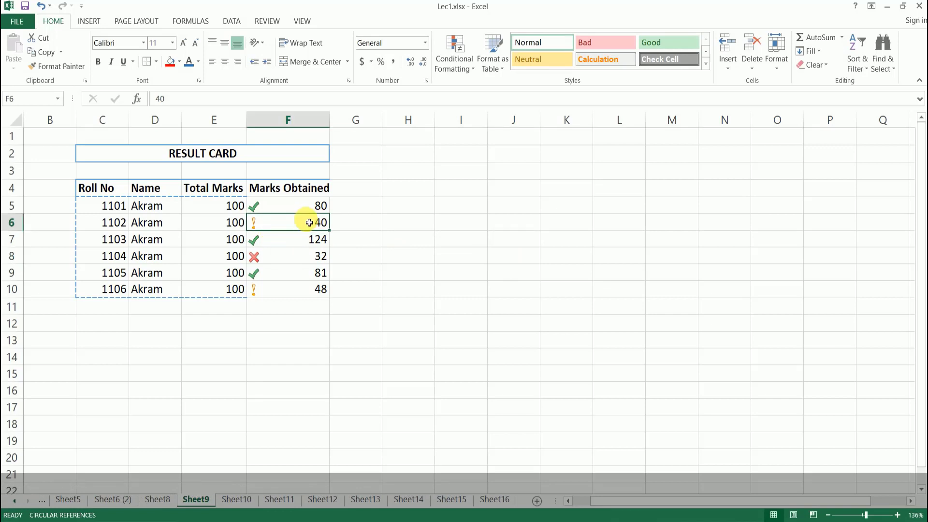
type("30")
key("Return")
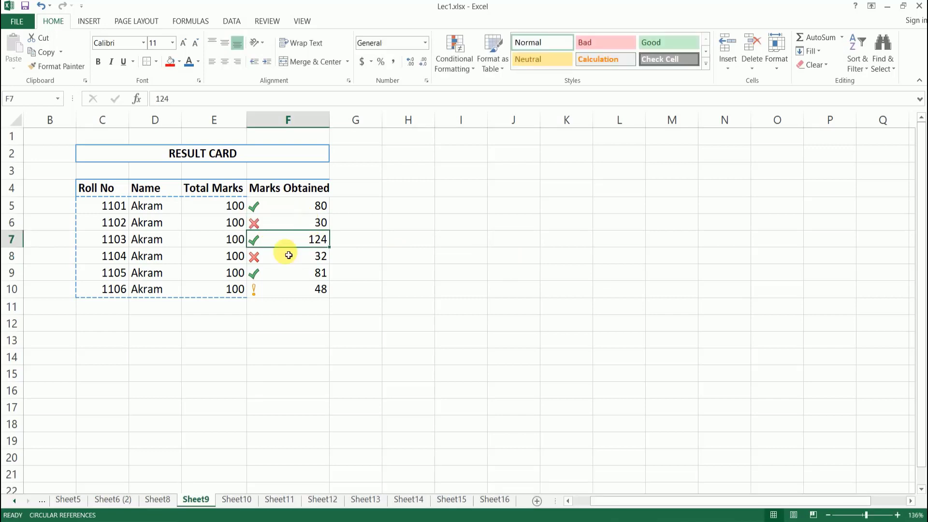
Step: Compare the icons with the marks in cells F5 to F10 against the rule's thresholds
left_click(300, 222)
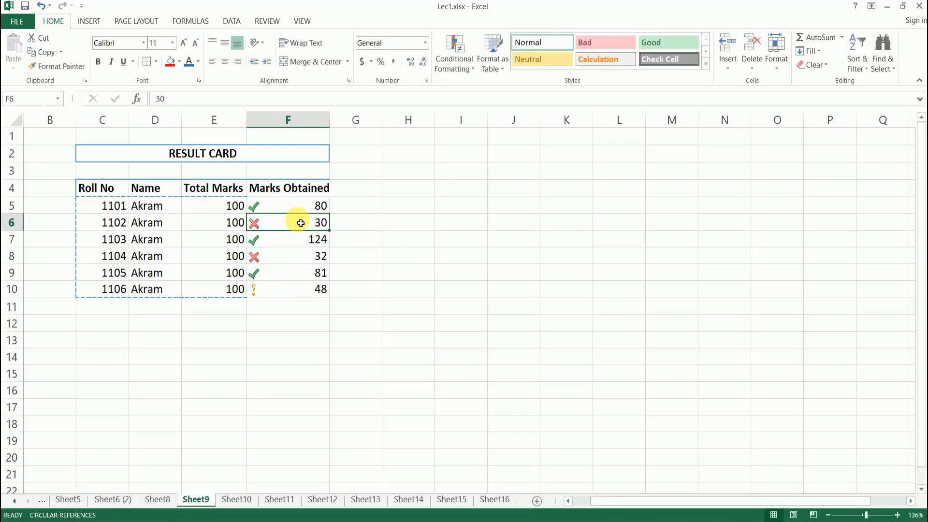
left_click(274, 210)
left_click(269, 229)
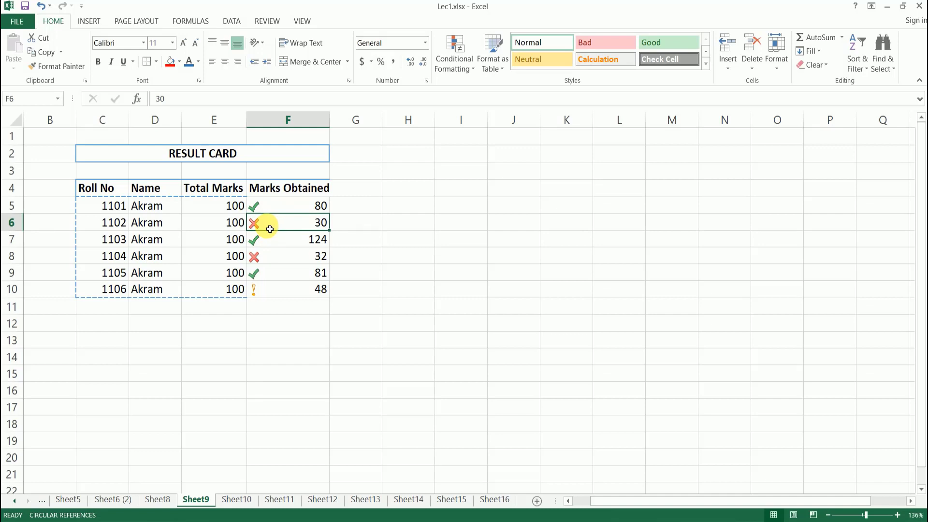
left_click(271, 253)
left_click(273, 212)
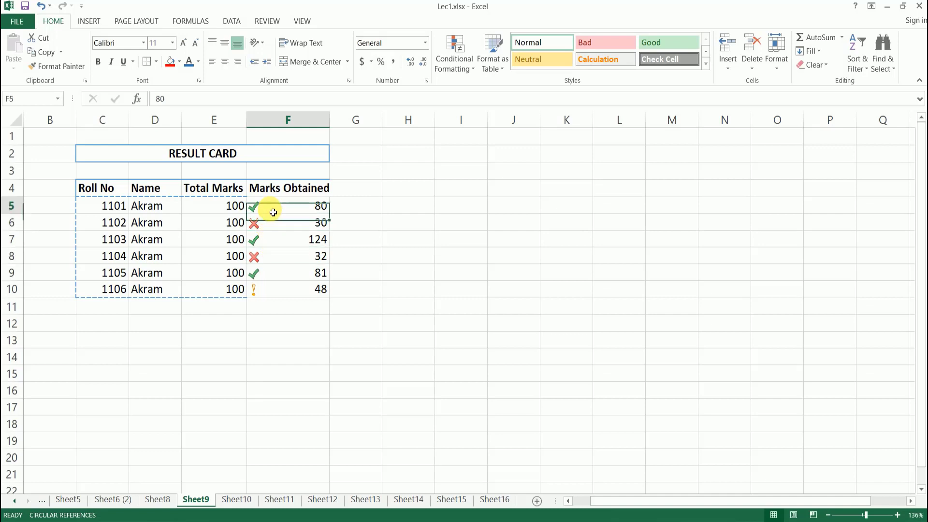
left_click(280, 234)
left_click(296, 270)
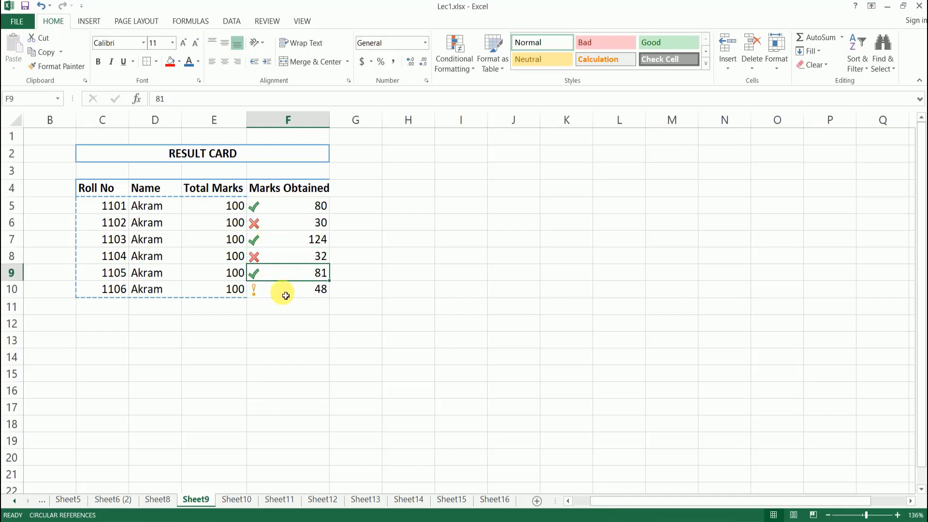
left_click(283, 290)
left_click(282, 274)
left_click(280, 256)
left_click(281, 246)
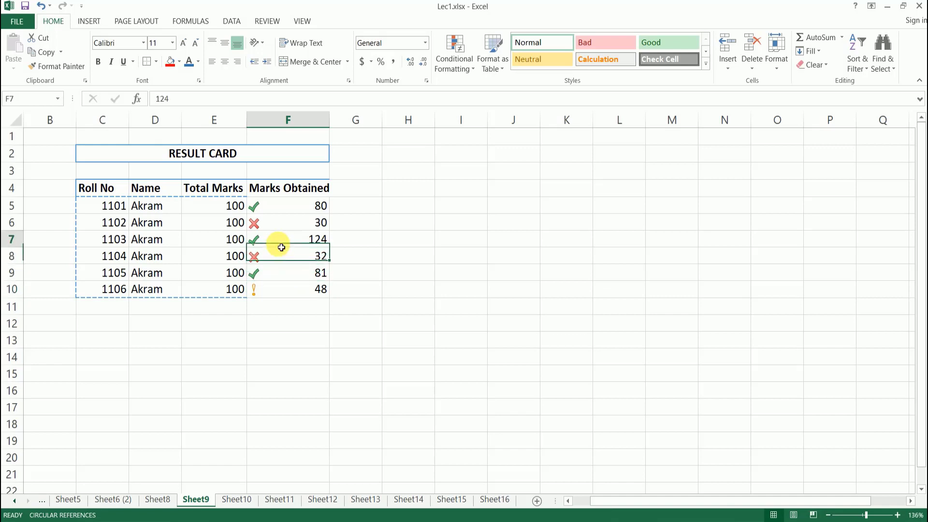
left_click(273, 222)
left_click(279, 207)
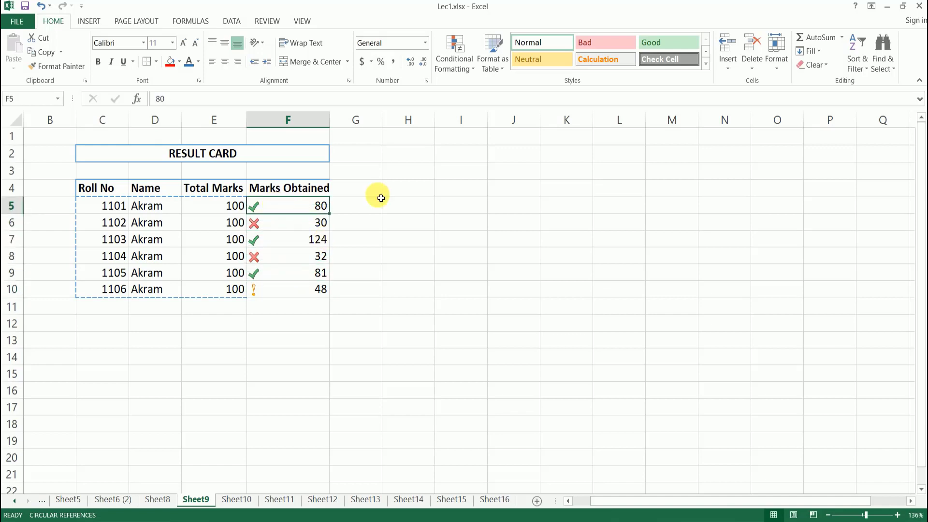
left_click(471, 65)
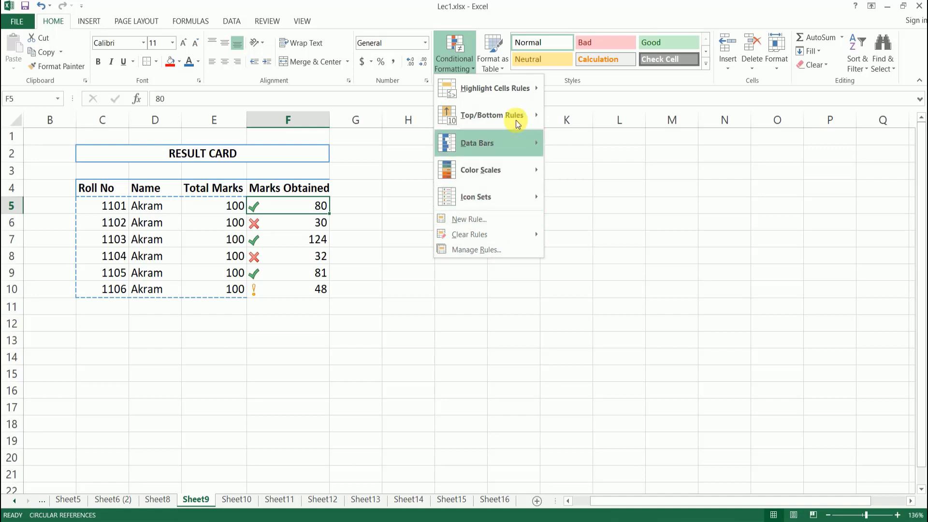
mouse_move(517, 85)
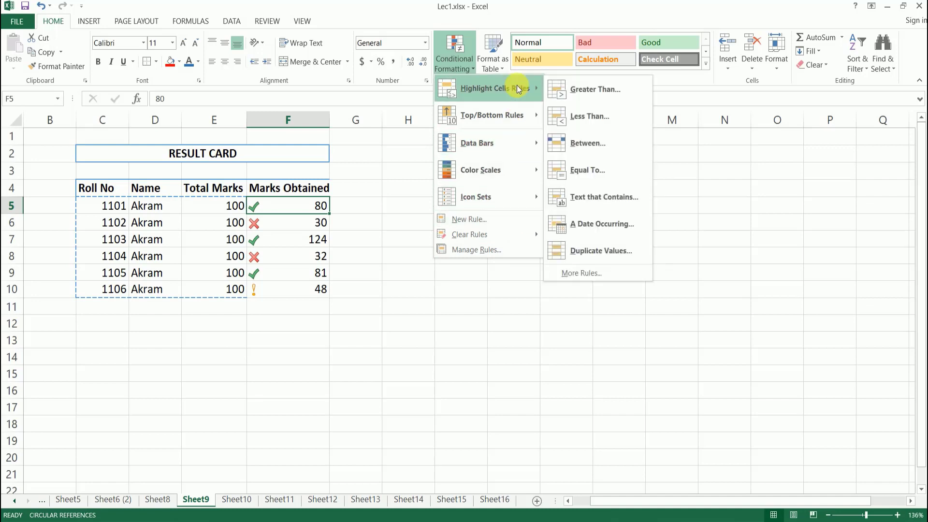
left_click(602, 121)
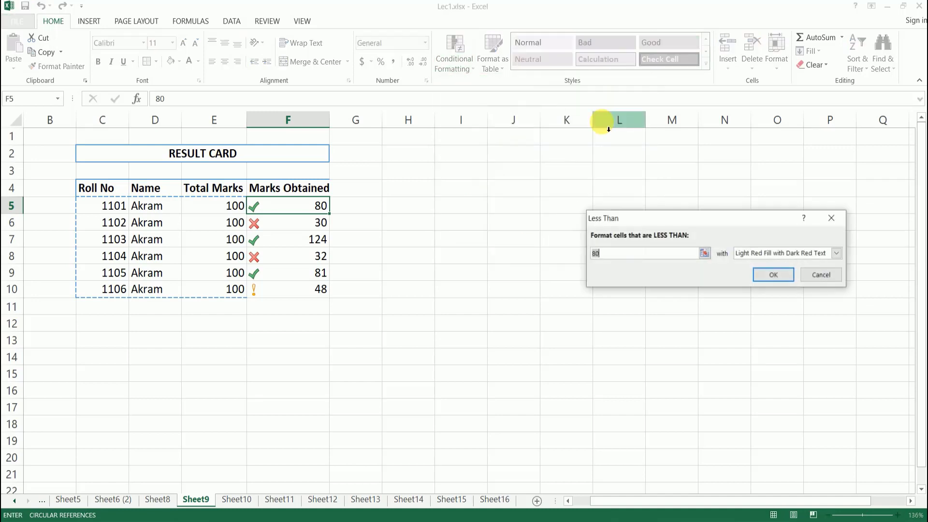
left_click(822, 279)
left_click(461, 65)
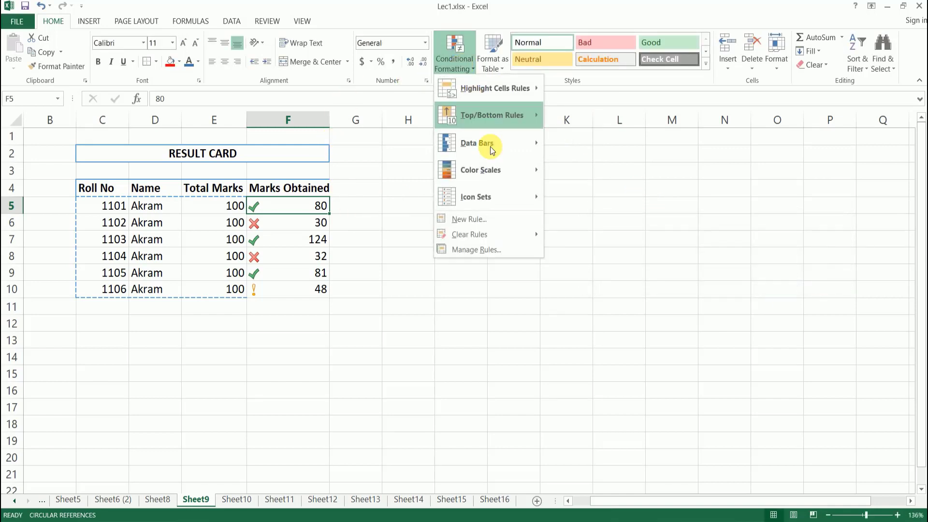
left_click(358, 221)
Step: Test the icon rule by entering 50, 90 and finally 22 as the mark in F5
left_click(318, 253)
left_click(290, 205)
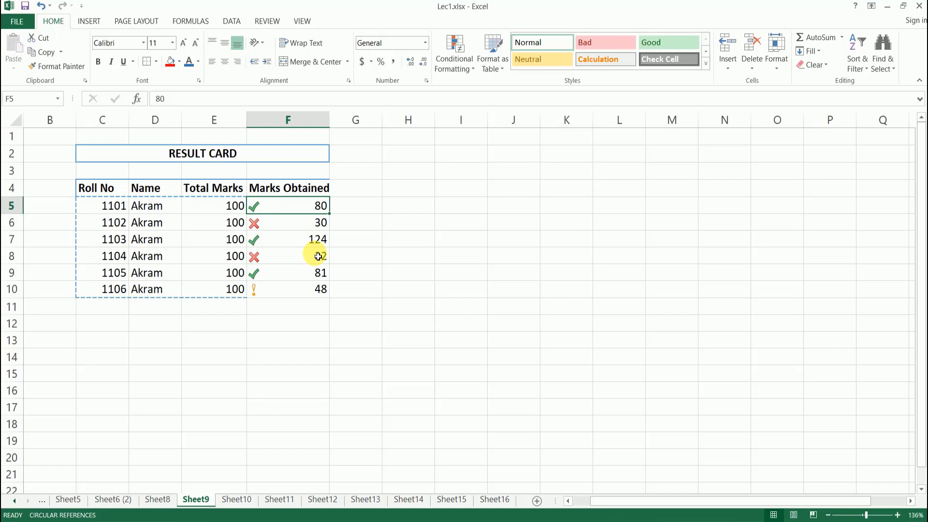
type("5")
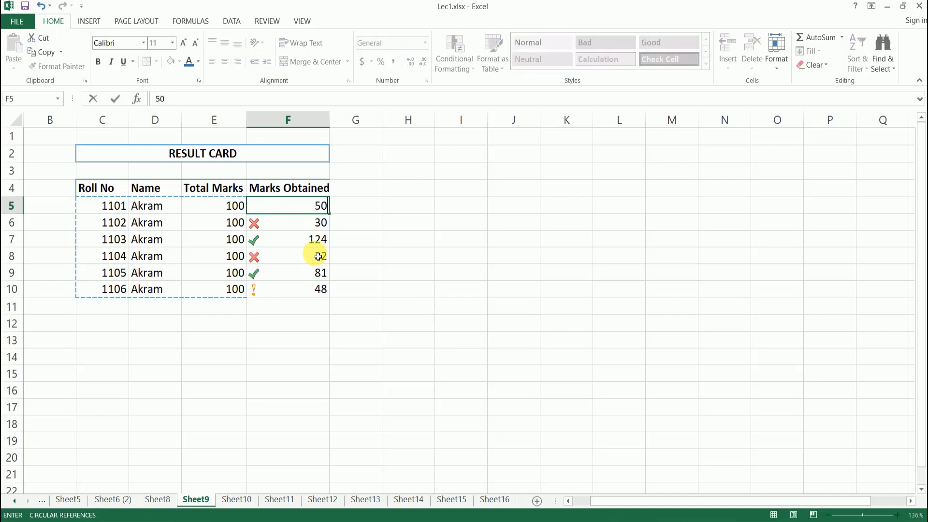
key("Return")
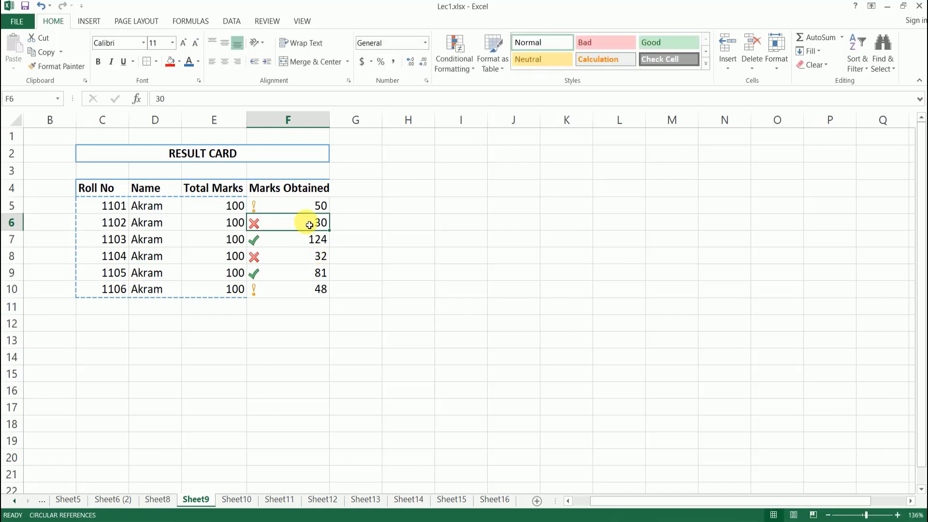
left_click(313, 211)
type("90")
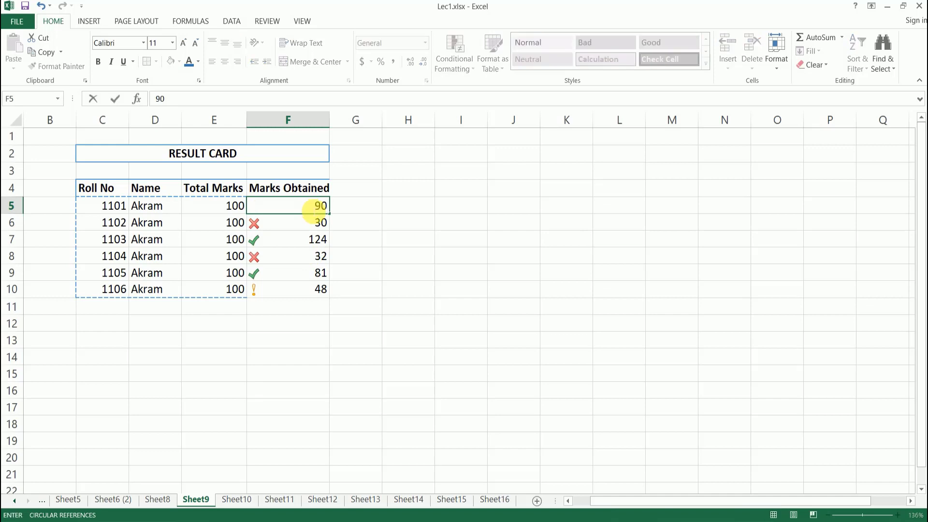
key("Return")
left_click(307, 210)
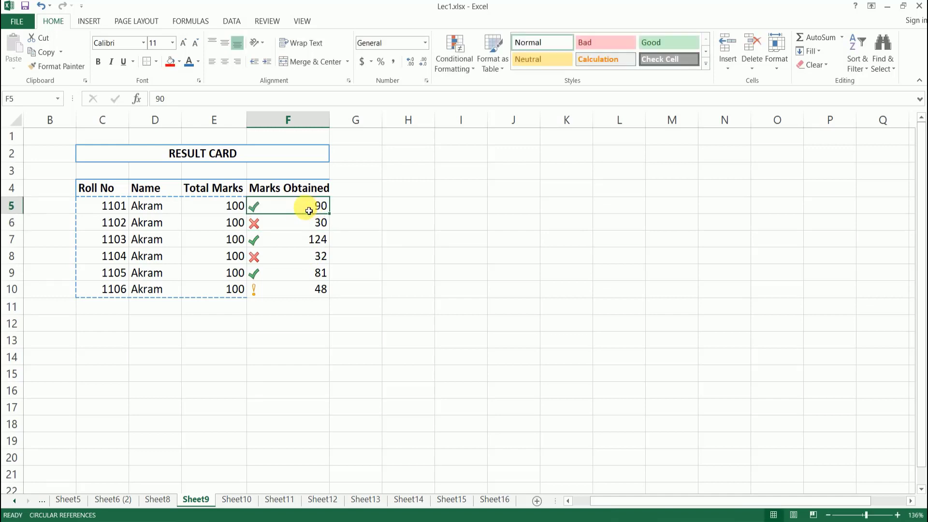
type("22")
key("Return")
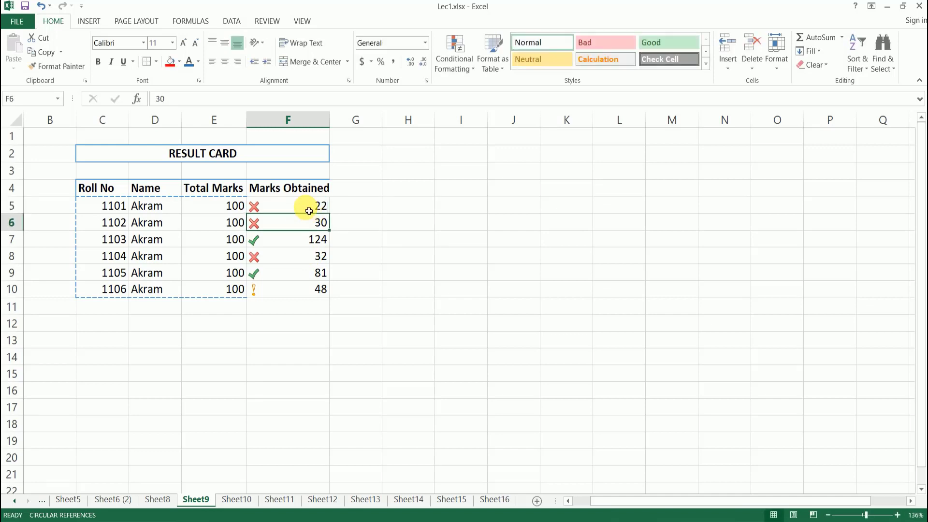
left_click(302, 256)
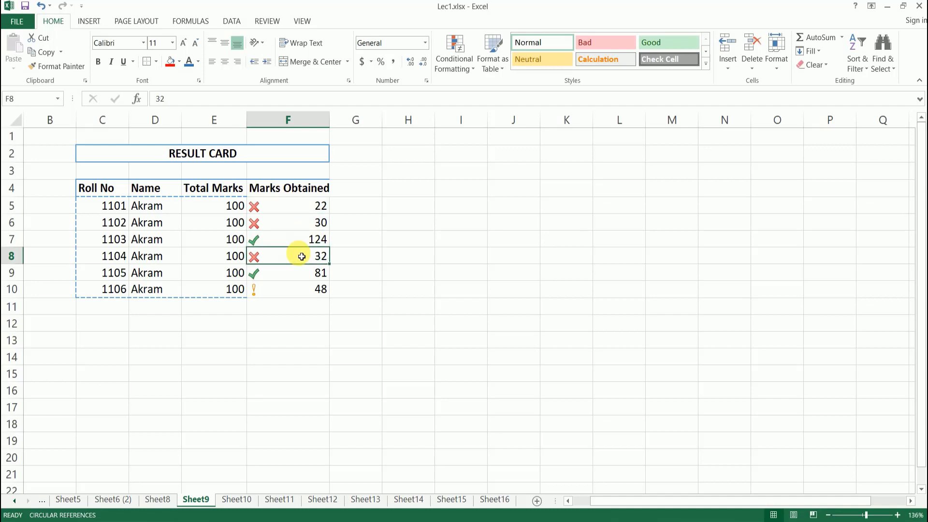